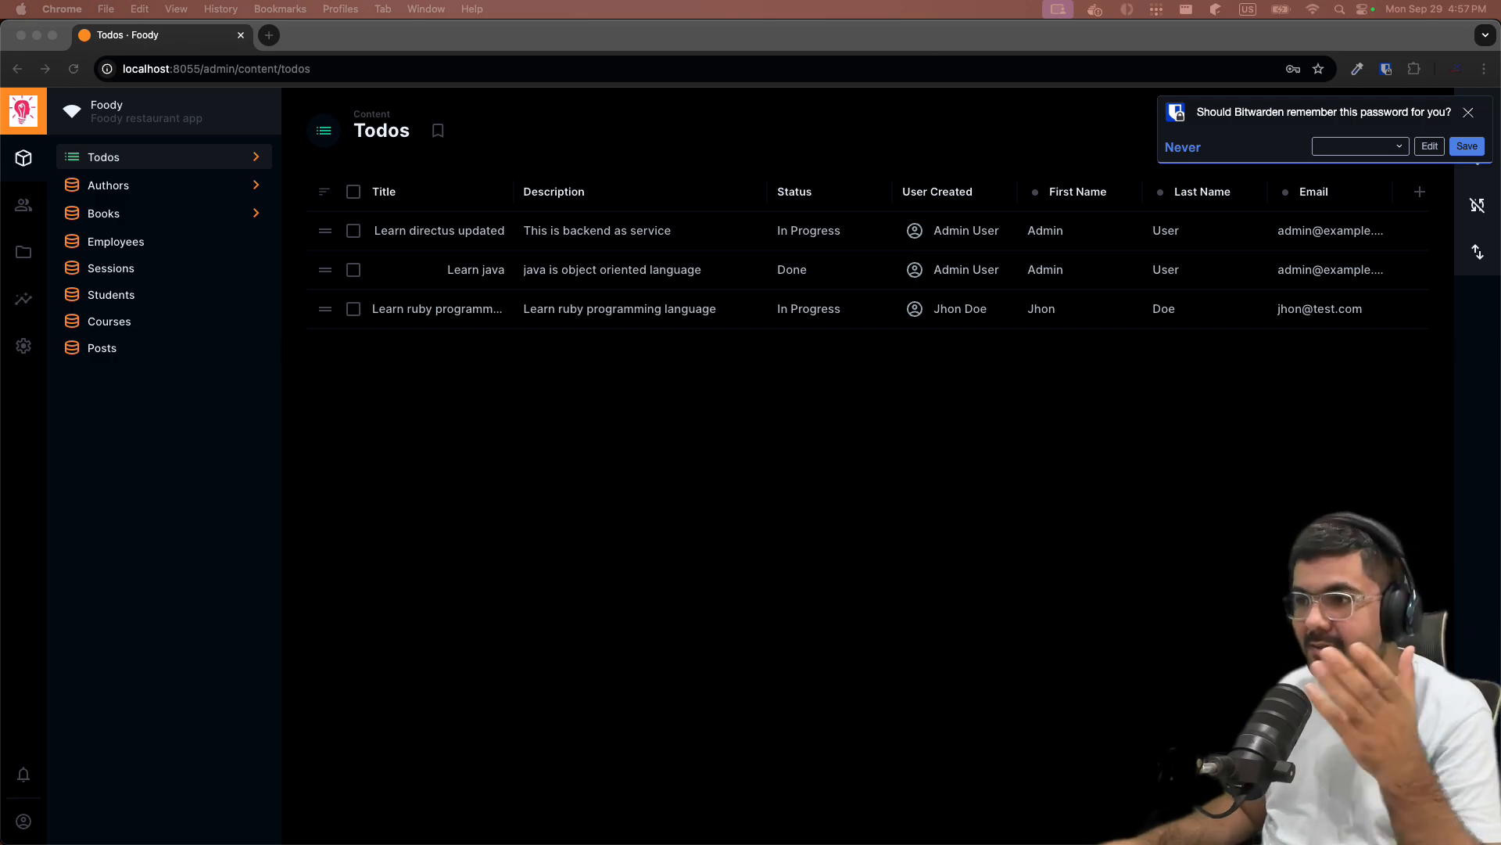
# Dismiss the password-saving prompt and look through the Data Model and Flows settings.
pyautogui.click(675, 524)
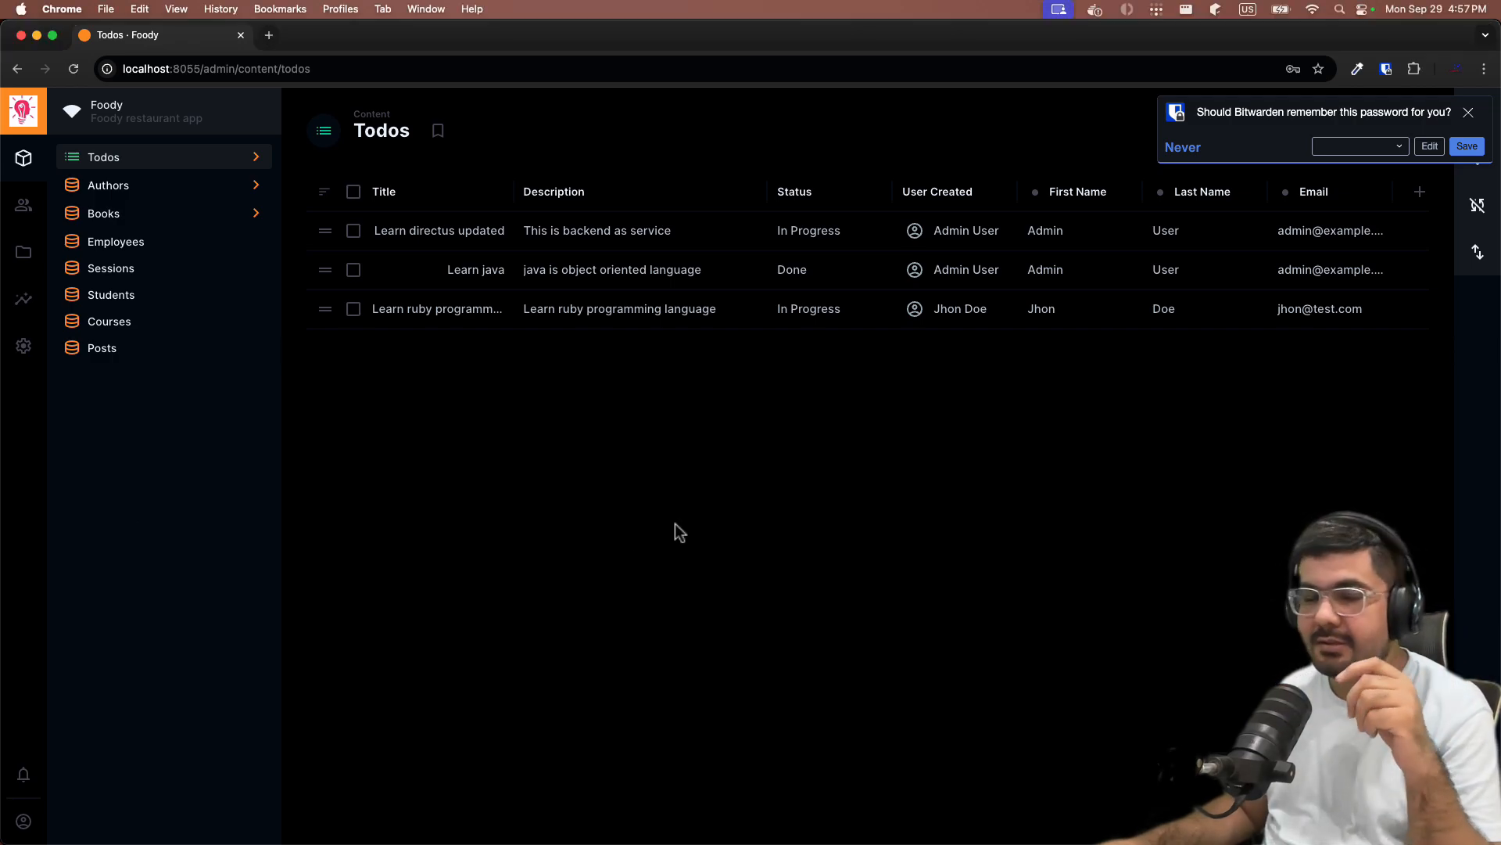
pyautogui.click(1468, 111)
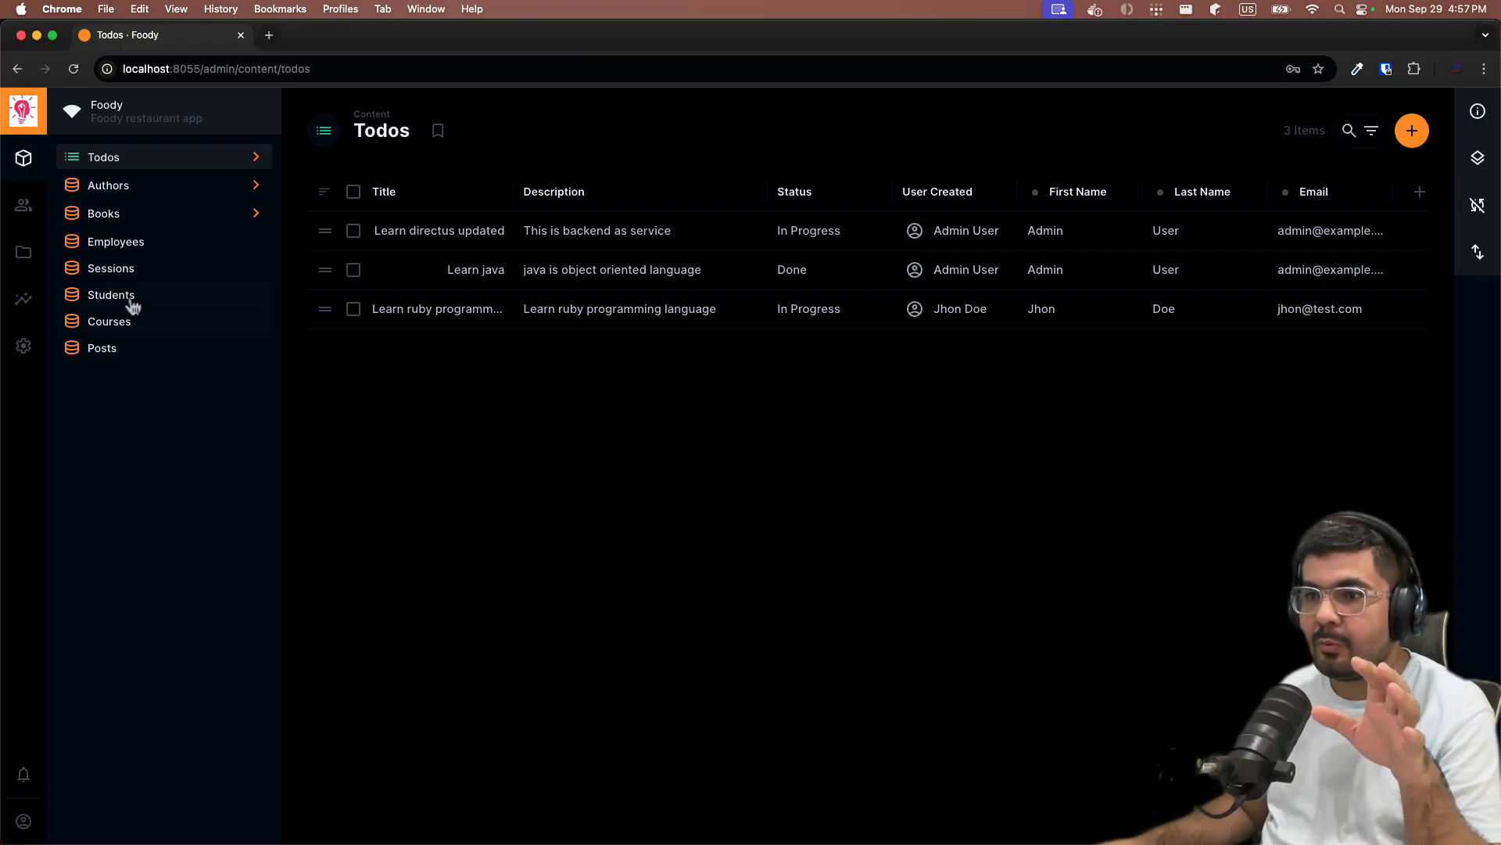
pyautogui.click(23, 347)
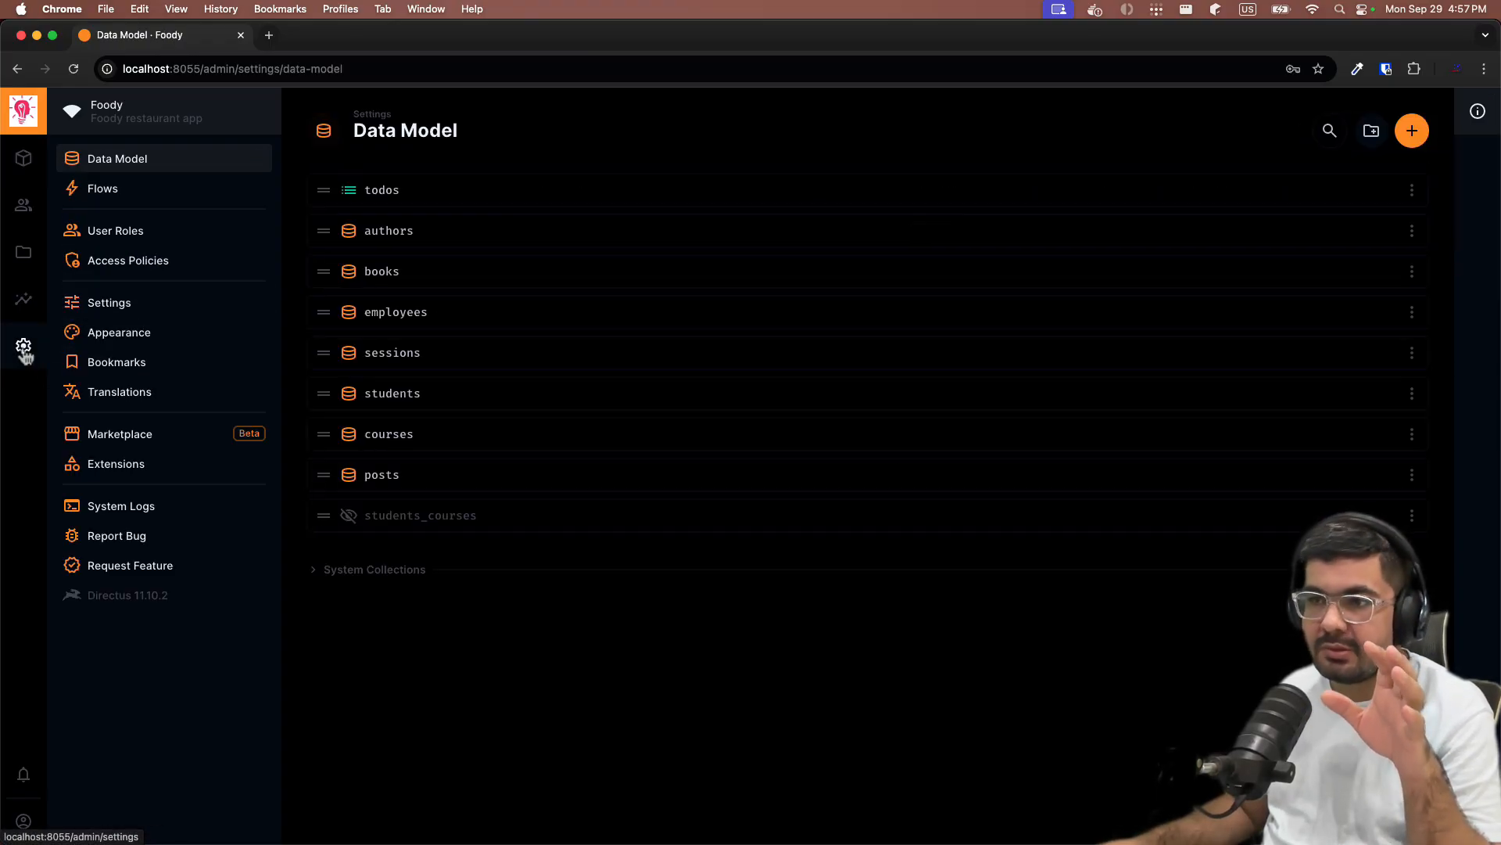
pyautogui.click(117, 197)
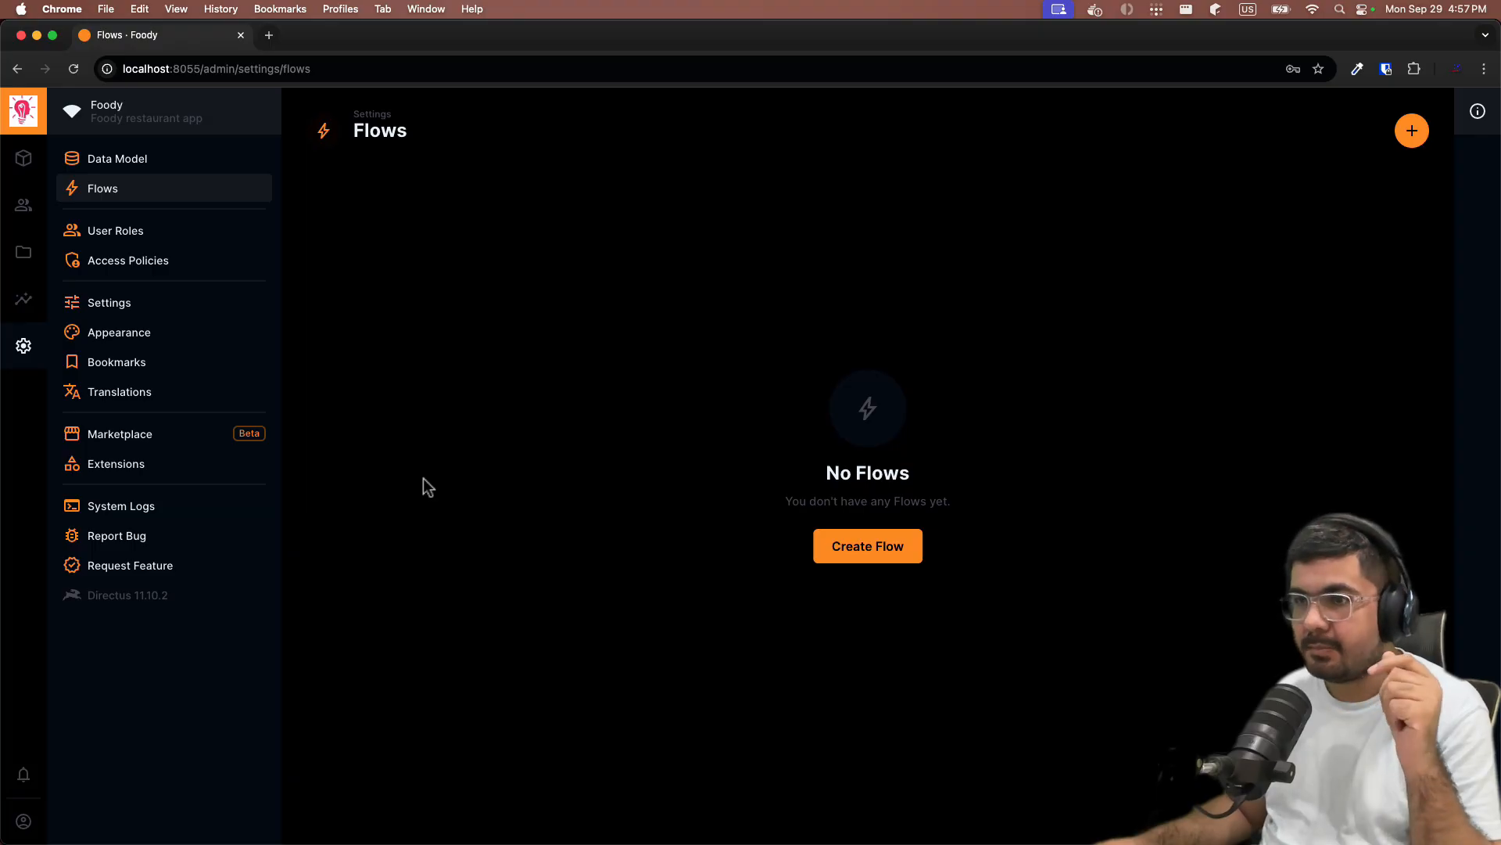
pyautogui.click(117, 160)
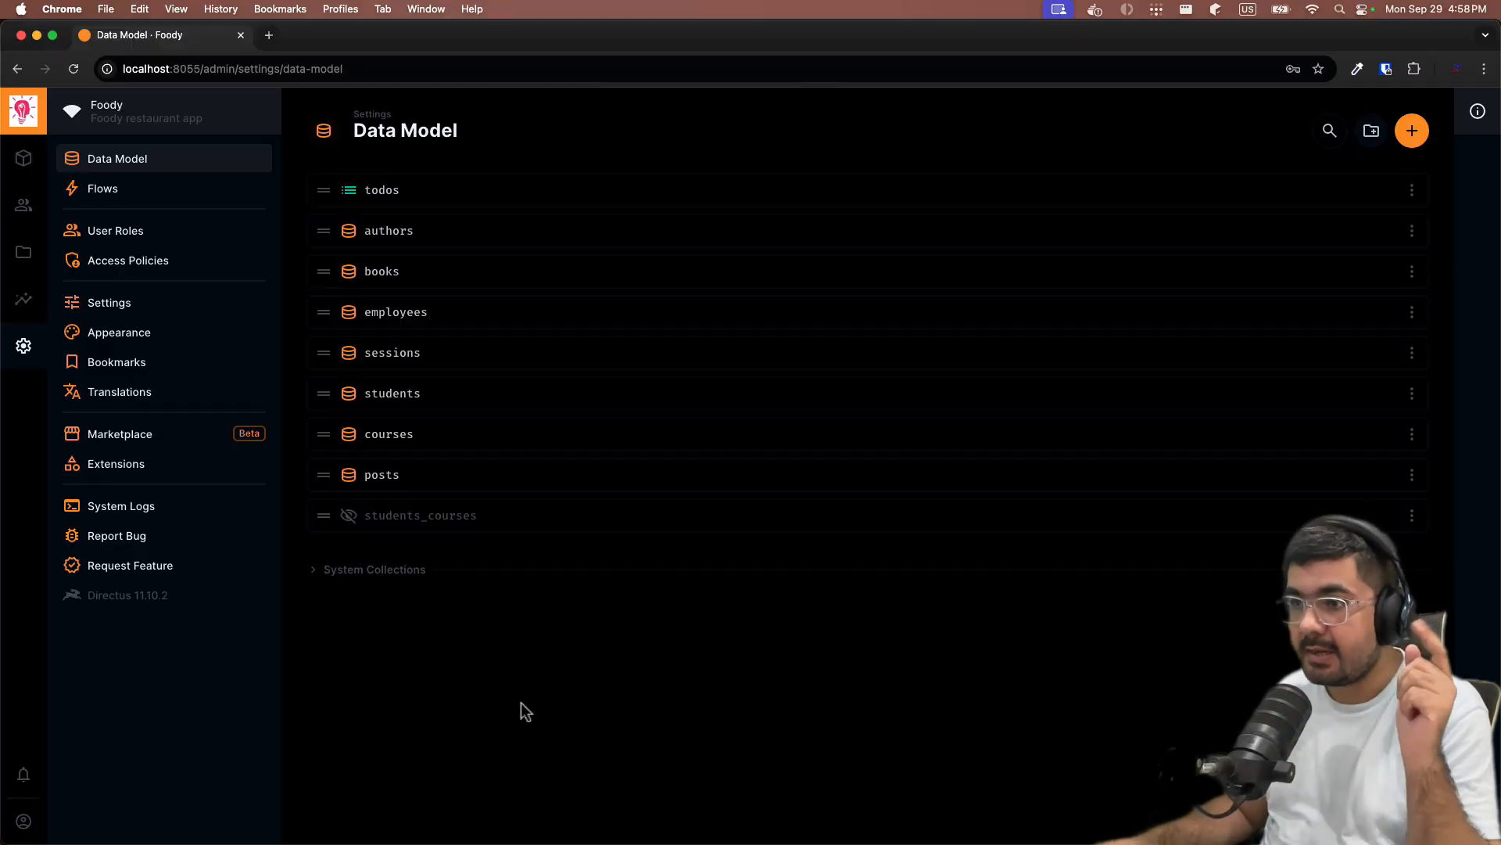
# Open the new-item form of the Todos collection and examine the order of its fields.
pyautogui.click(24, 158)
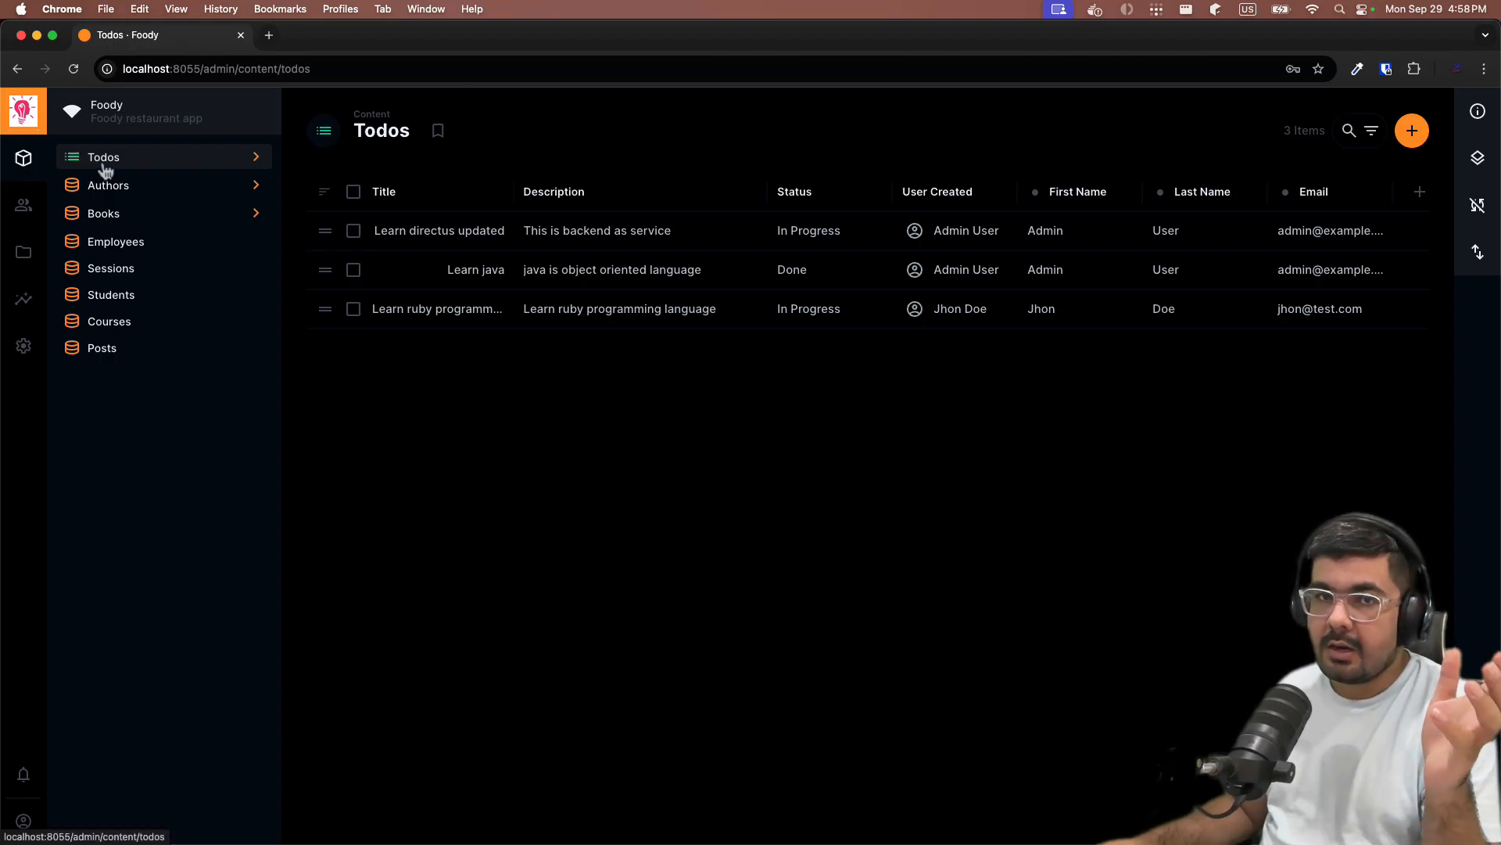
pyautogui.click(1413, 130)
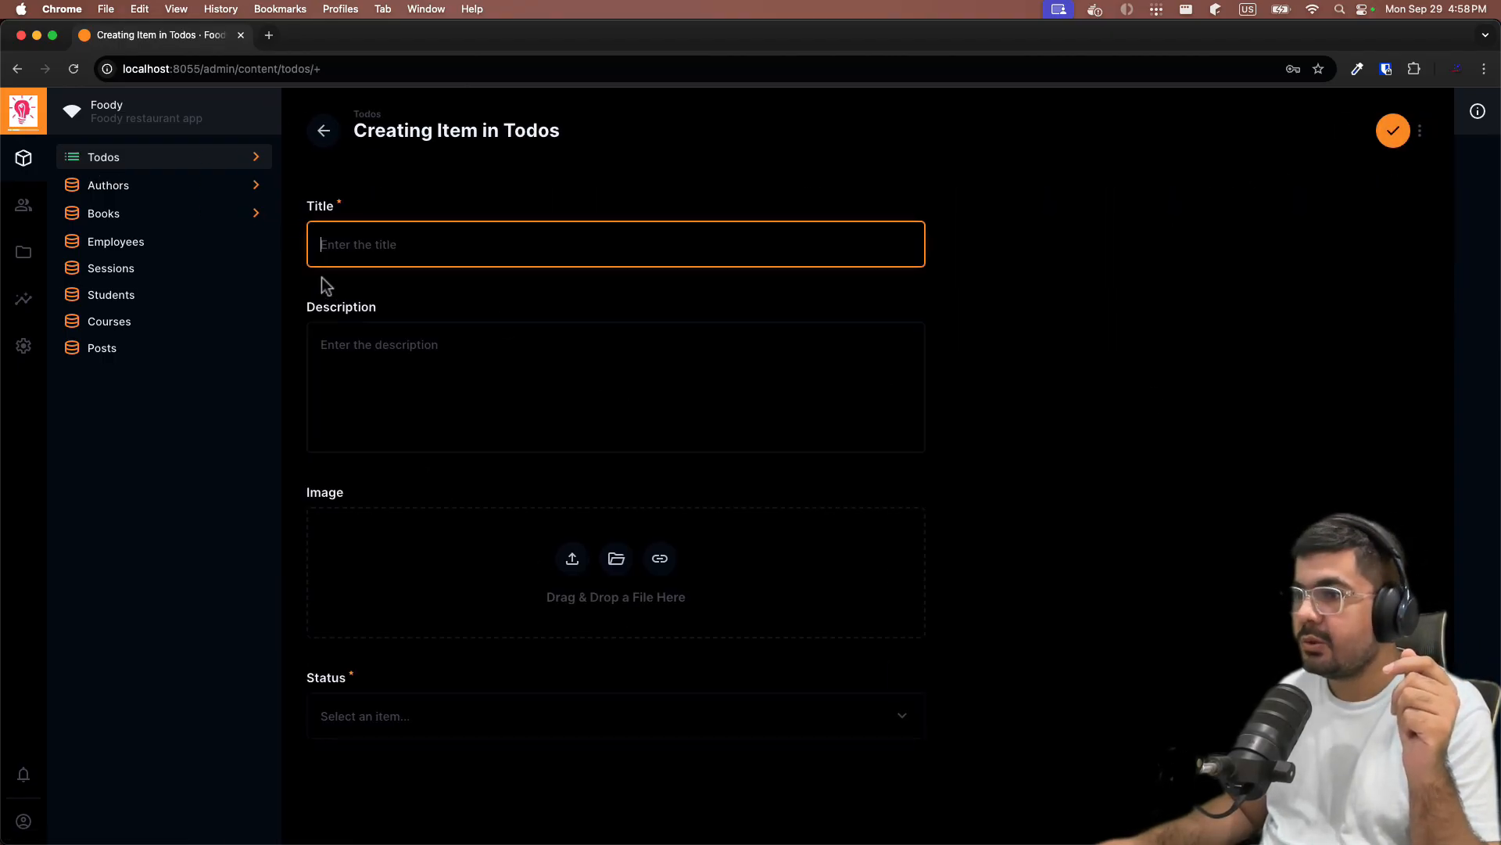
pyautogui.click(402, 430)
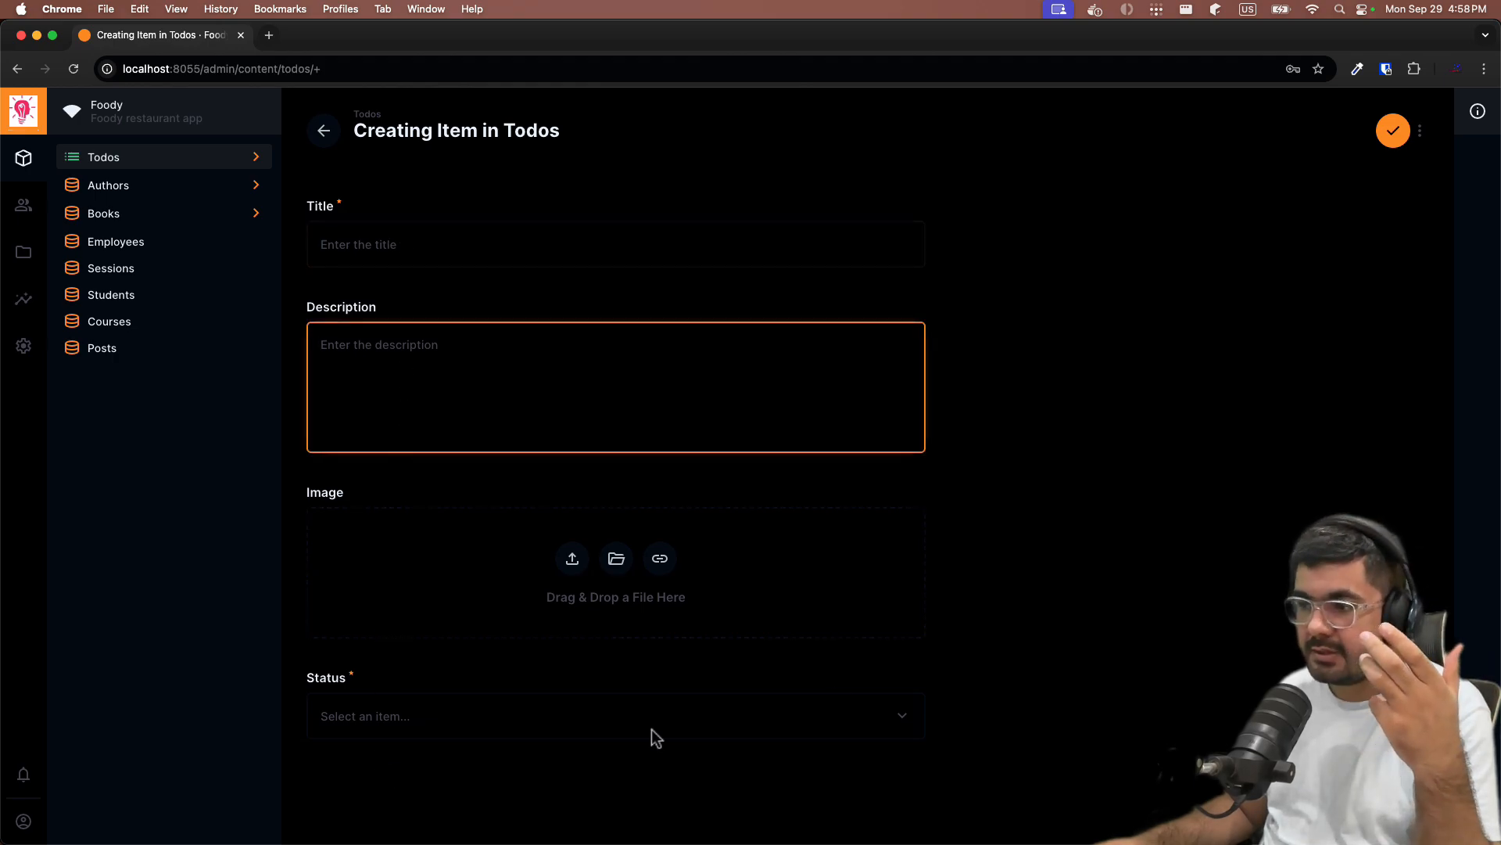
pyautogui.click(1098, 636)
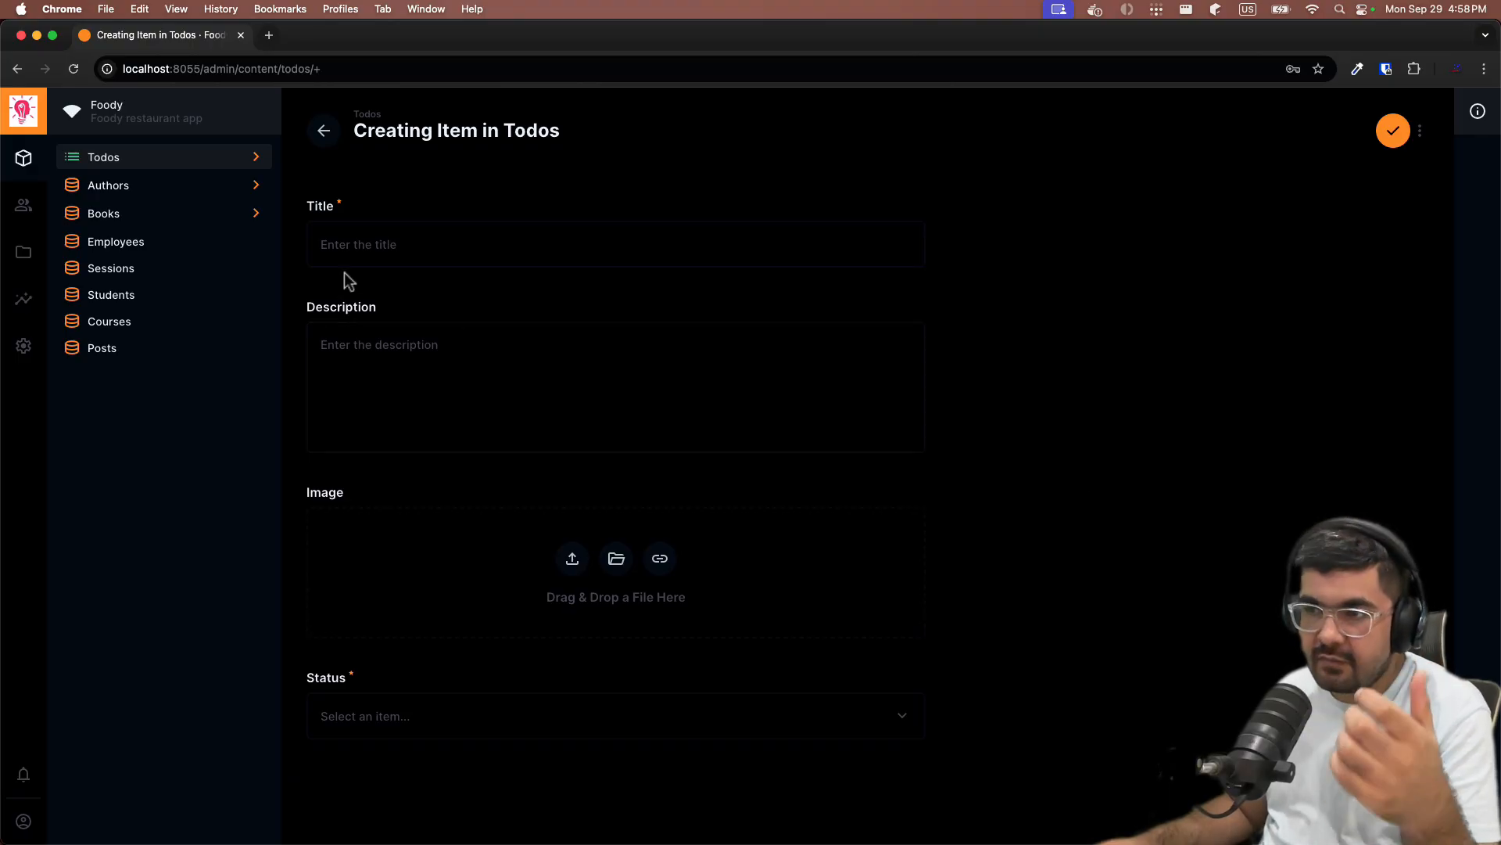
# In the todos data model, move the description field above title and the status field above image.
pyautogui.click(24, 345)
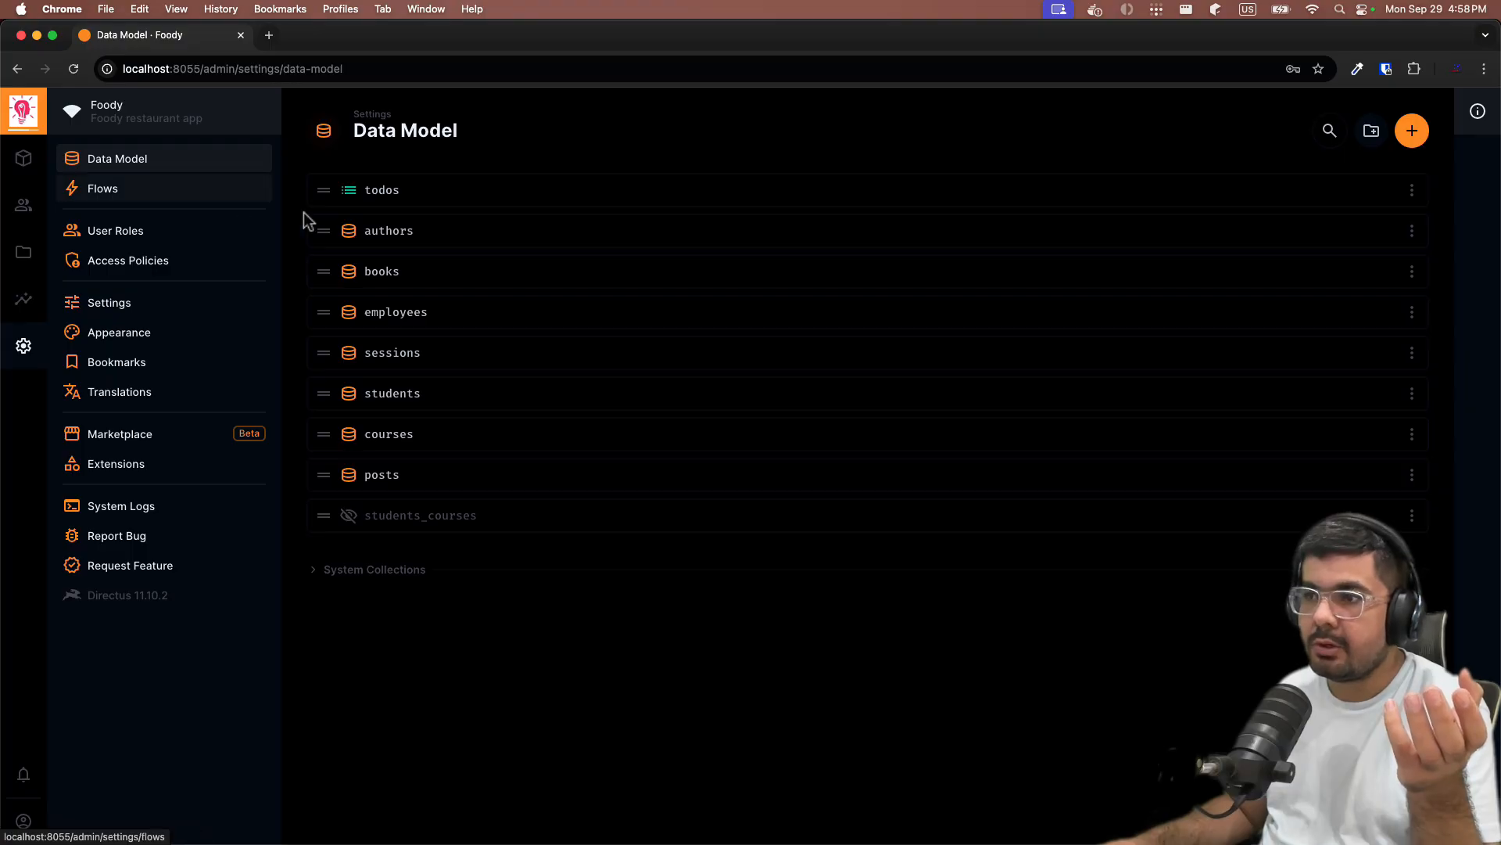
pyautogui.click(380, 194)
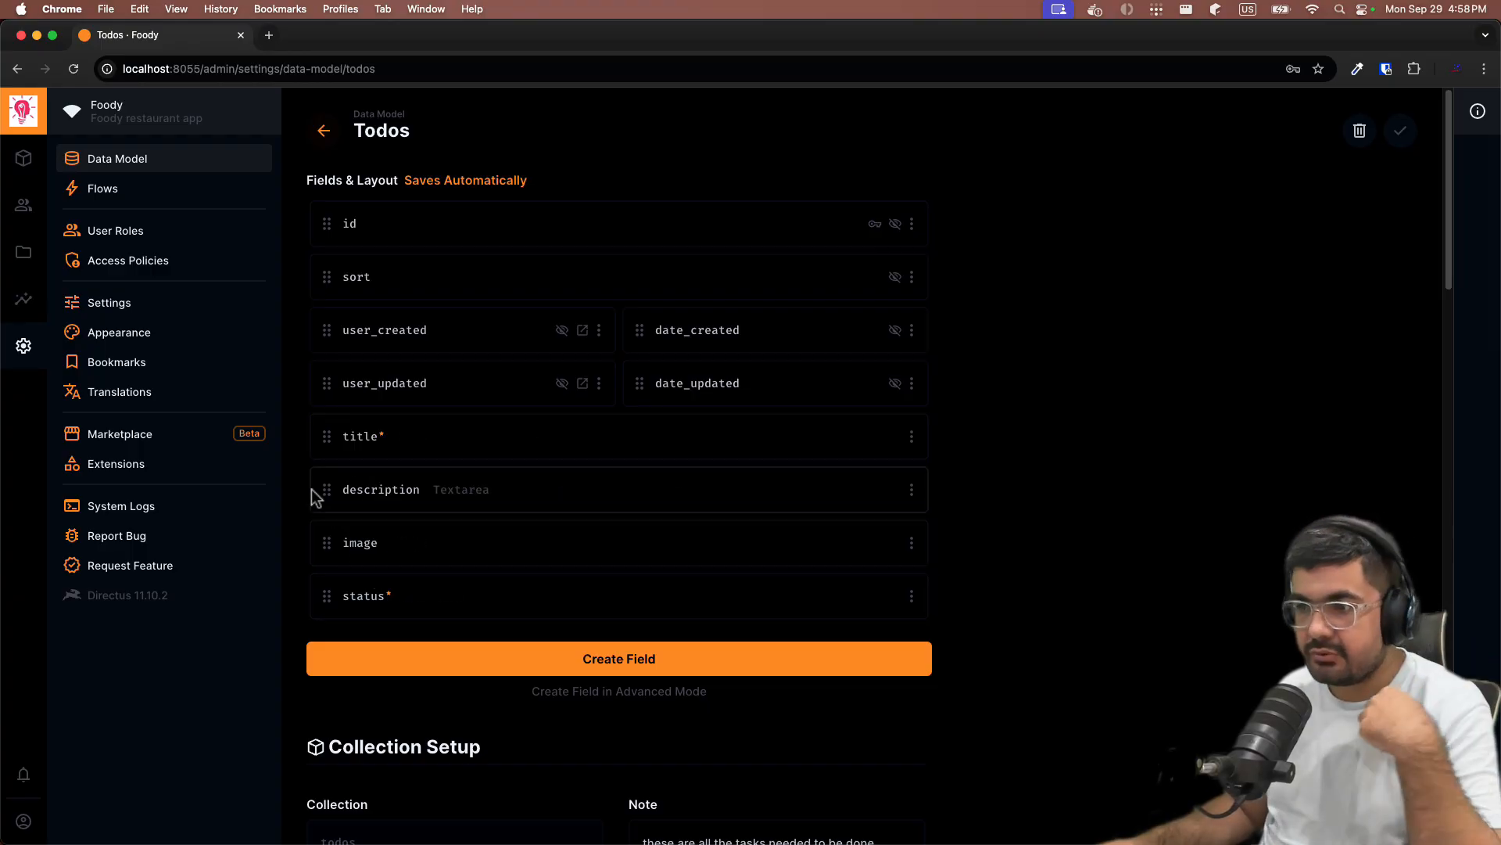
pyautogui.moveTo(325, 491); pyautogui.dragTo(323, 432)
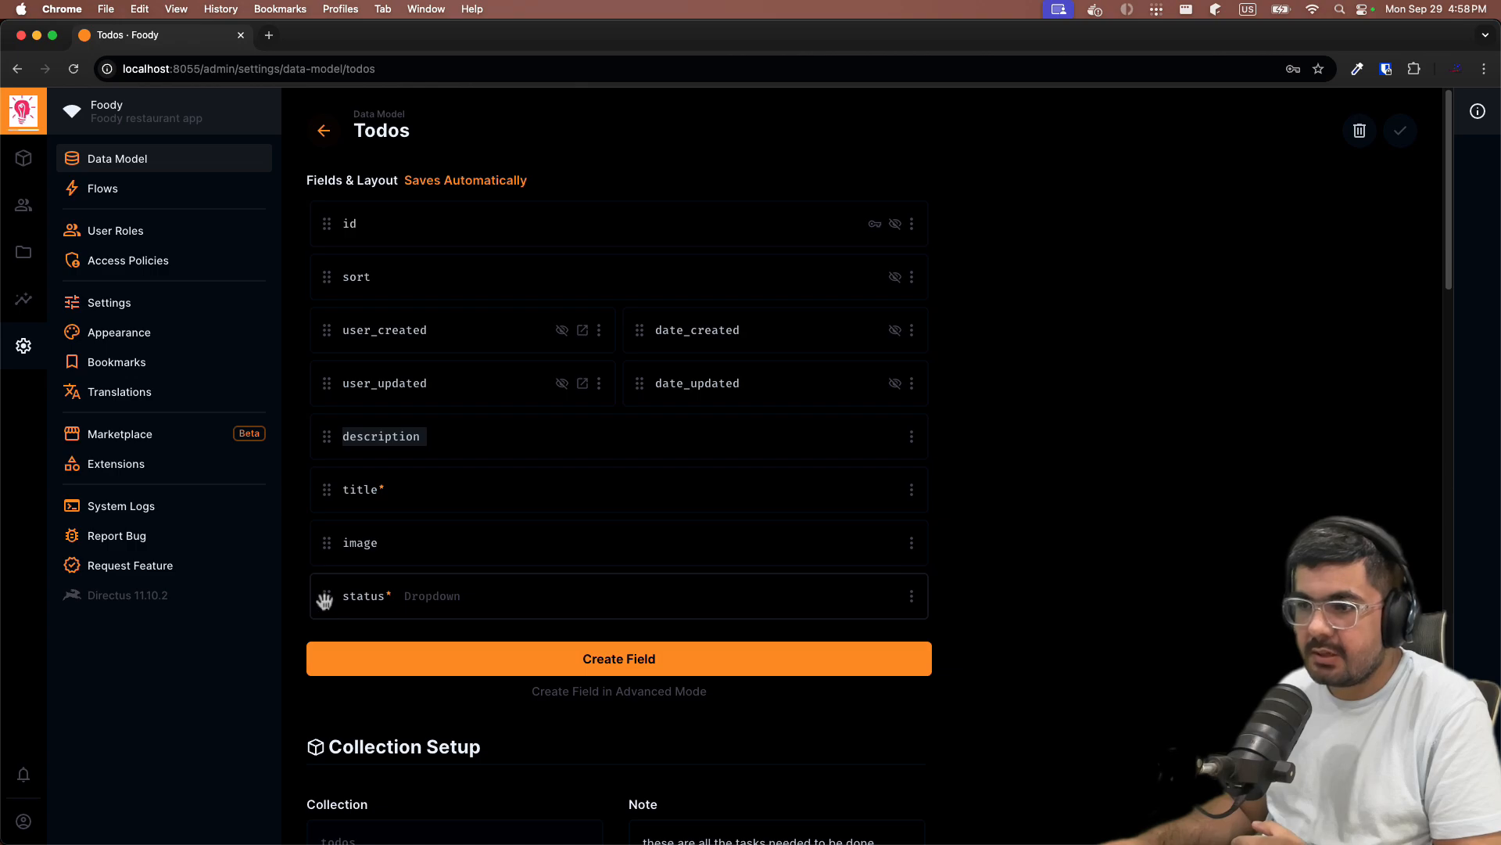
pyautogui.moveTo(325, 600); pyautogui.dragTo(318, 510)
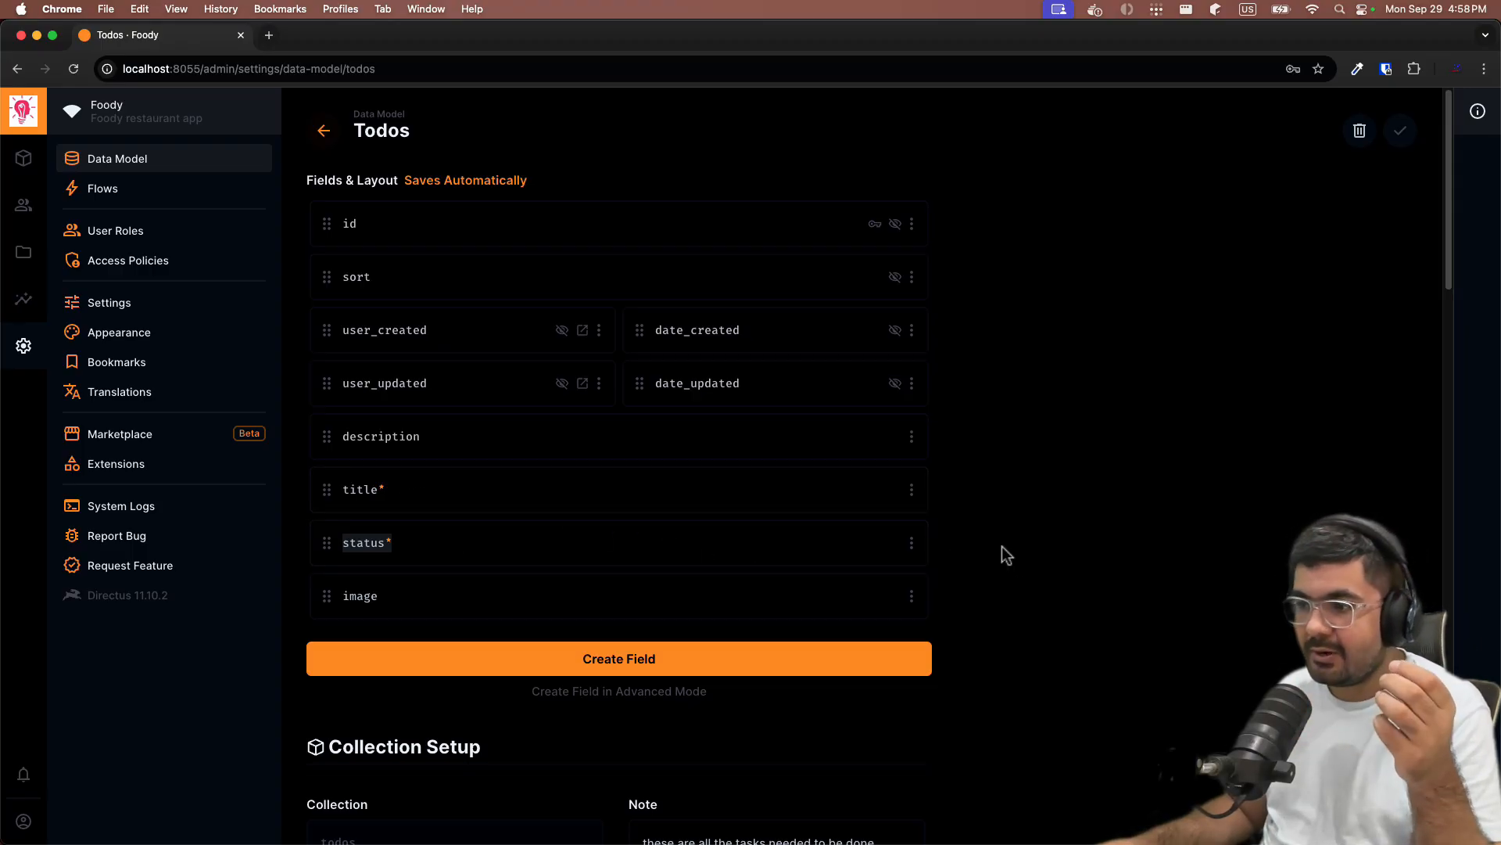
# Check the rearranged field order in a new Todos item form.
pyautogui.click(27, 163)
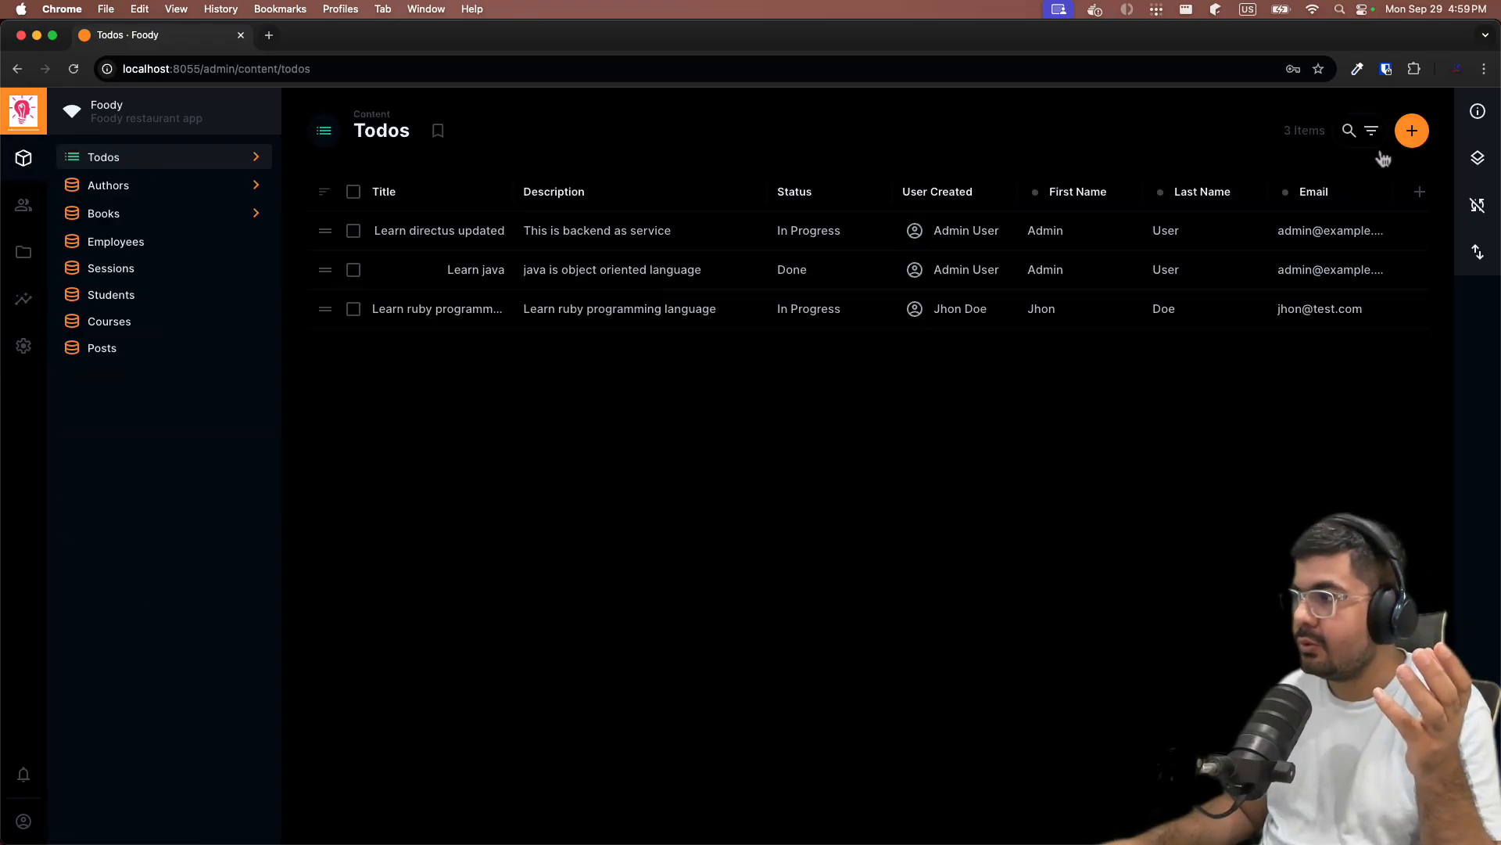
pyautogui.click(1408, 133)
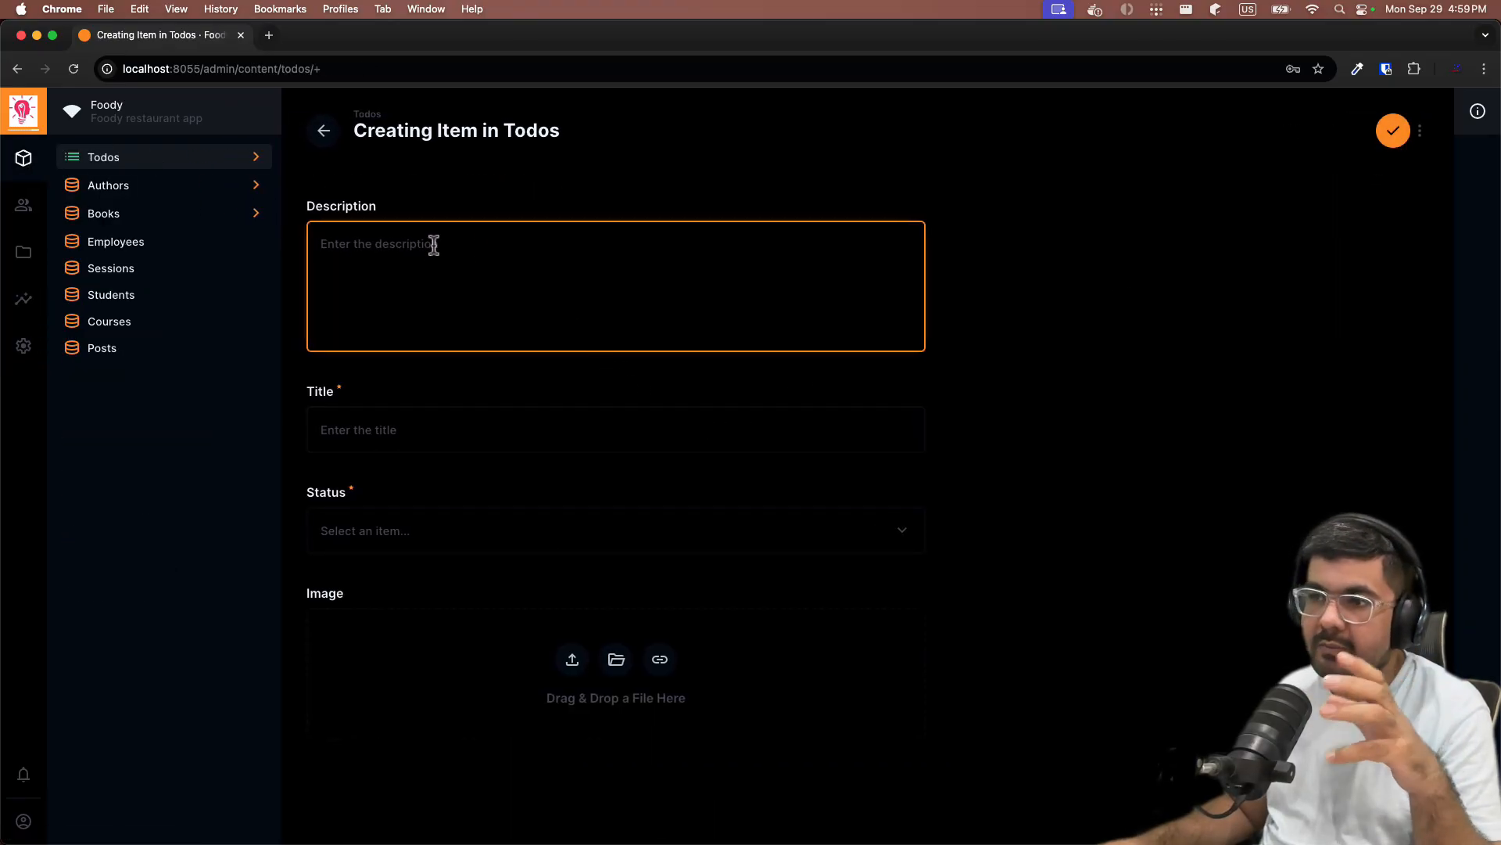
pyautogui.click(426, 425)
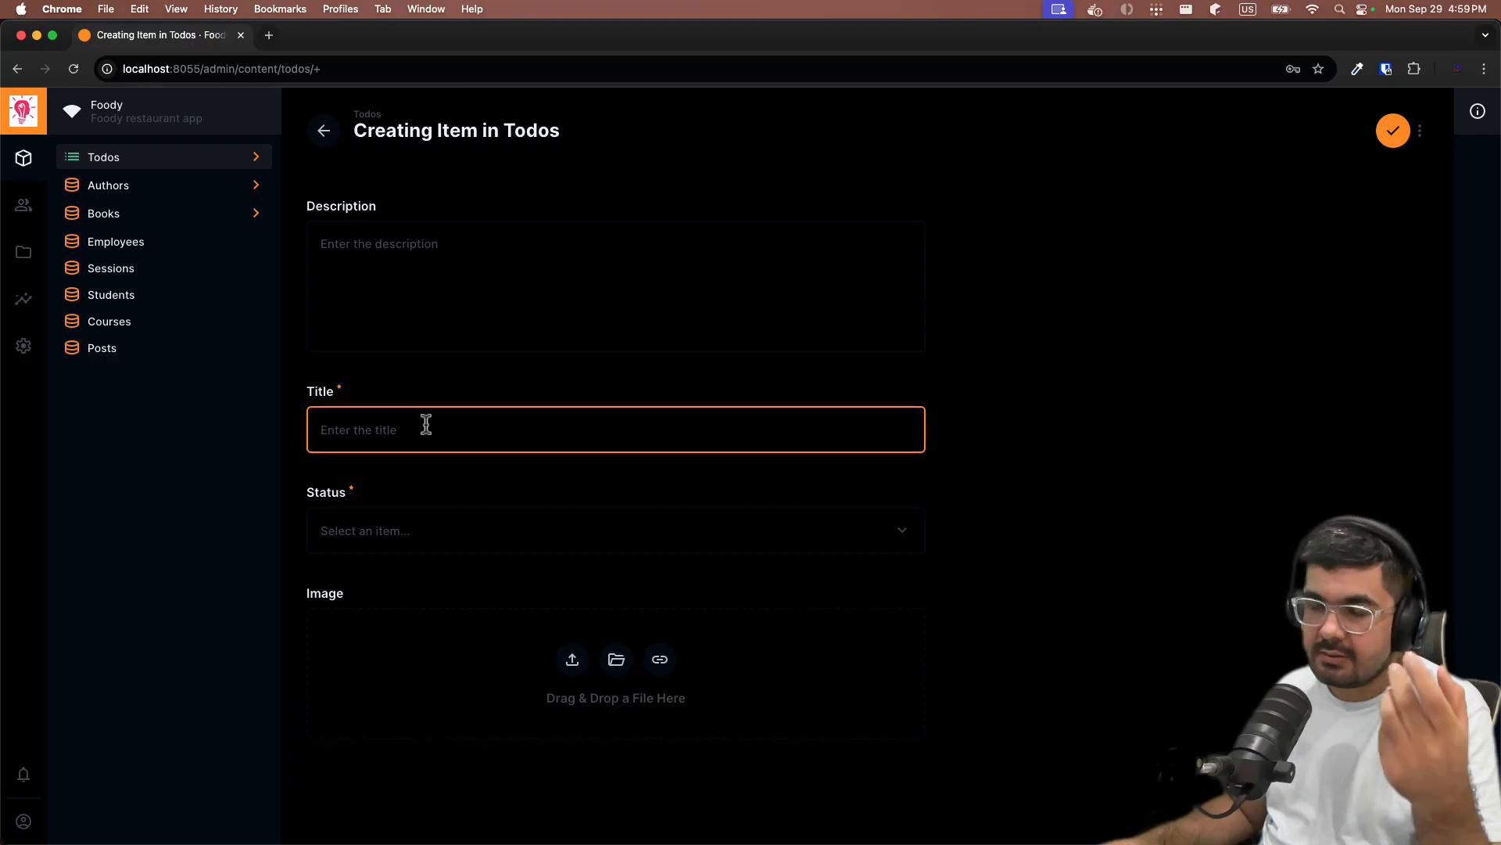
pyautogui.click(1210, 591)
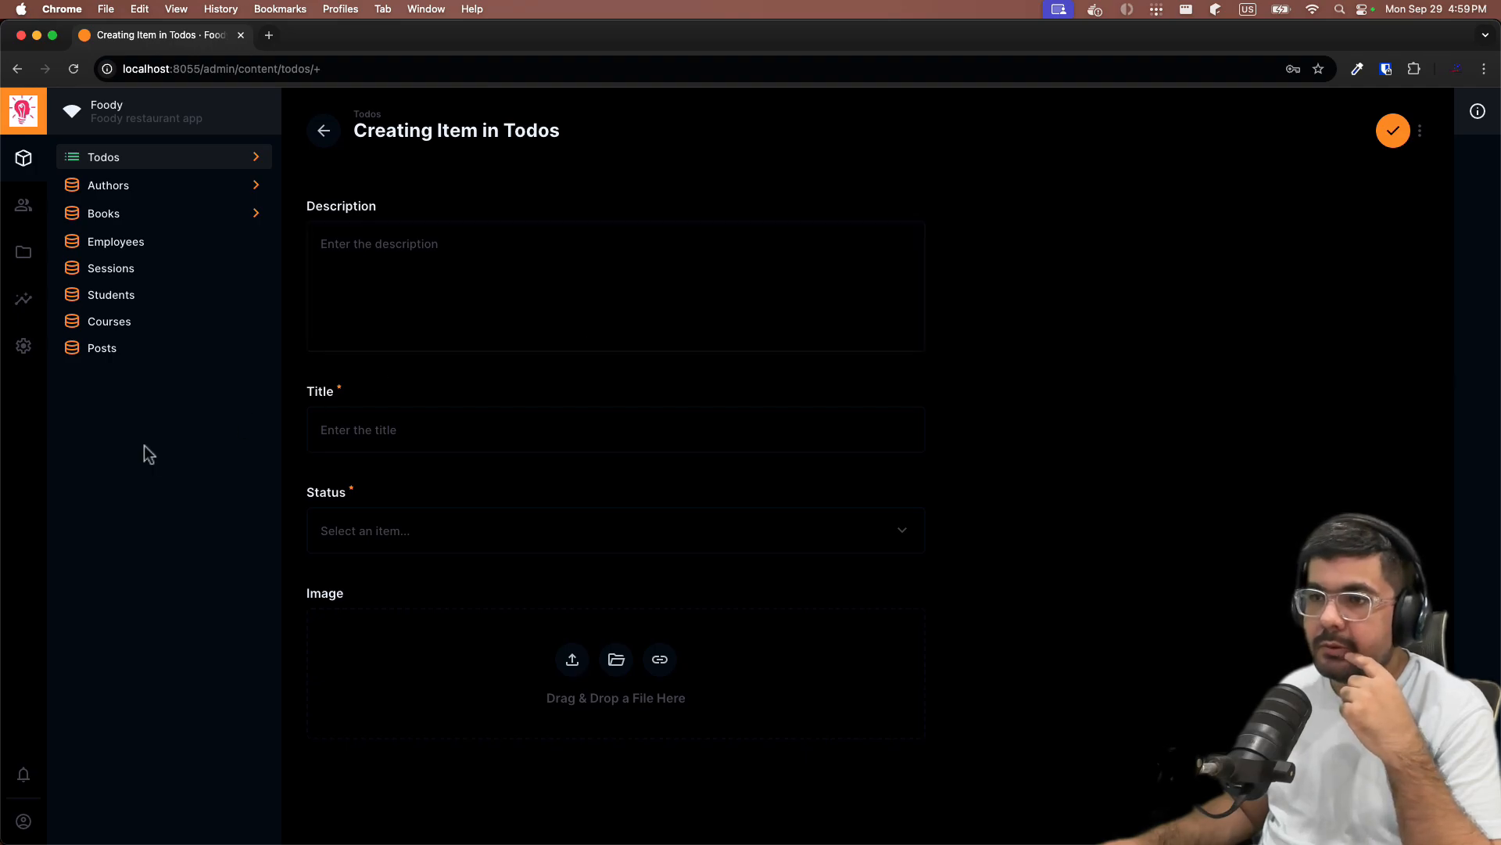
# Restore the todos field order by moving title above description and status below image.
pyautogui.click(24, 344)
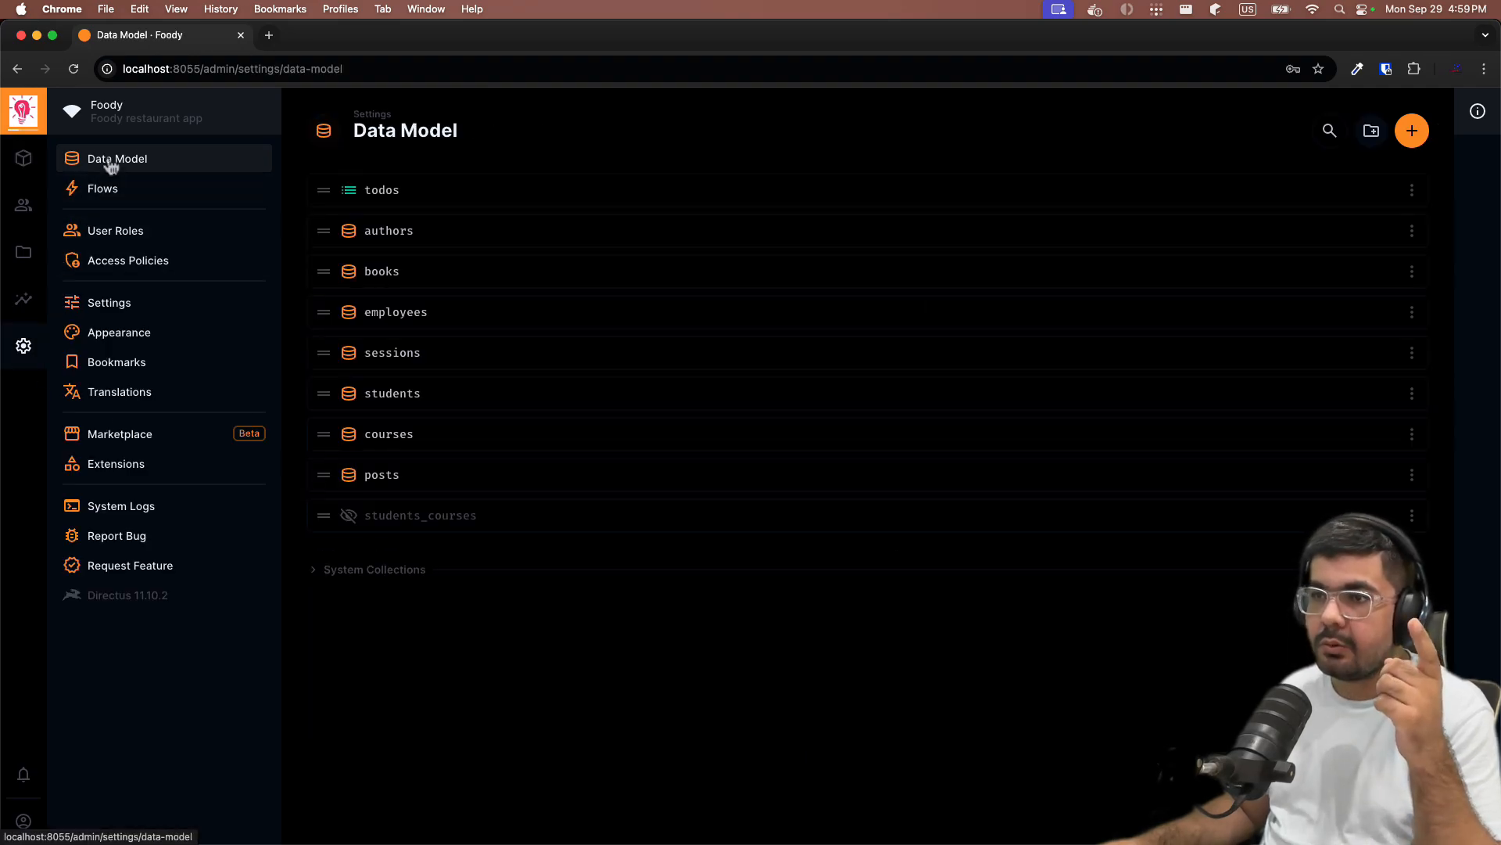
pyautogui.click(429, 199)
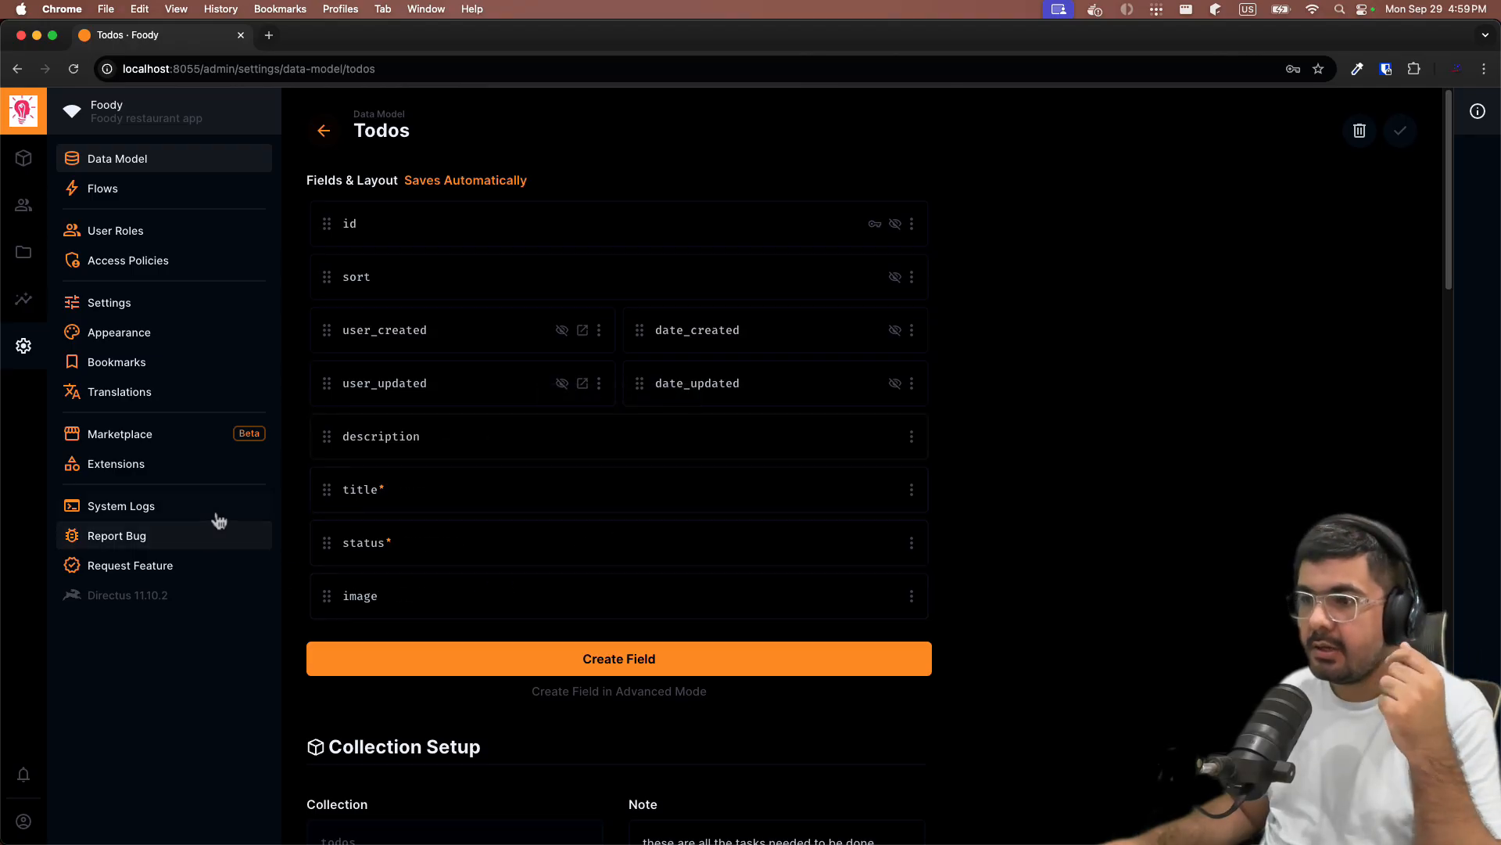
pyautogui.moveTo(347, 498); pyautogui.dragTo(364, 433)
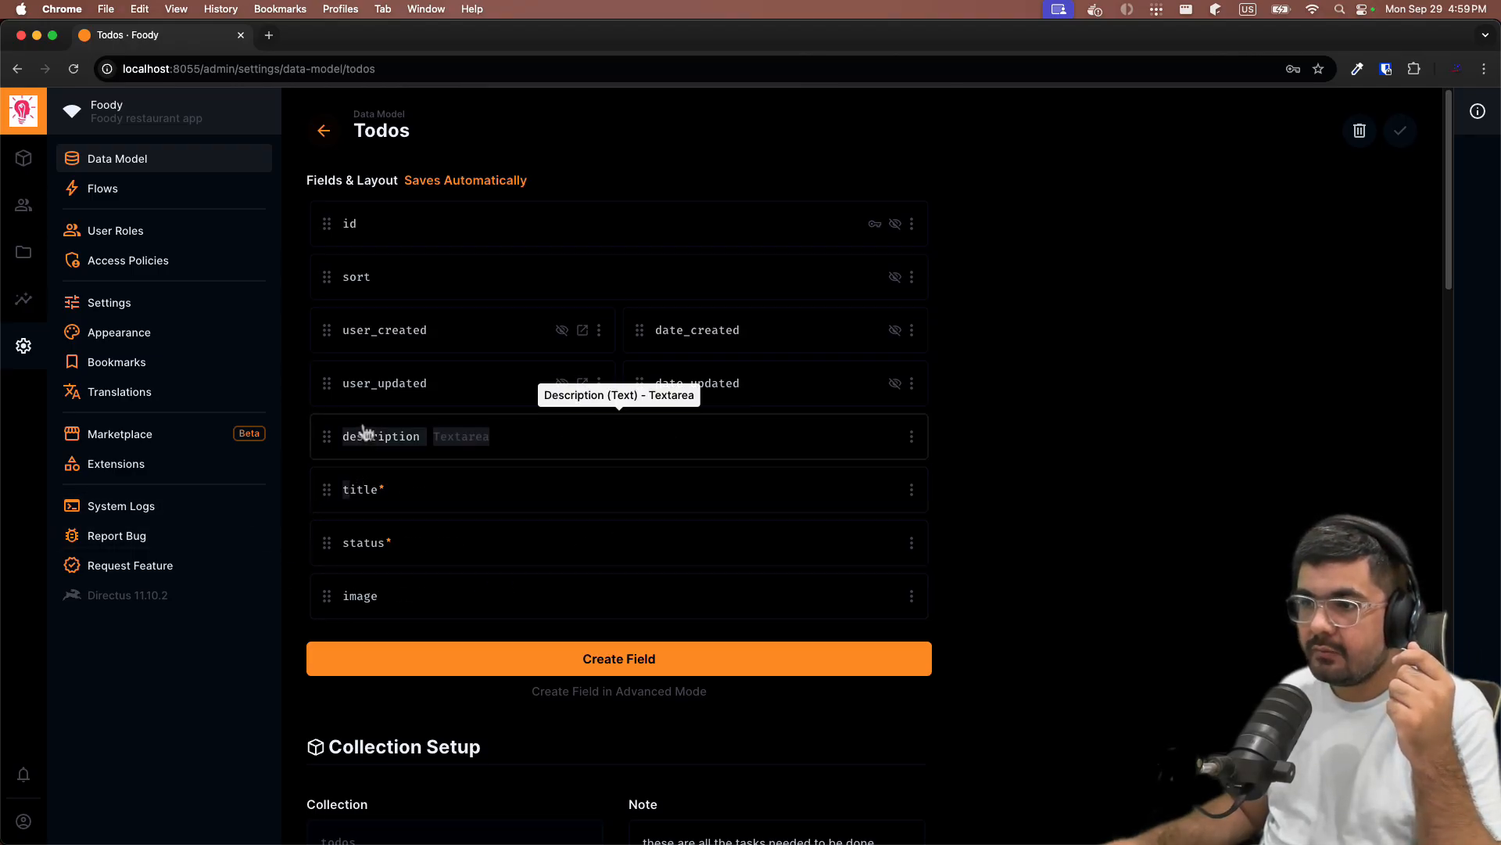
pyautogui.moveTo(323, 495); pyautogui.dragTo(329, 436)
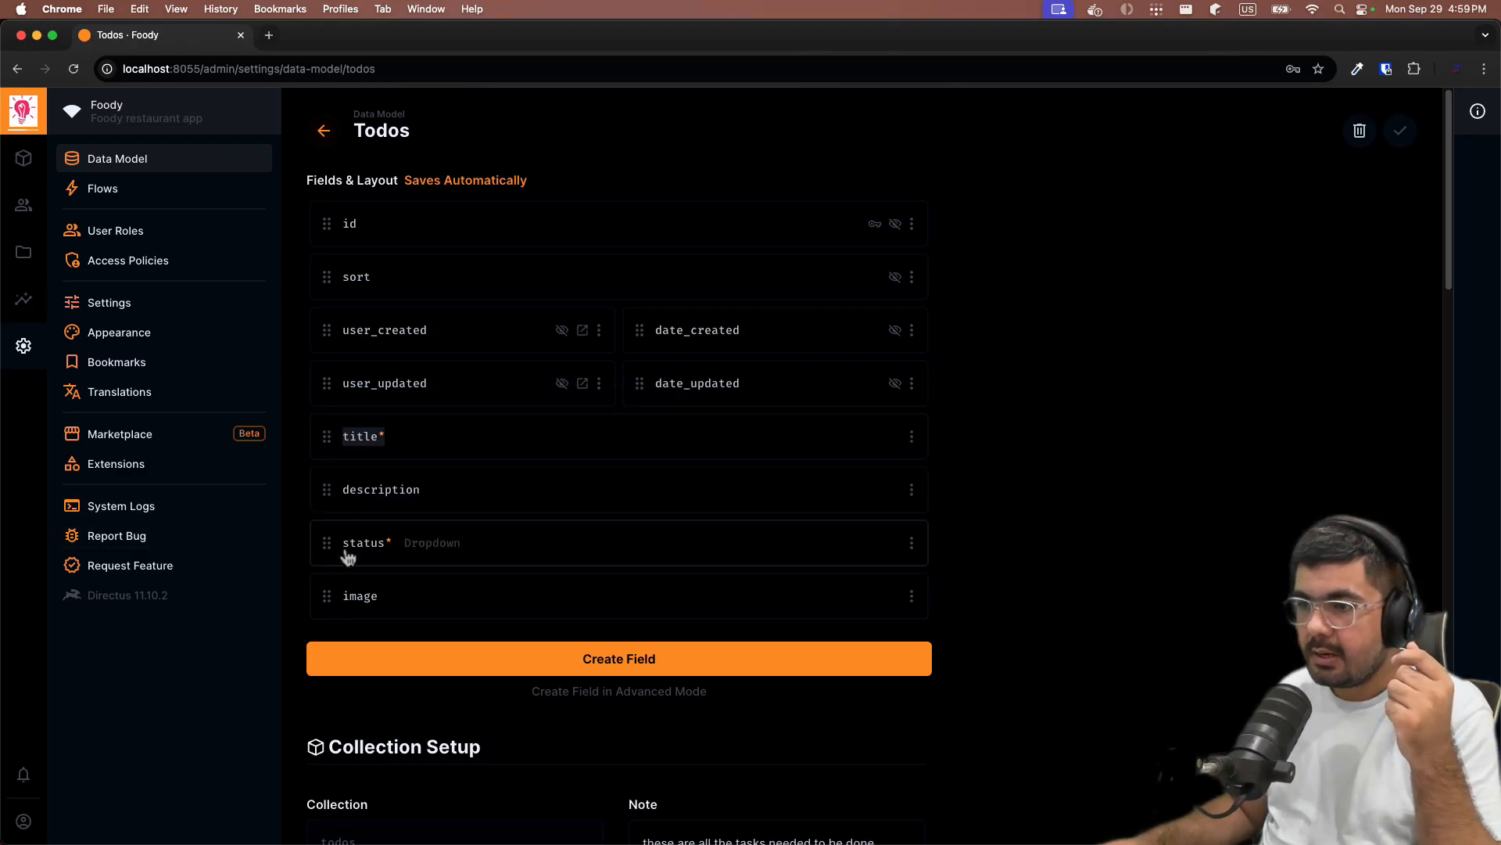
pyautogui.moveTo(325, 545); pyautogui.dragTo(364, 590)
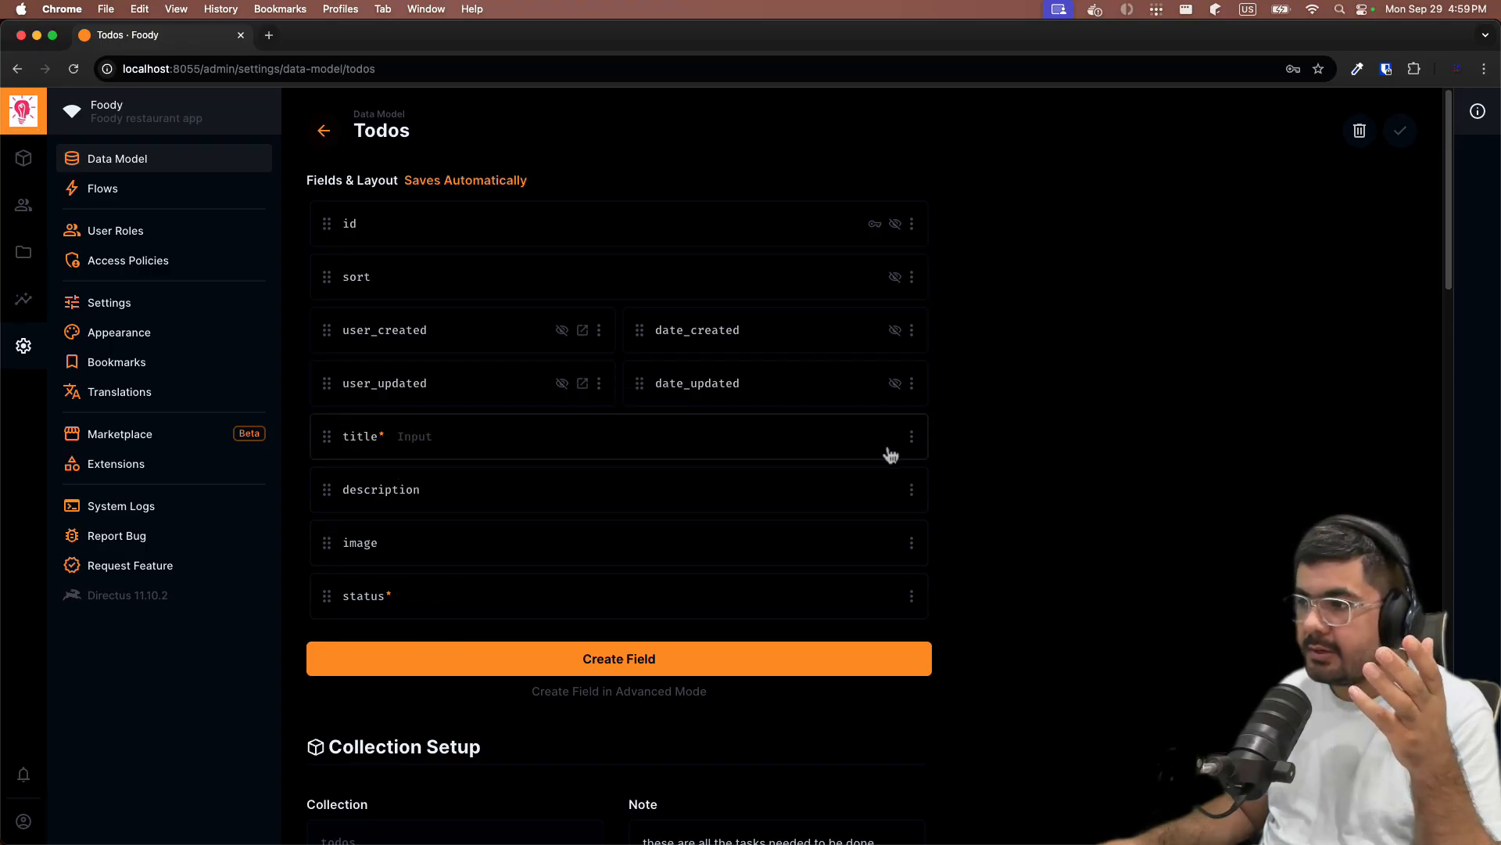
# Set the title and description fields of the todos collection to half width.
pyautogui.click(911, 438)
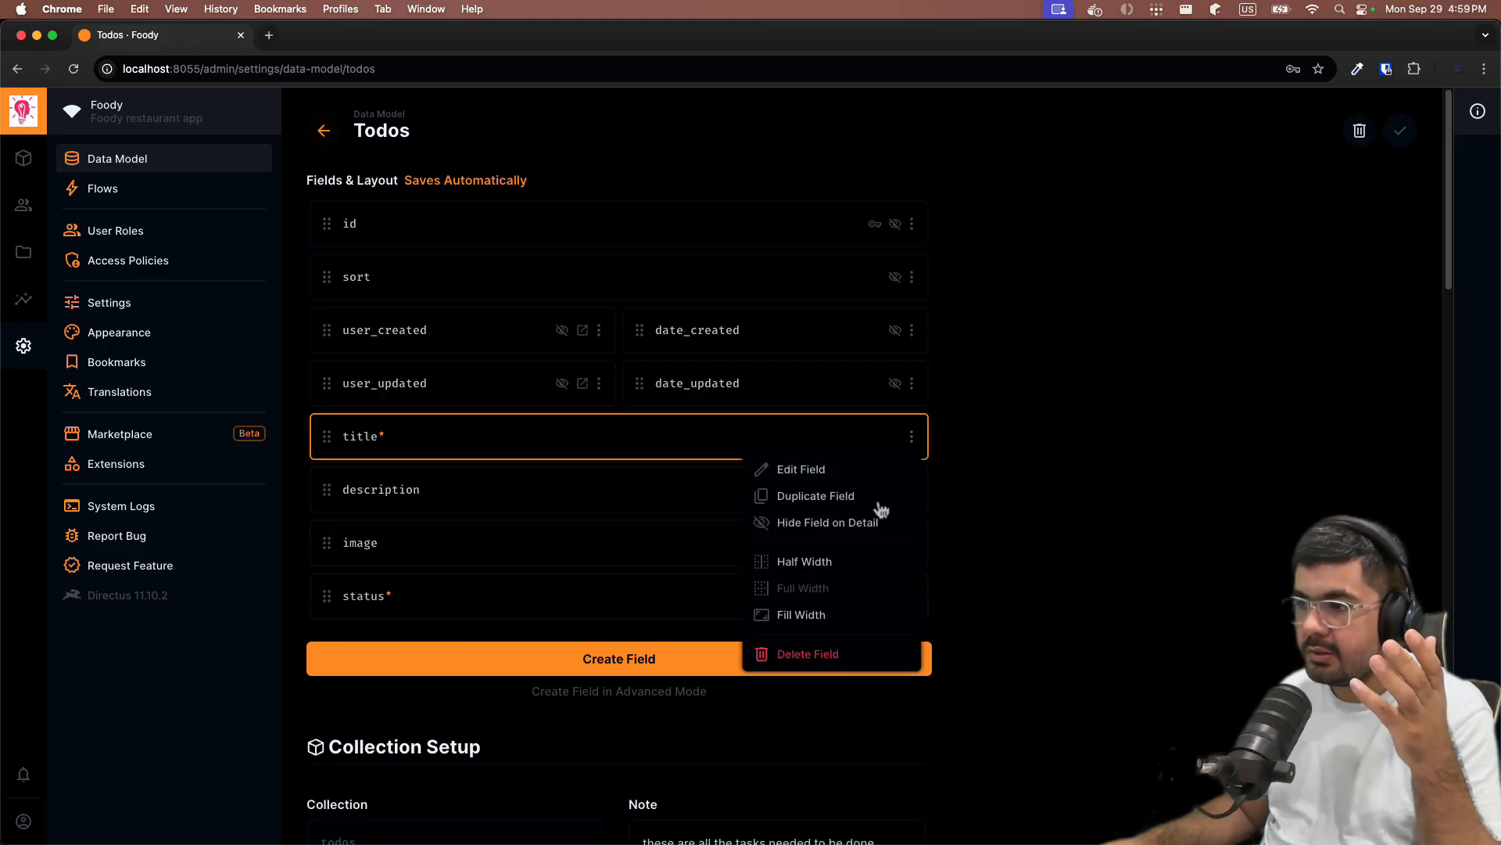
pyautogui.click(804, 563)
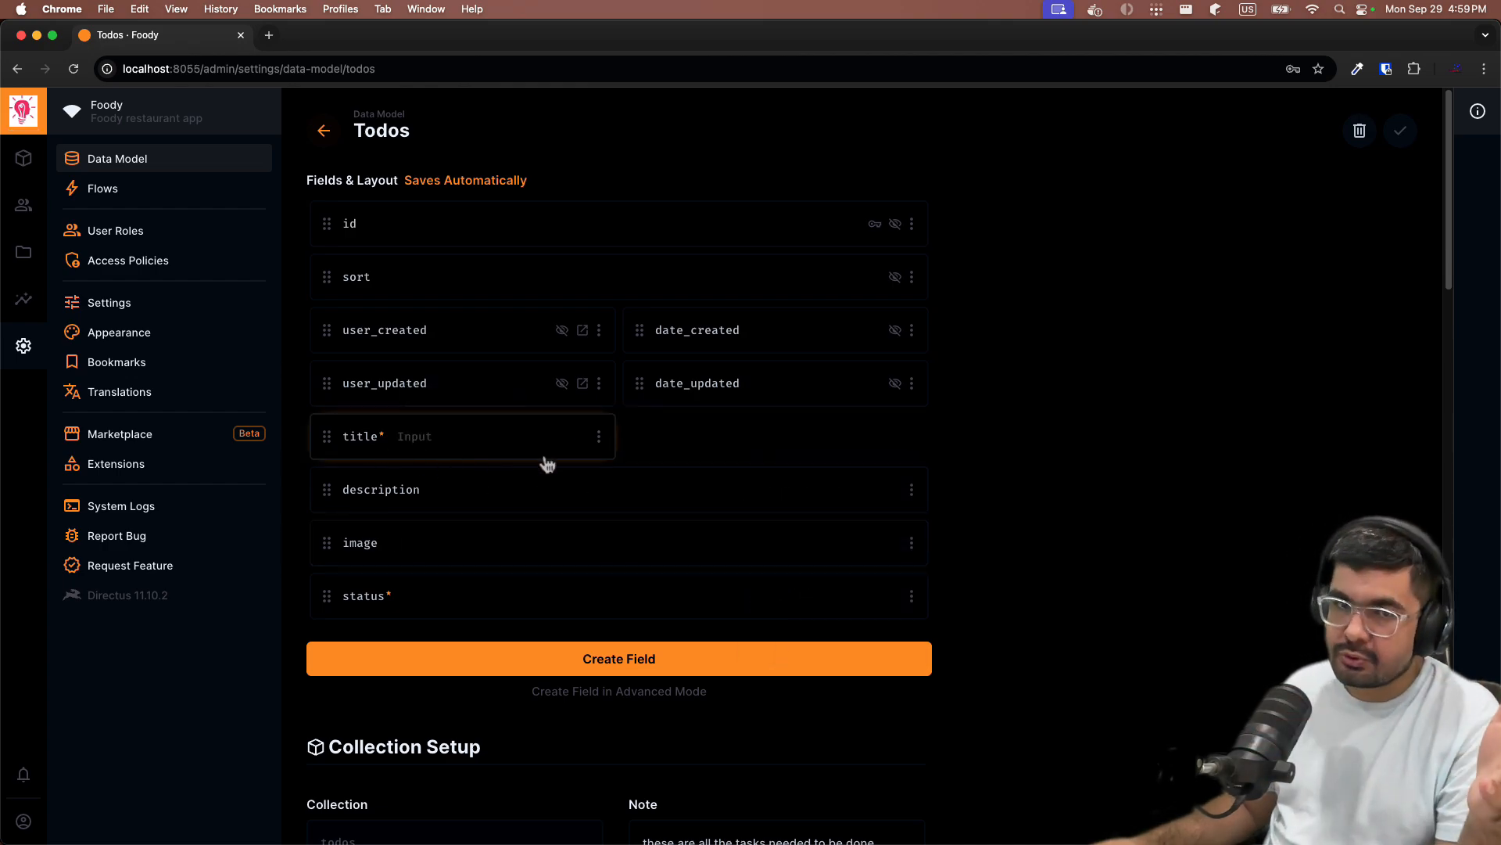
pyautogui.click(911, 490)
pyautogui.click(827, 617)
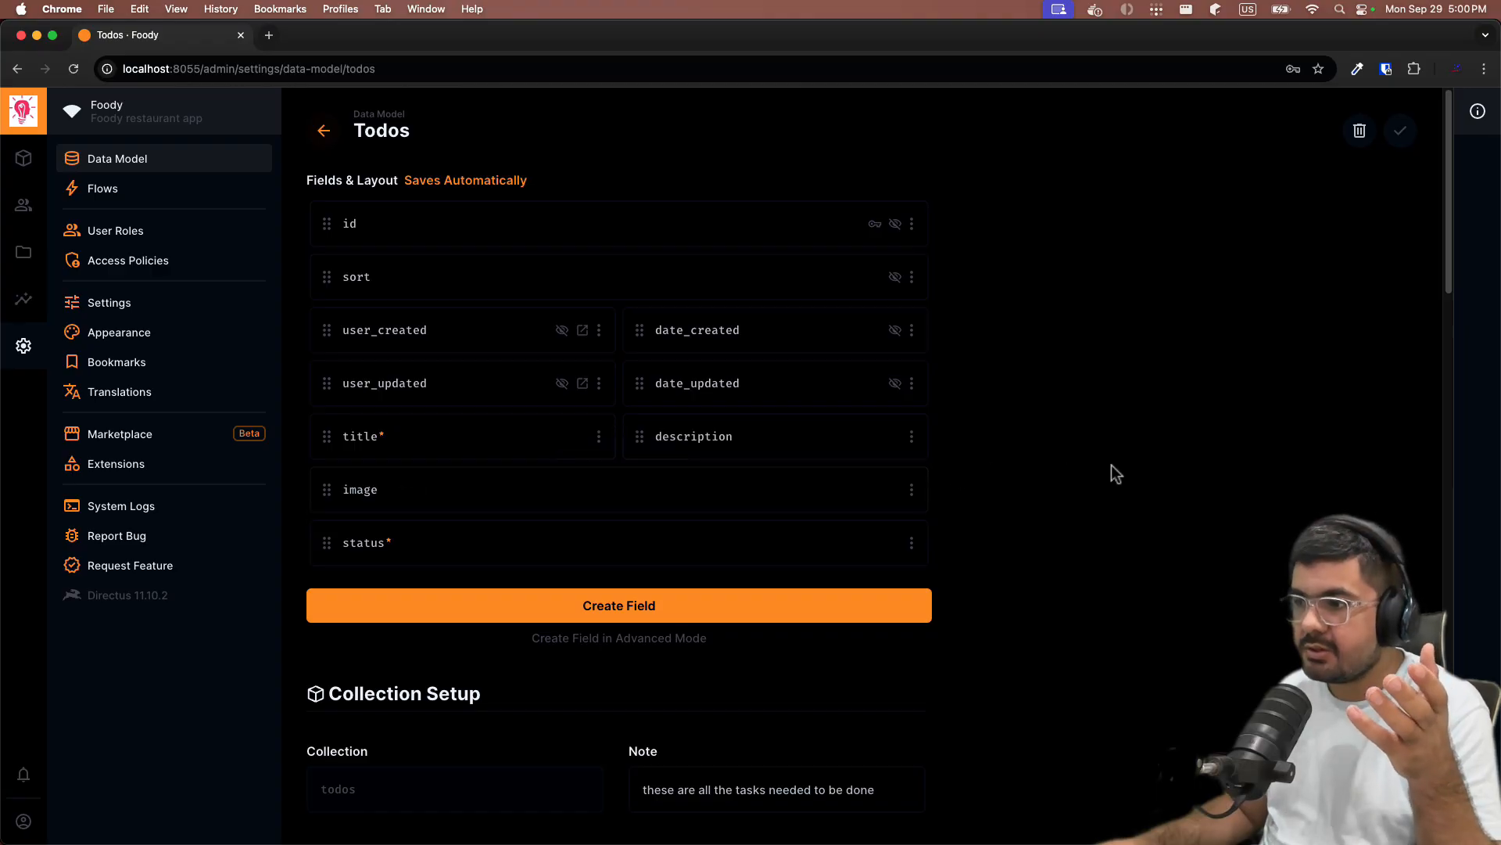
# Open a new Todos item form and check how the title and description fields are laid out.
pyautogui.click(25, 160)
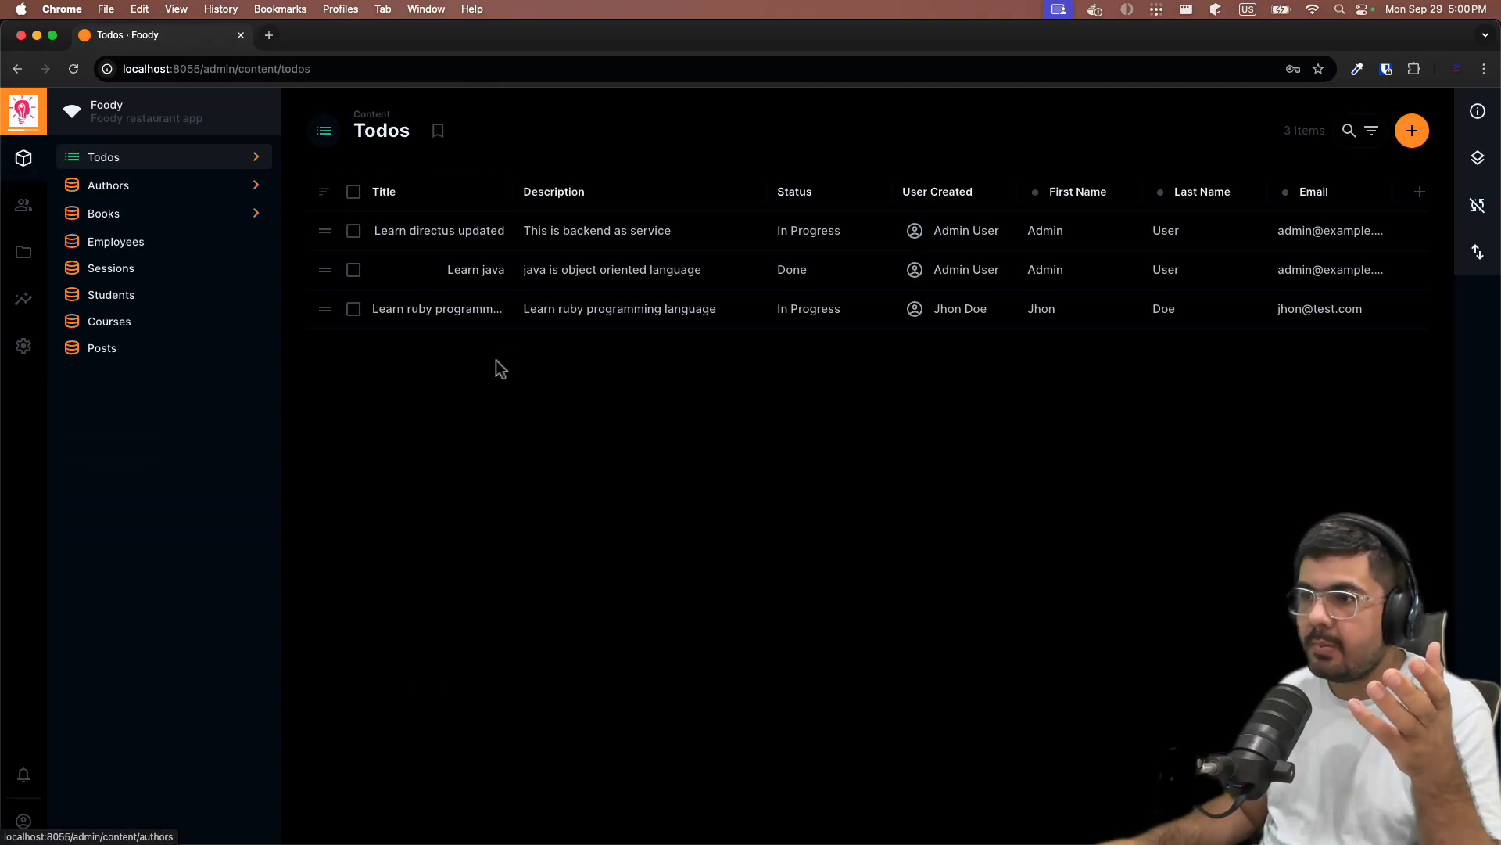
pyautogui.click(1409, 134)
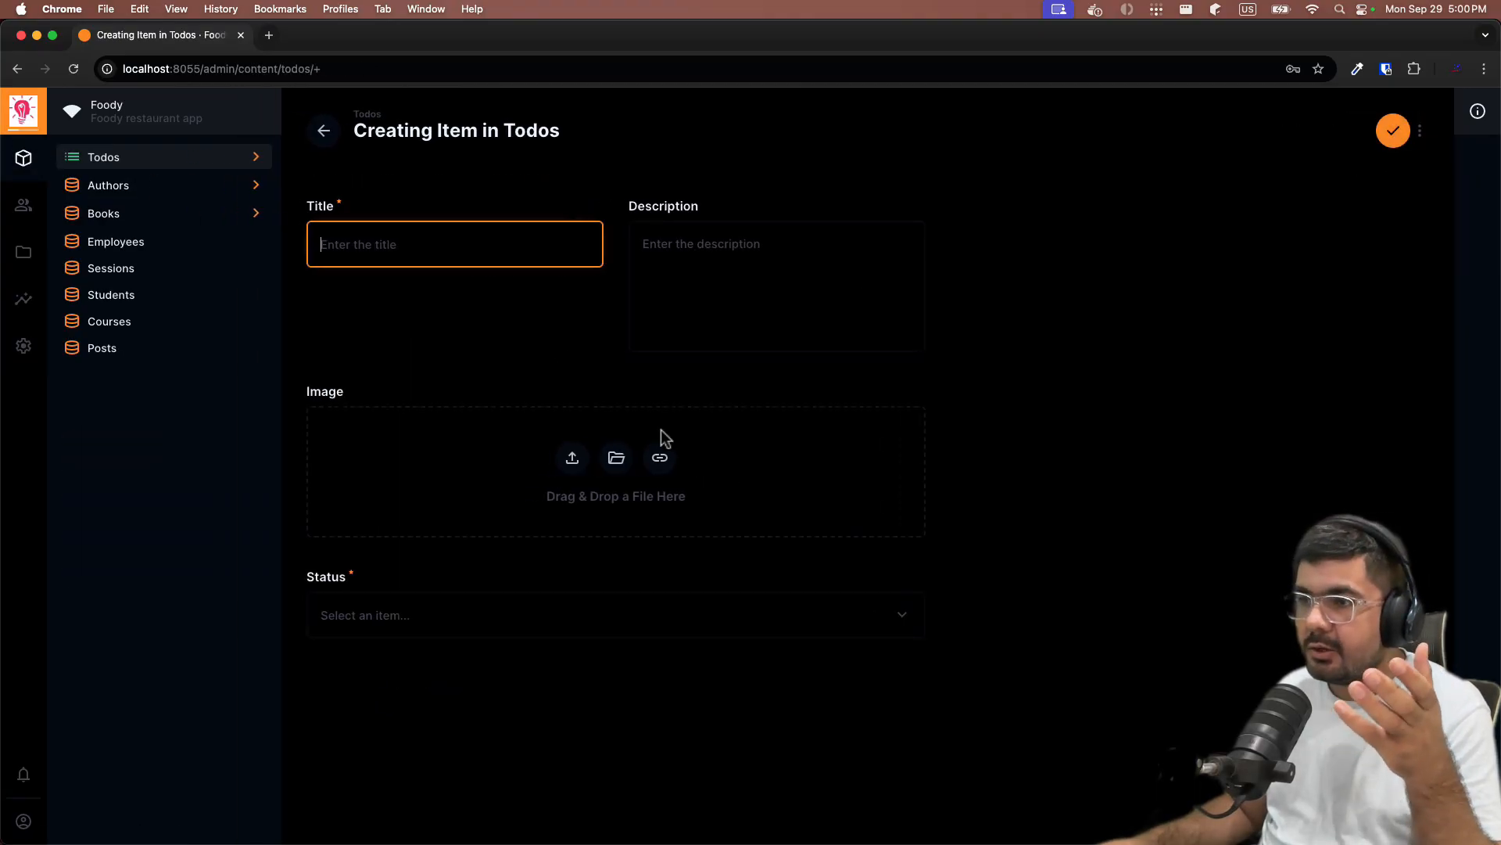
pyautogui.click(788, 268)
pyautogui.click(443, 251)
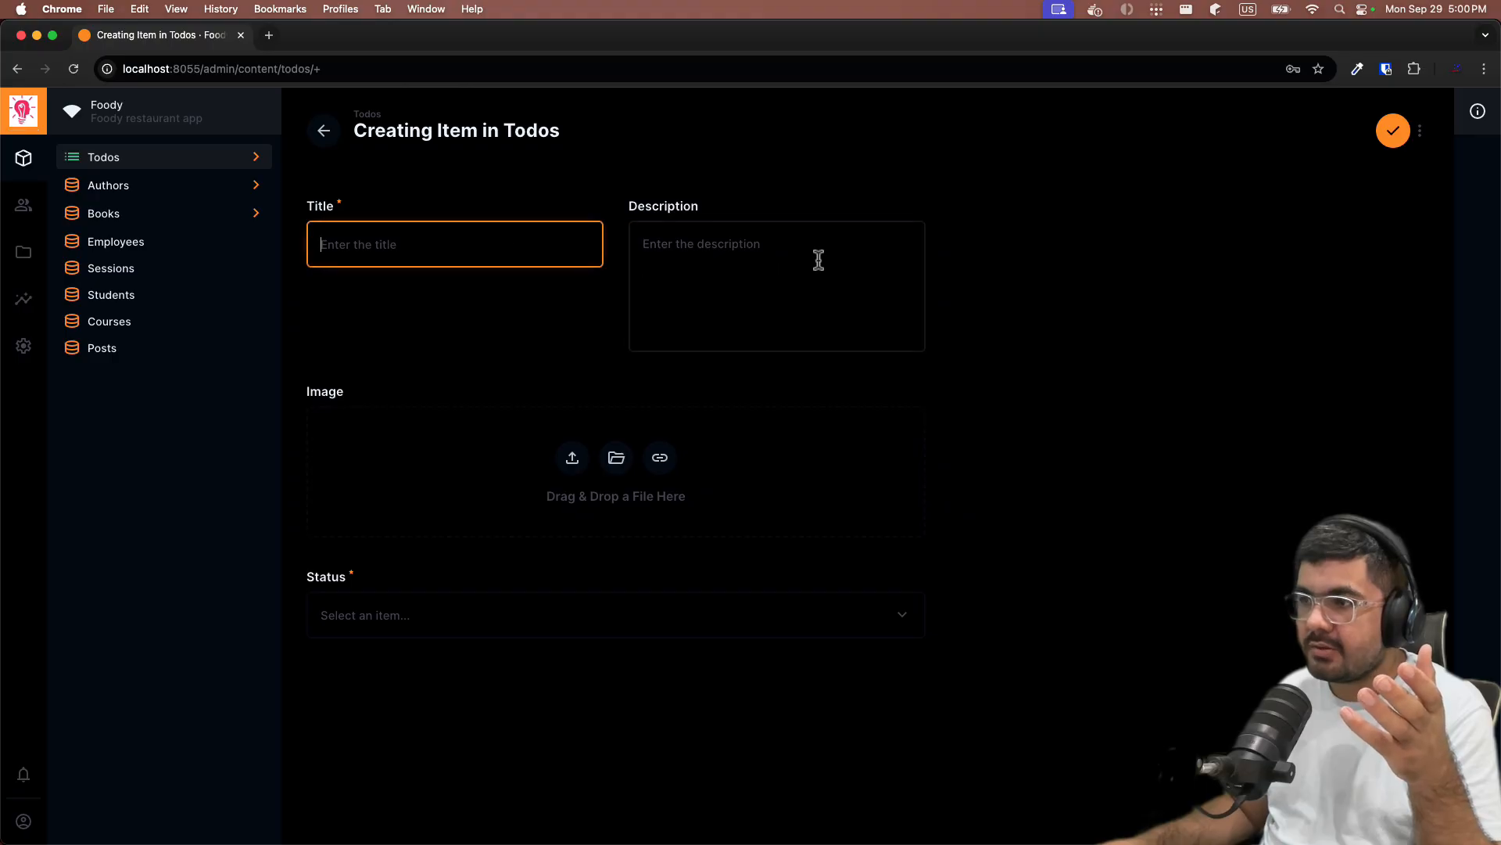
pyautogui.click(814, 258)
pyautogui.click(443, 263)
pyautogui.click(809, 276)
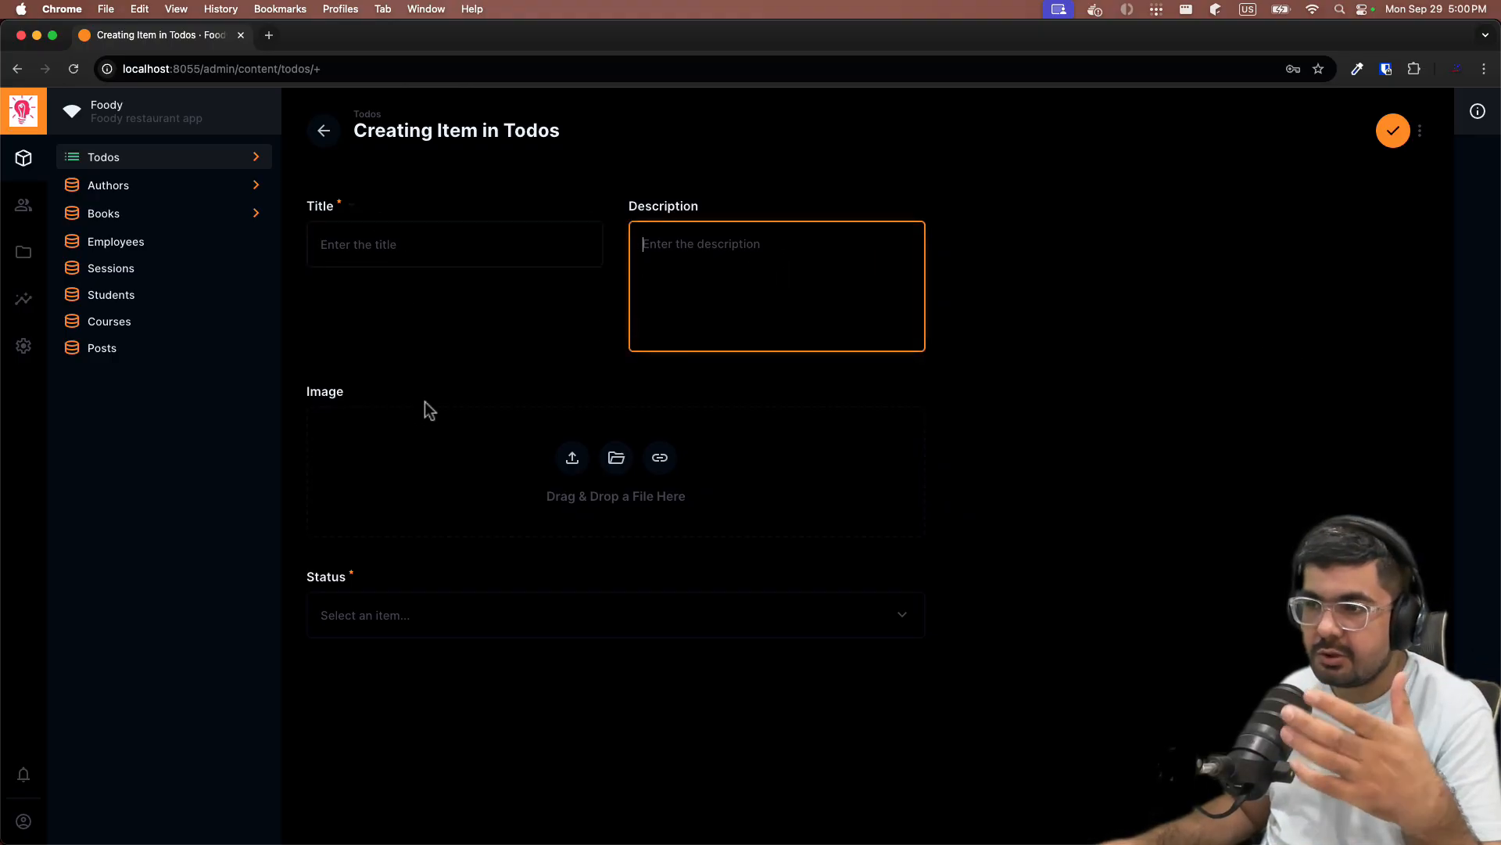
# Start a new Divider presentation field in the todos collection's data model and title it Details.
pyautogui.click(24, 345)
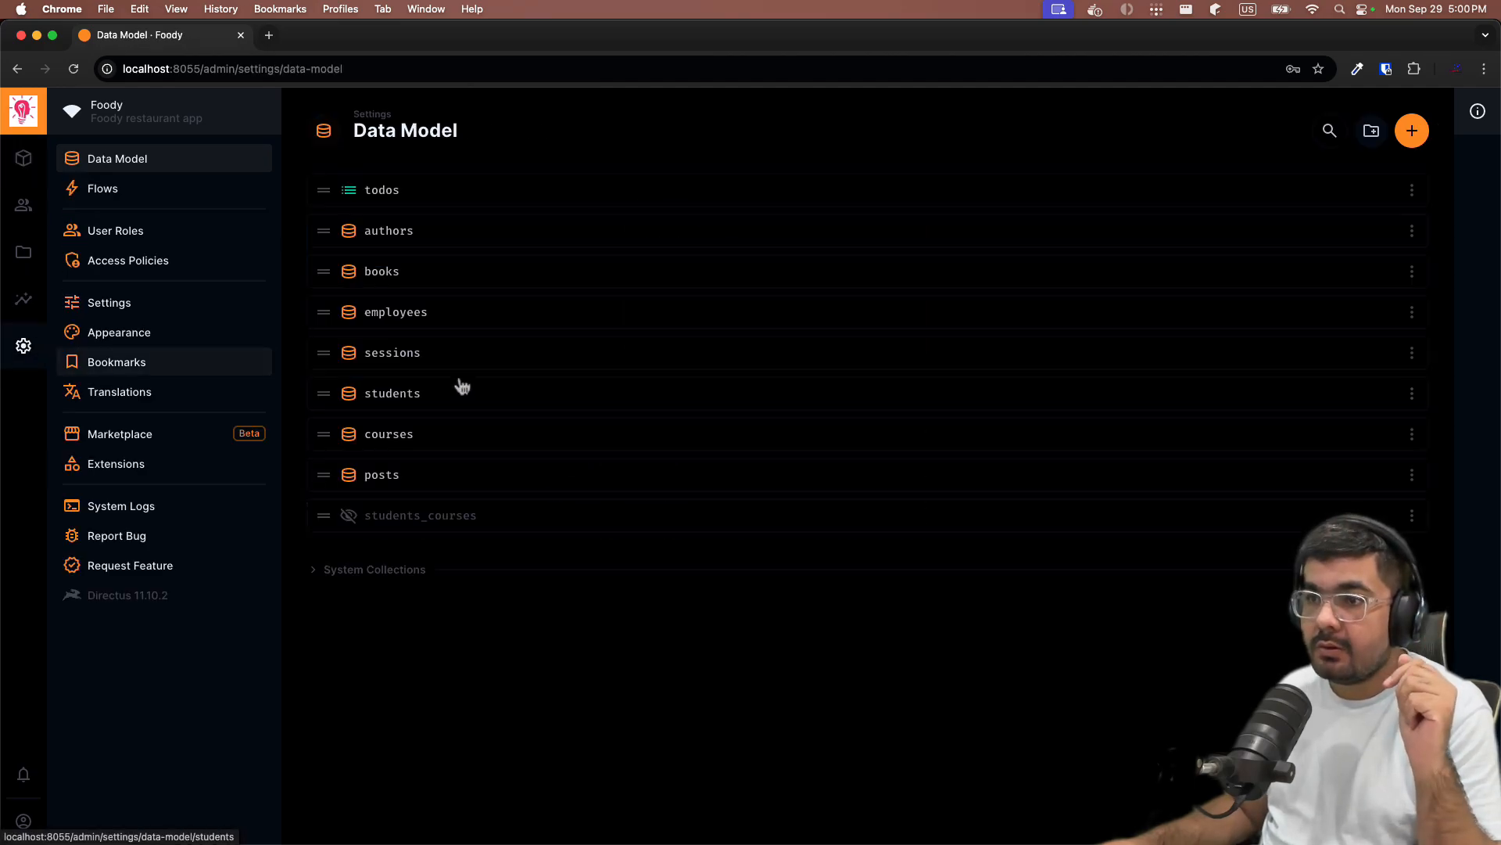
pyautogui.click(368, 190)
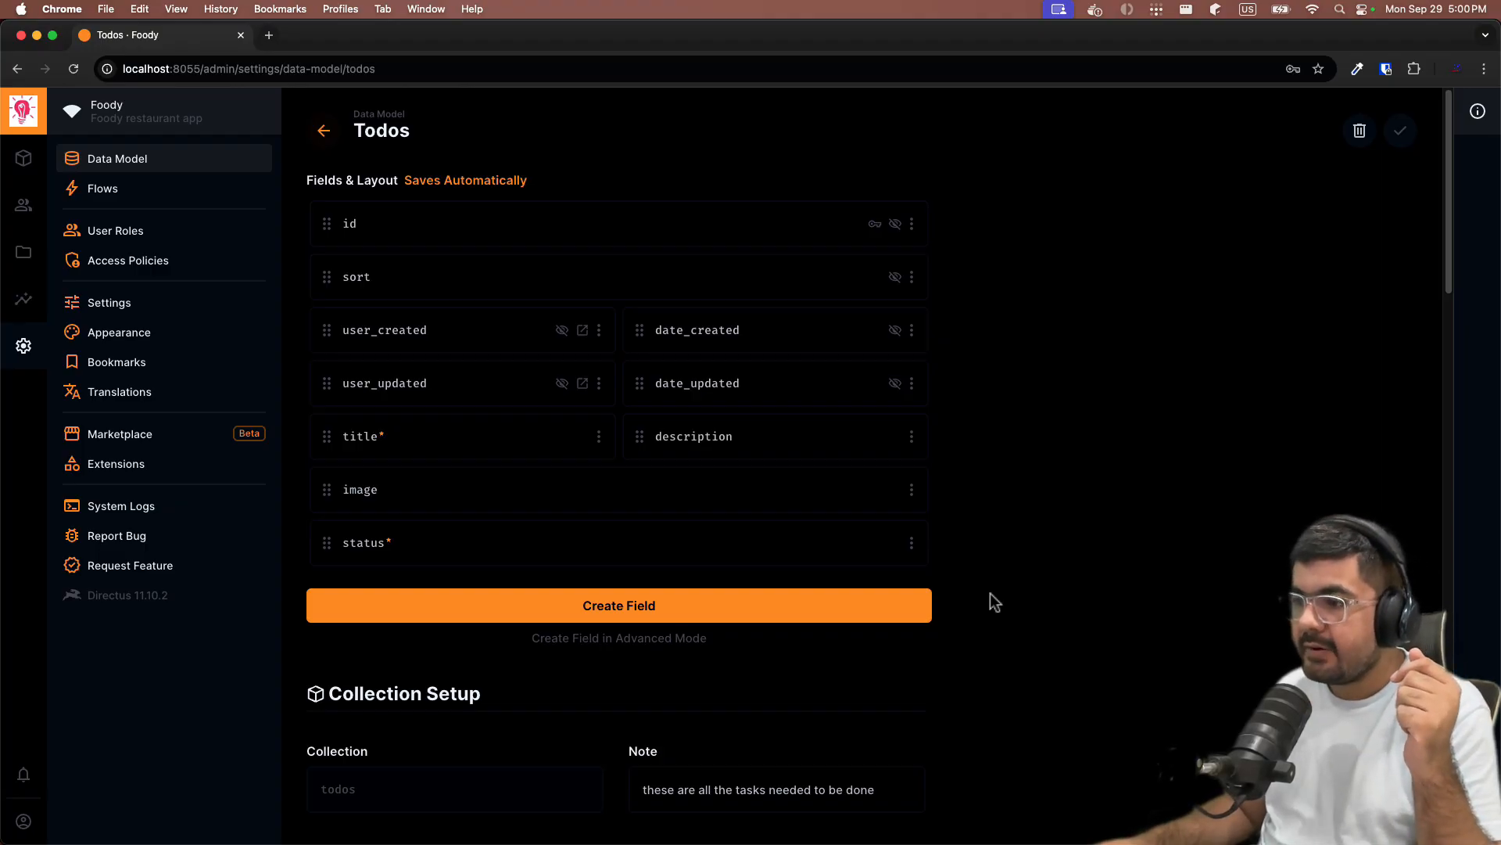
pyautogui.click(551, 616)
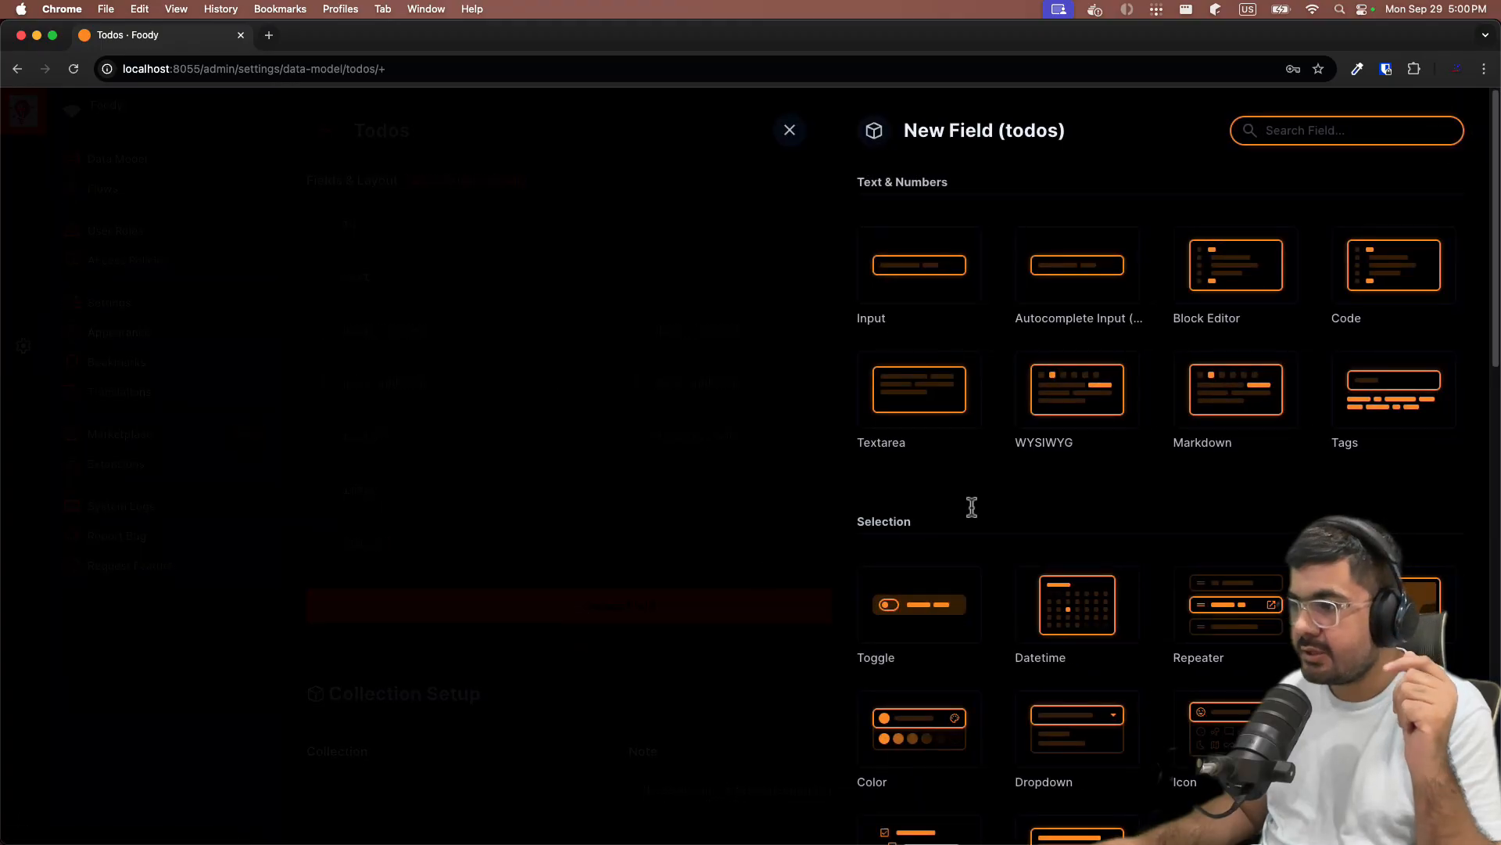
pyautogui.scroll(-10, 1079, 477)
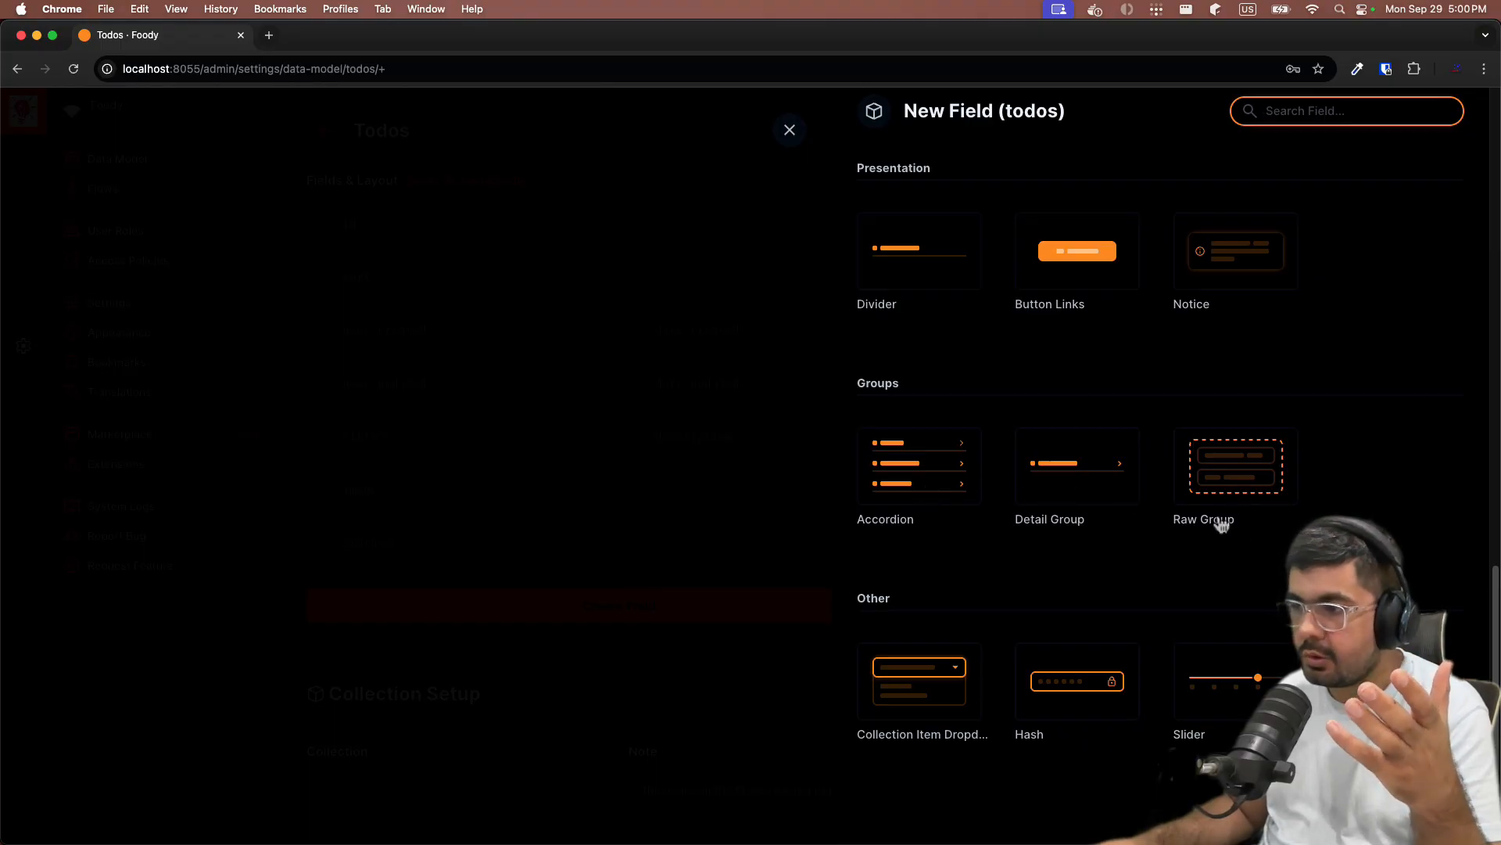
pyautogui.scroll(1, 1140, 560)
pyautogui.scroll(1, 1139, 557)
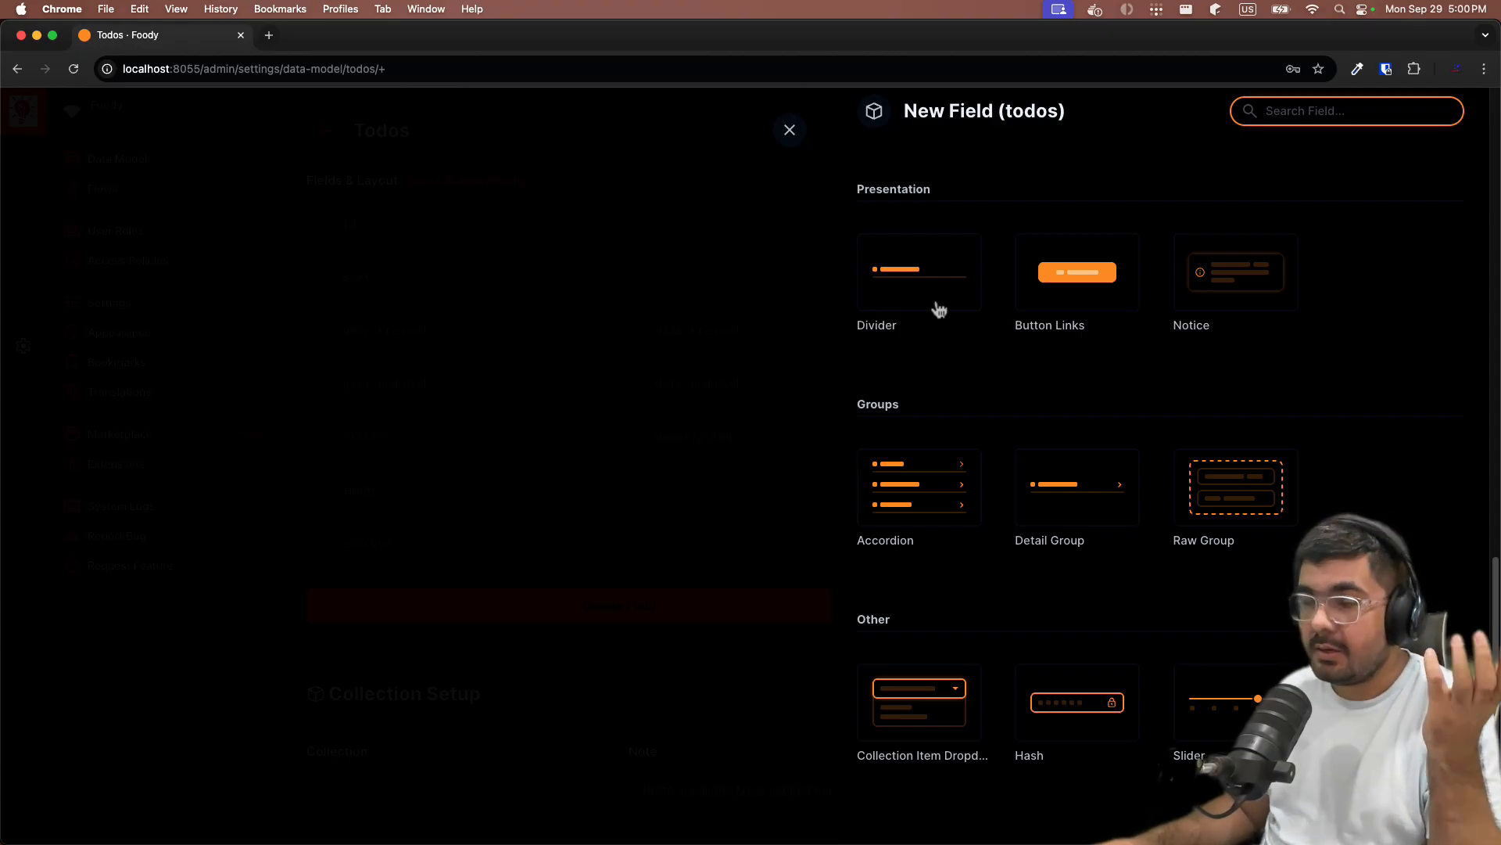
pyautogui.click(916, 302)
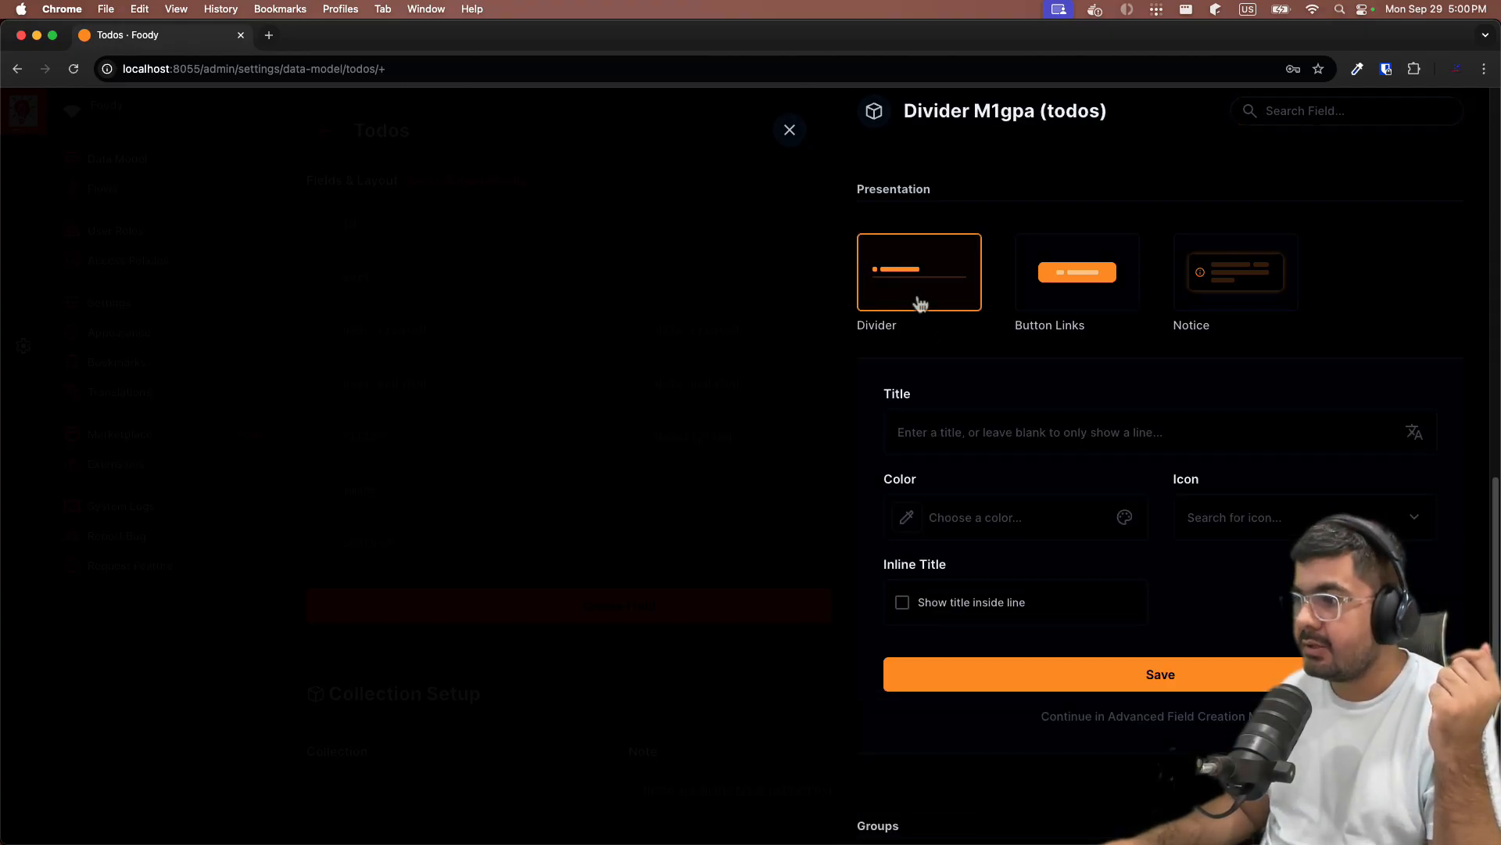
pyautogui.click(955, 436)
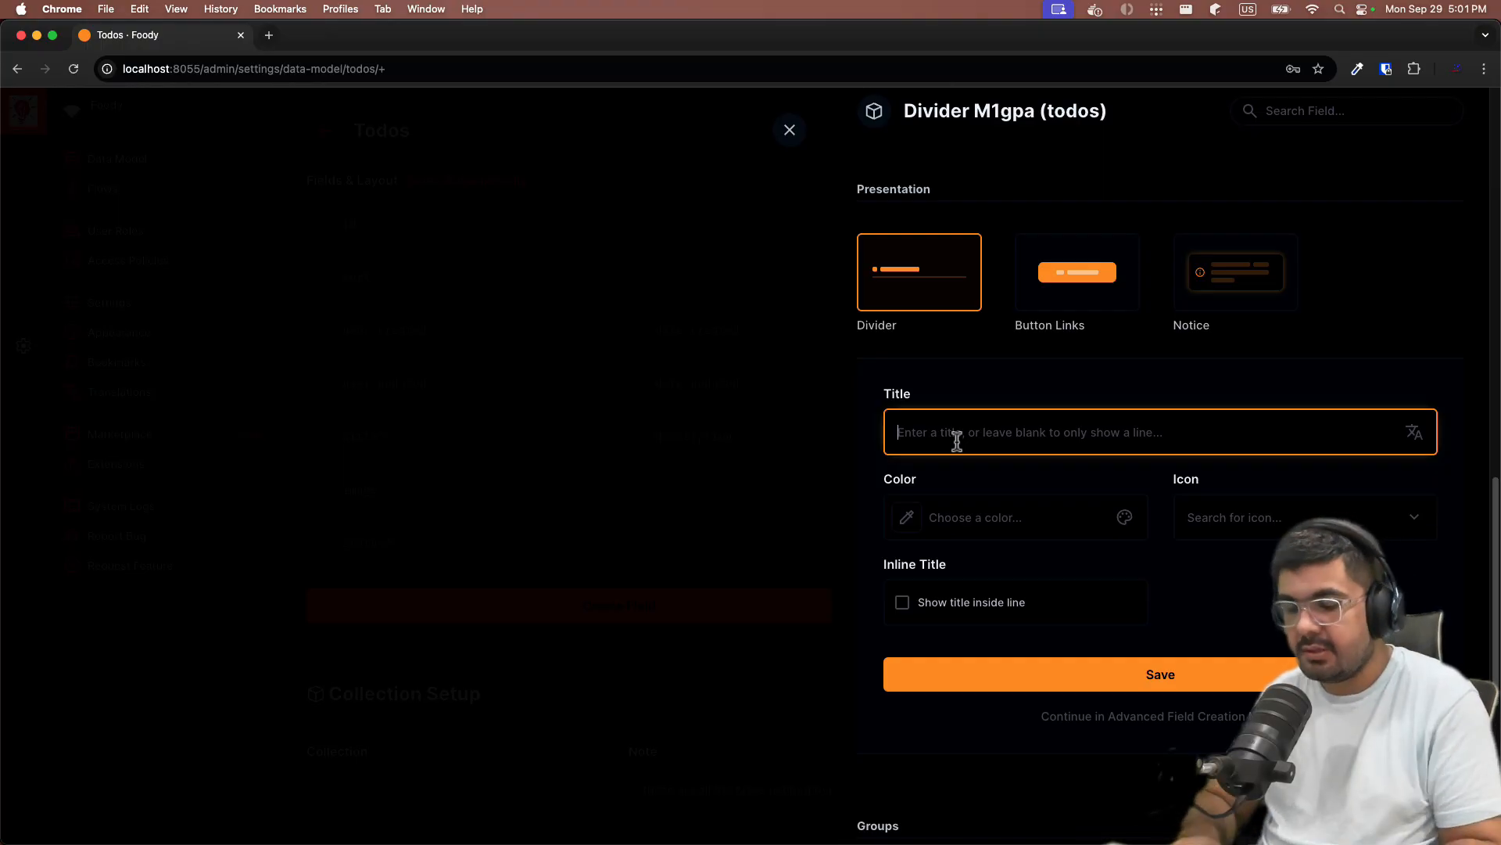
pyautogui.write('De')
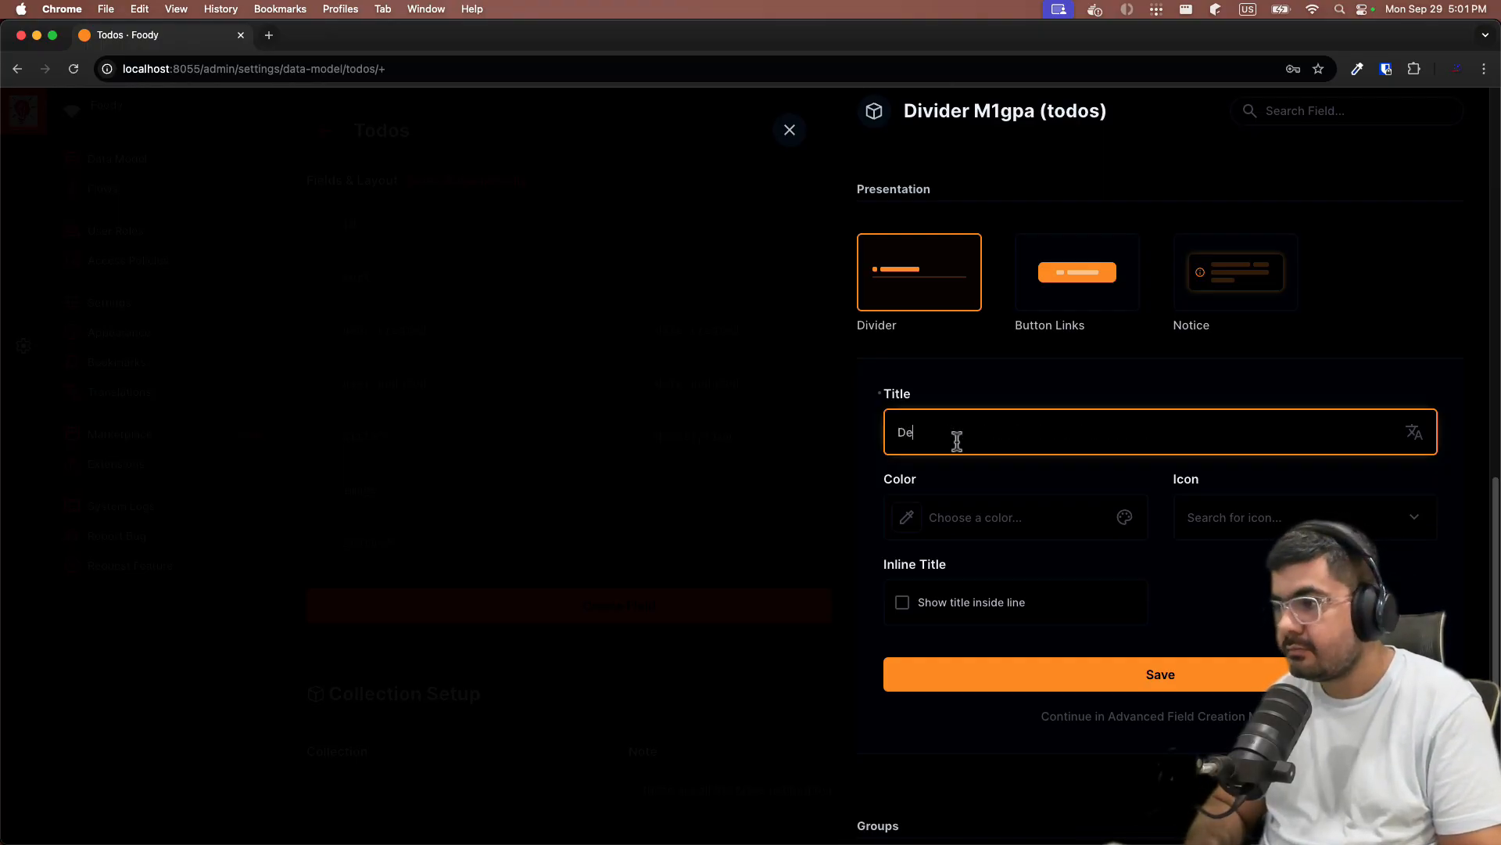
pyautogui.press('BackSpace')
pyautogui.write('etails')
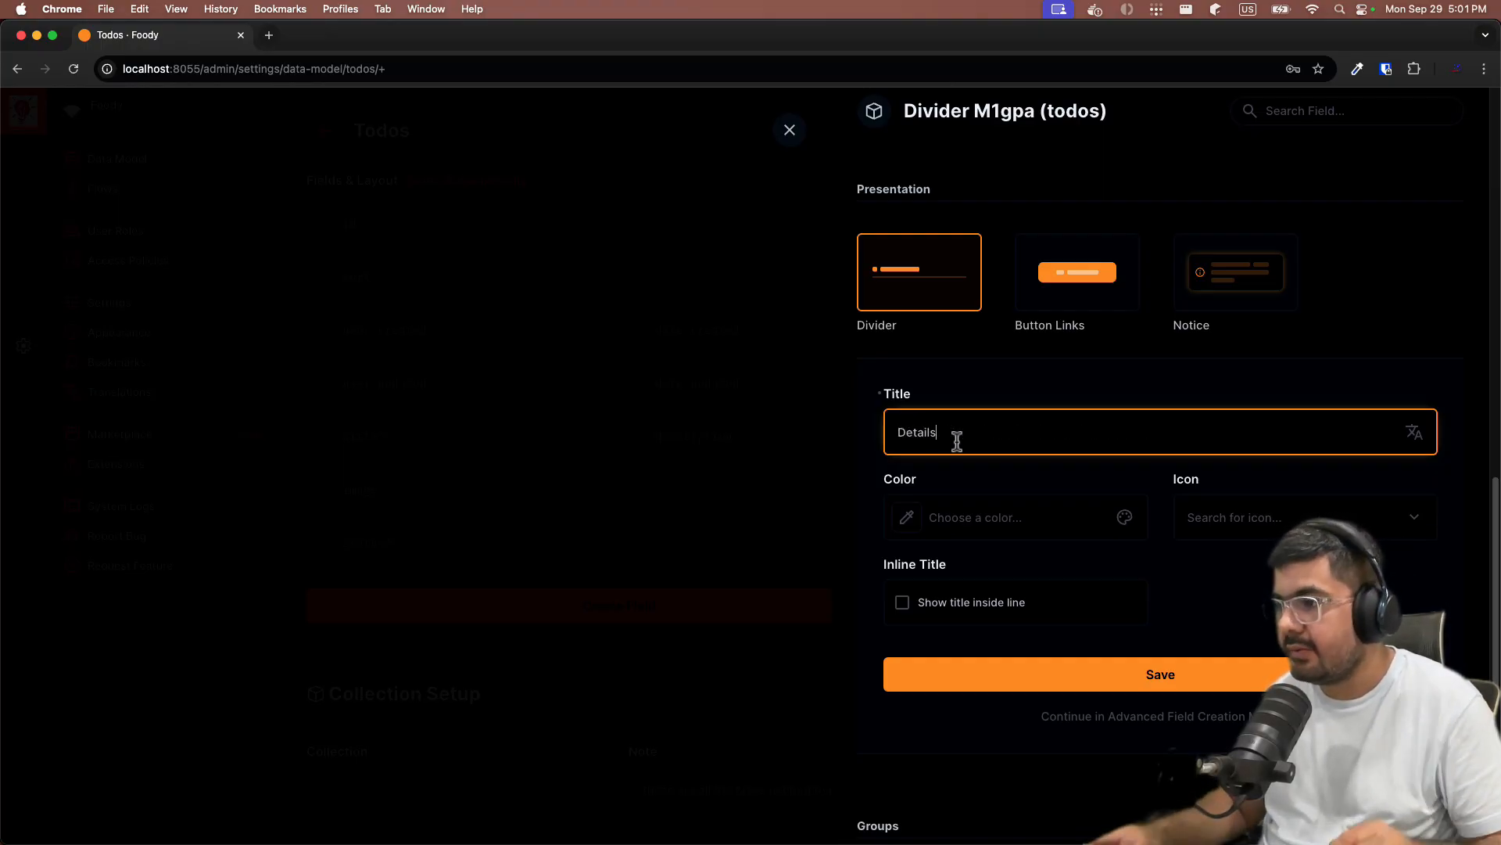
# Give the Details divider the color #E35169 and the View List icon, then save it and place it above the image field.
pyautogui.click(1123, 517)
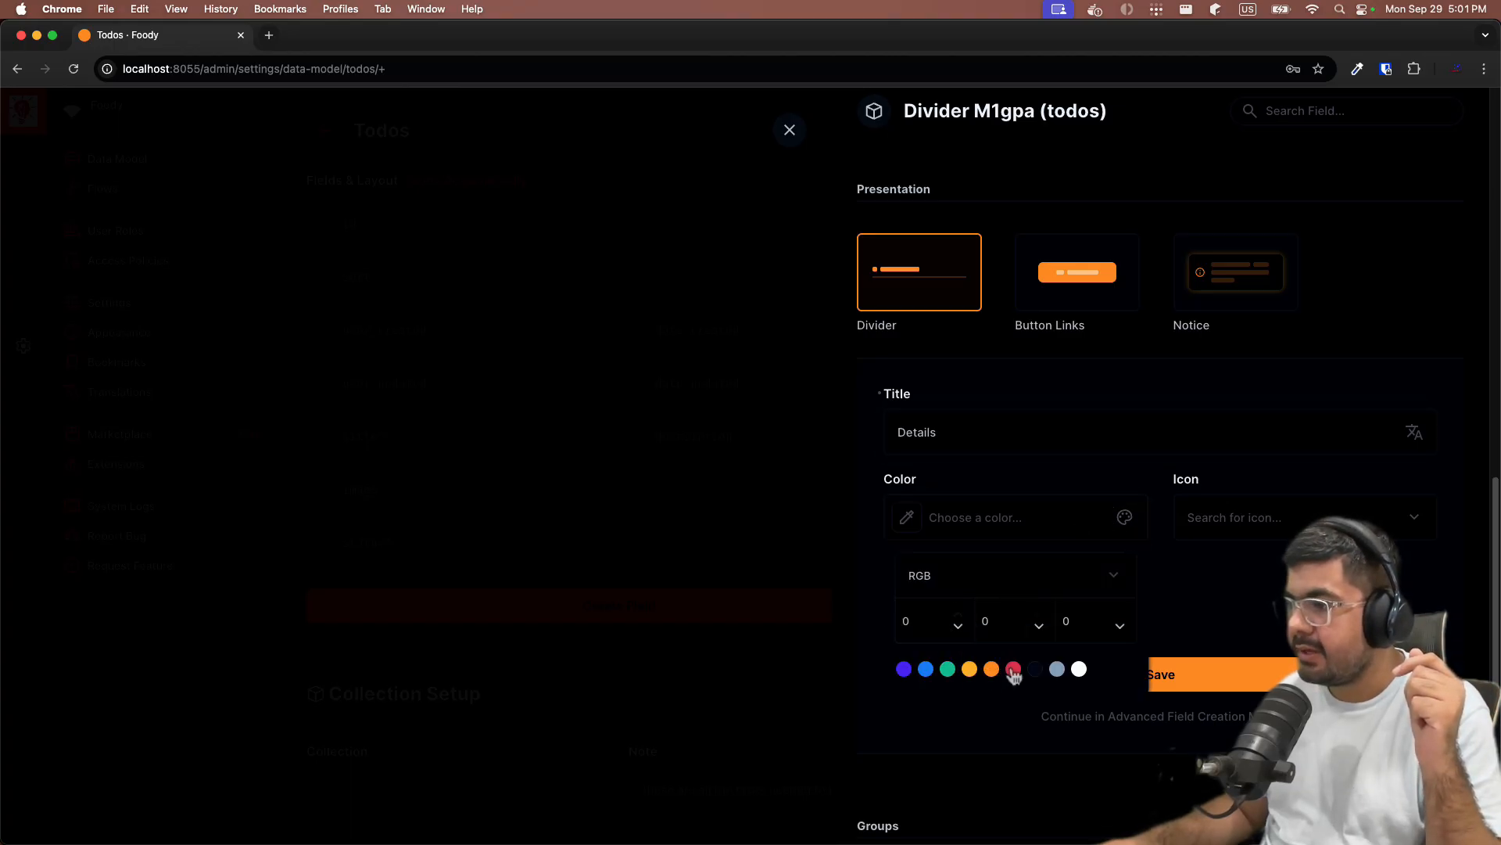
pyautogui.click(1013, 670)
pyautogui.click(1251, 586)
pyautogui.click(1252, 514)
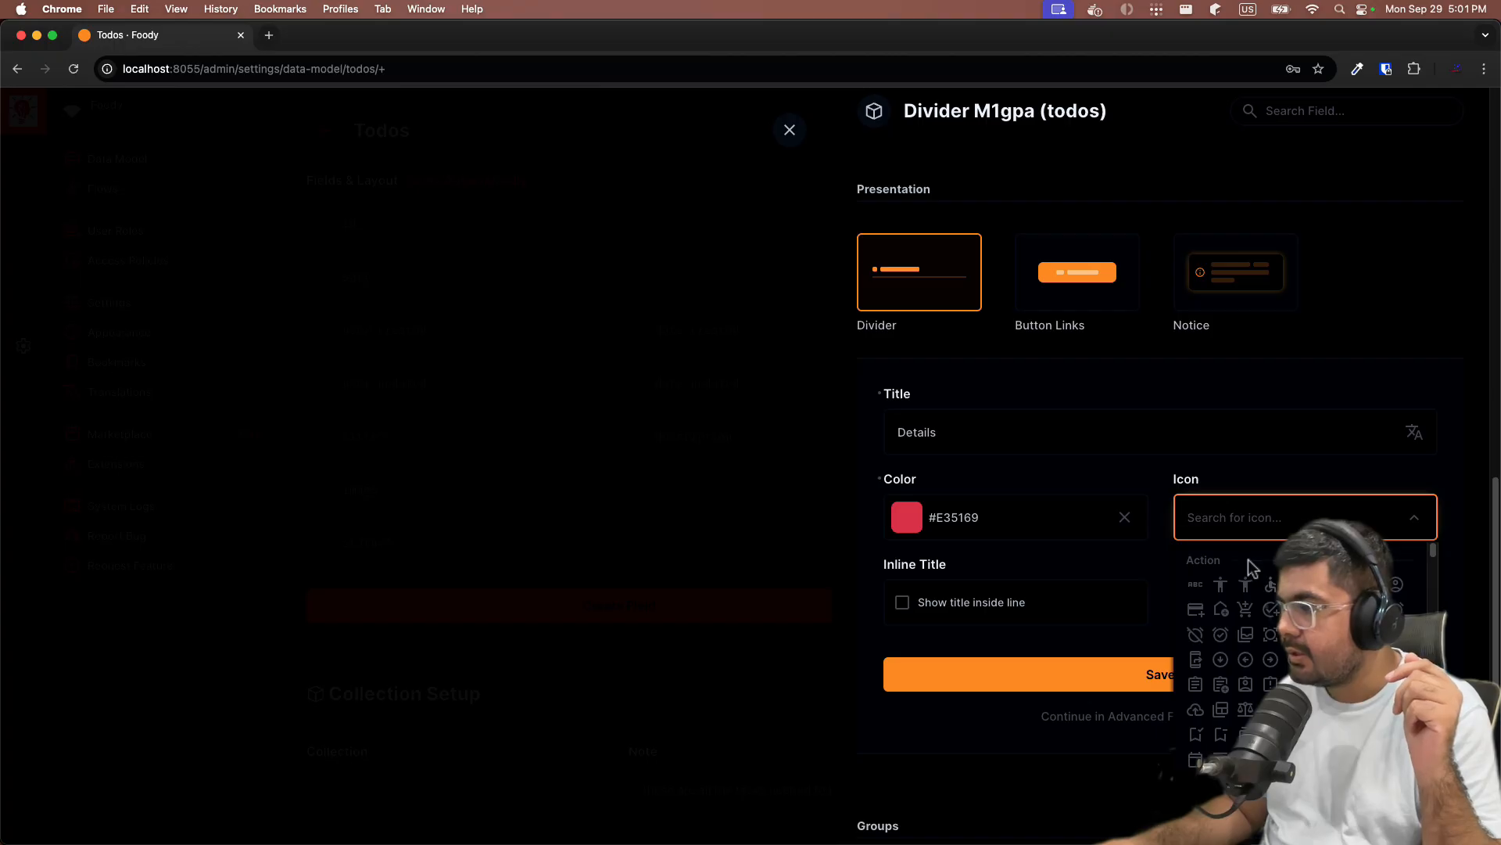
pyautogui.write('list')
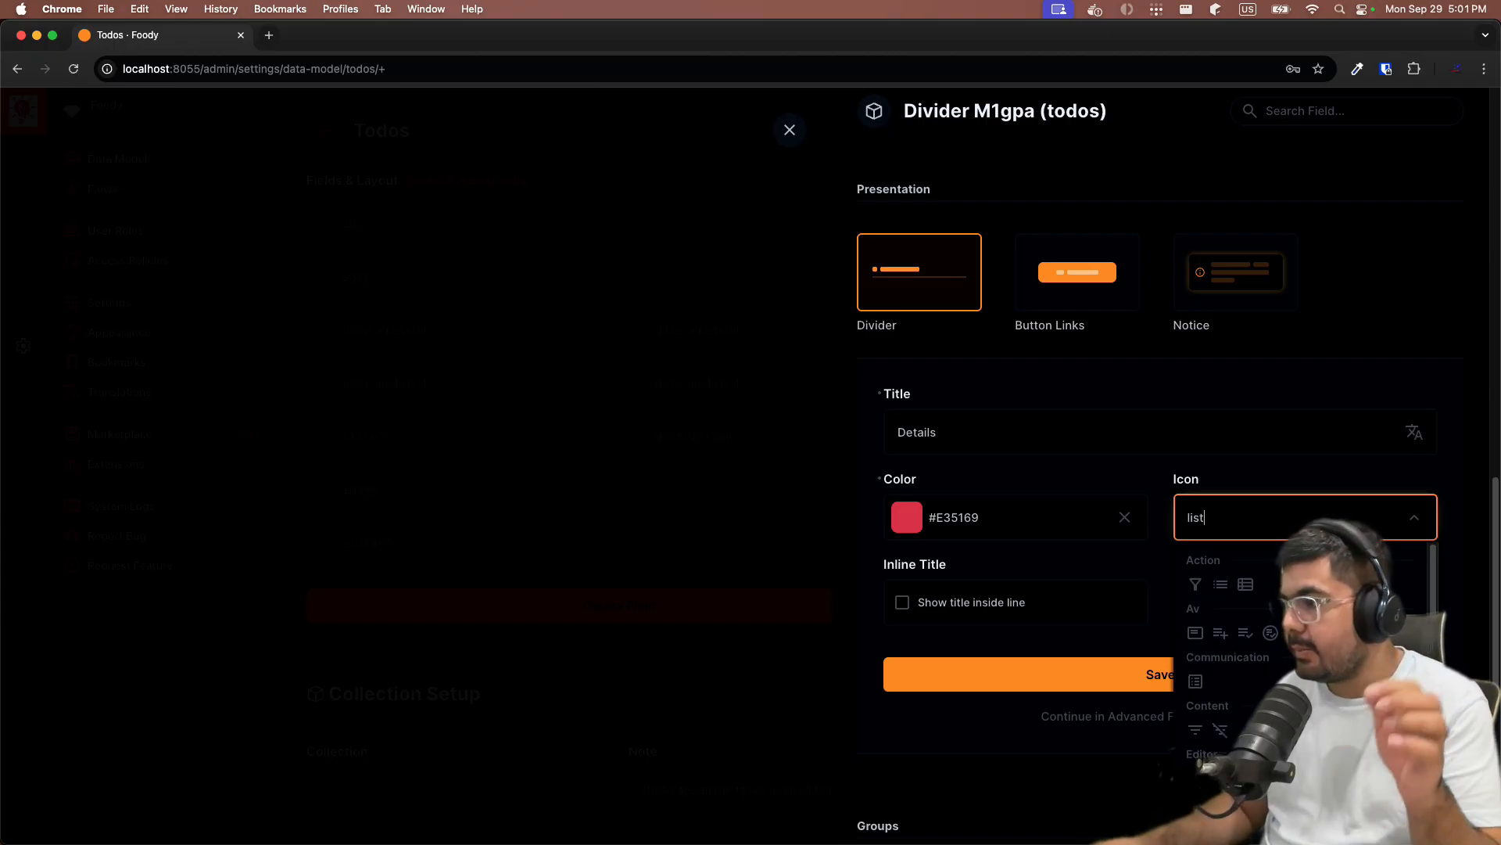
pyautogui.click(1249, 588)
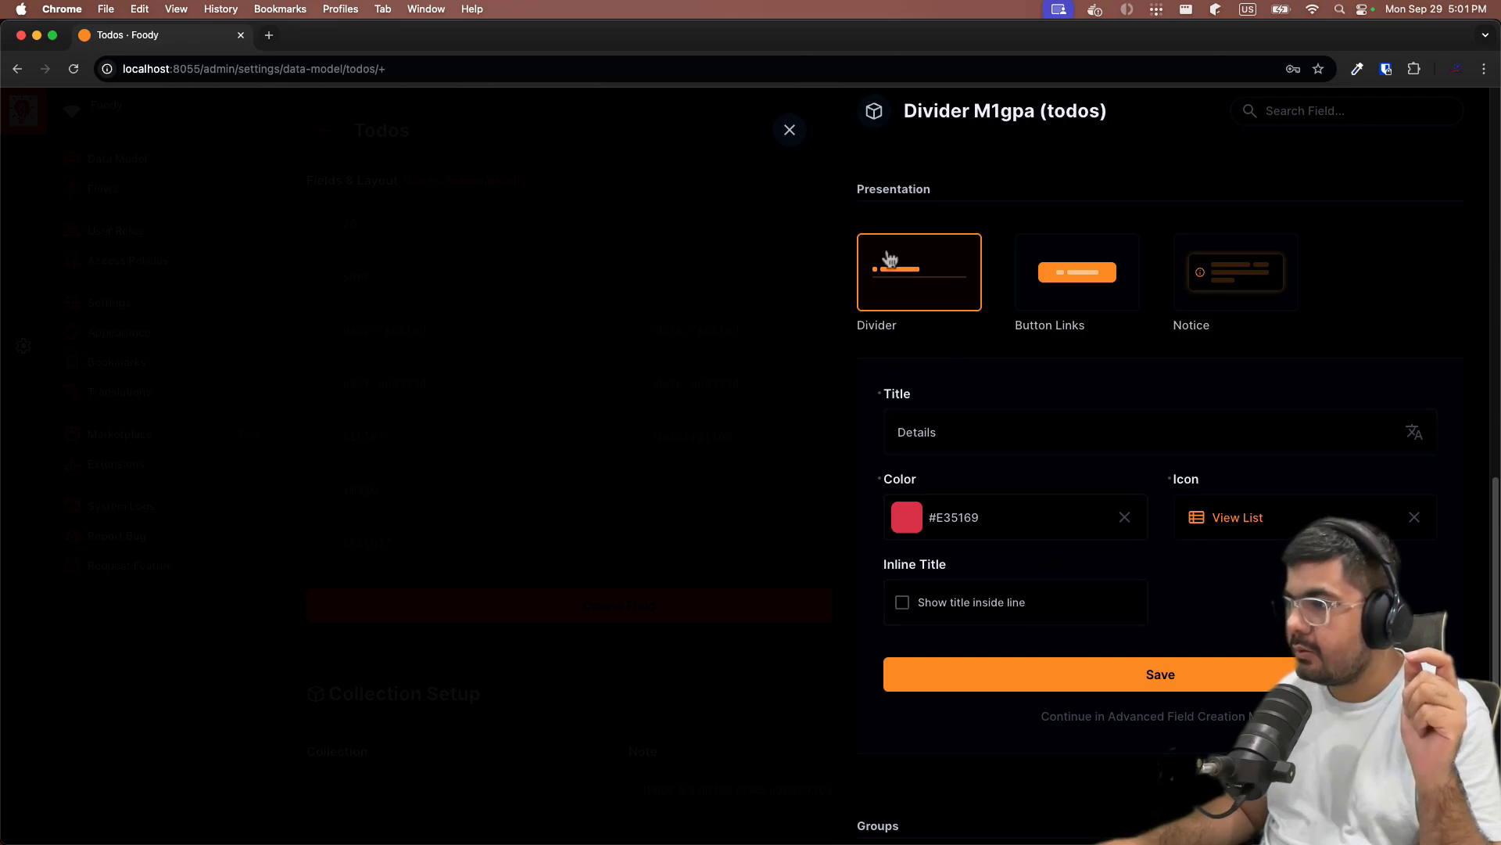
pyautogui.click(1130, 674)
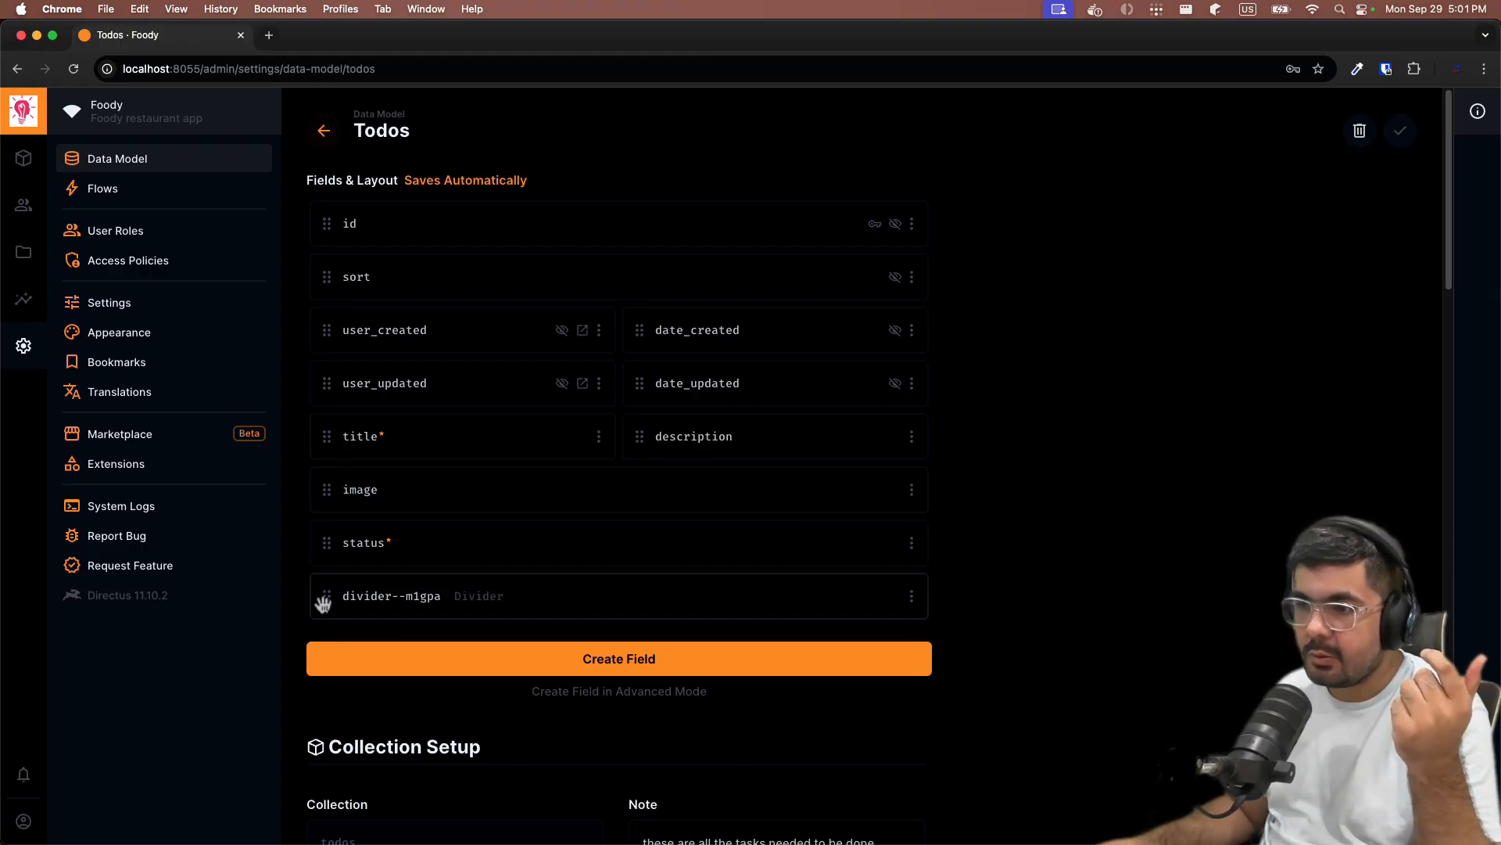
pyautogui.moveTo(326, 599); pyautogui.dragTo(329, 484)
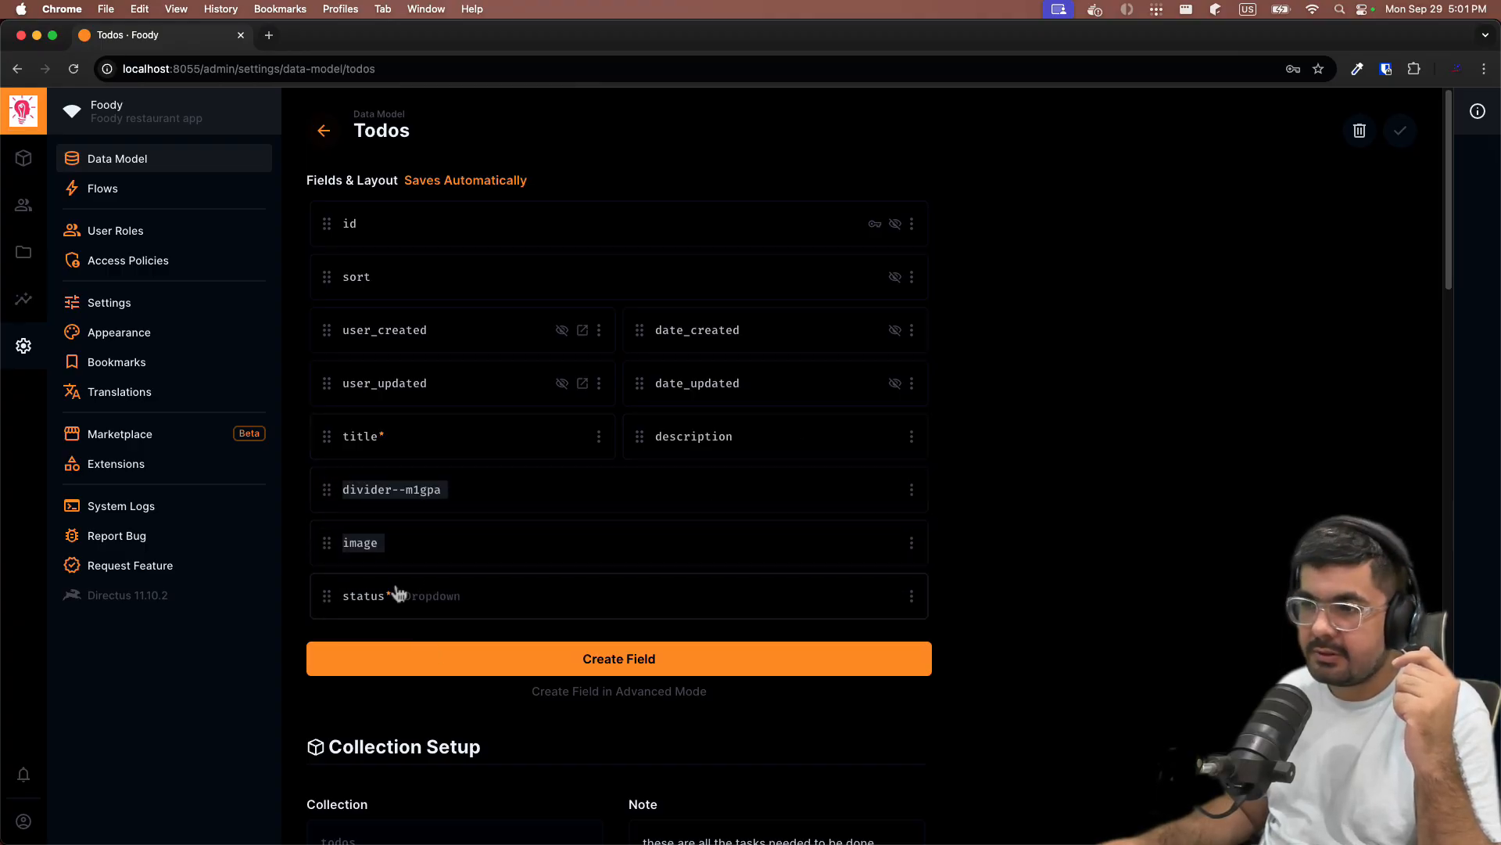
# Open a new Todos item form and check how the Details divider separates the fields.
pyautogui.click(23, 158)
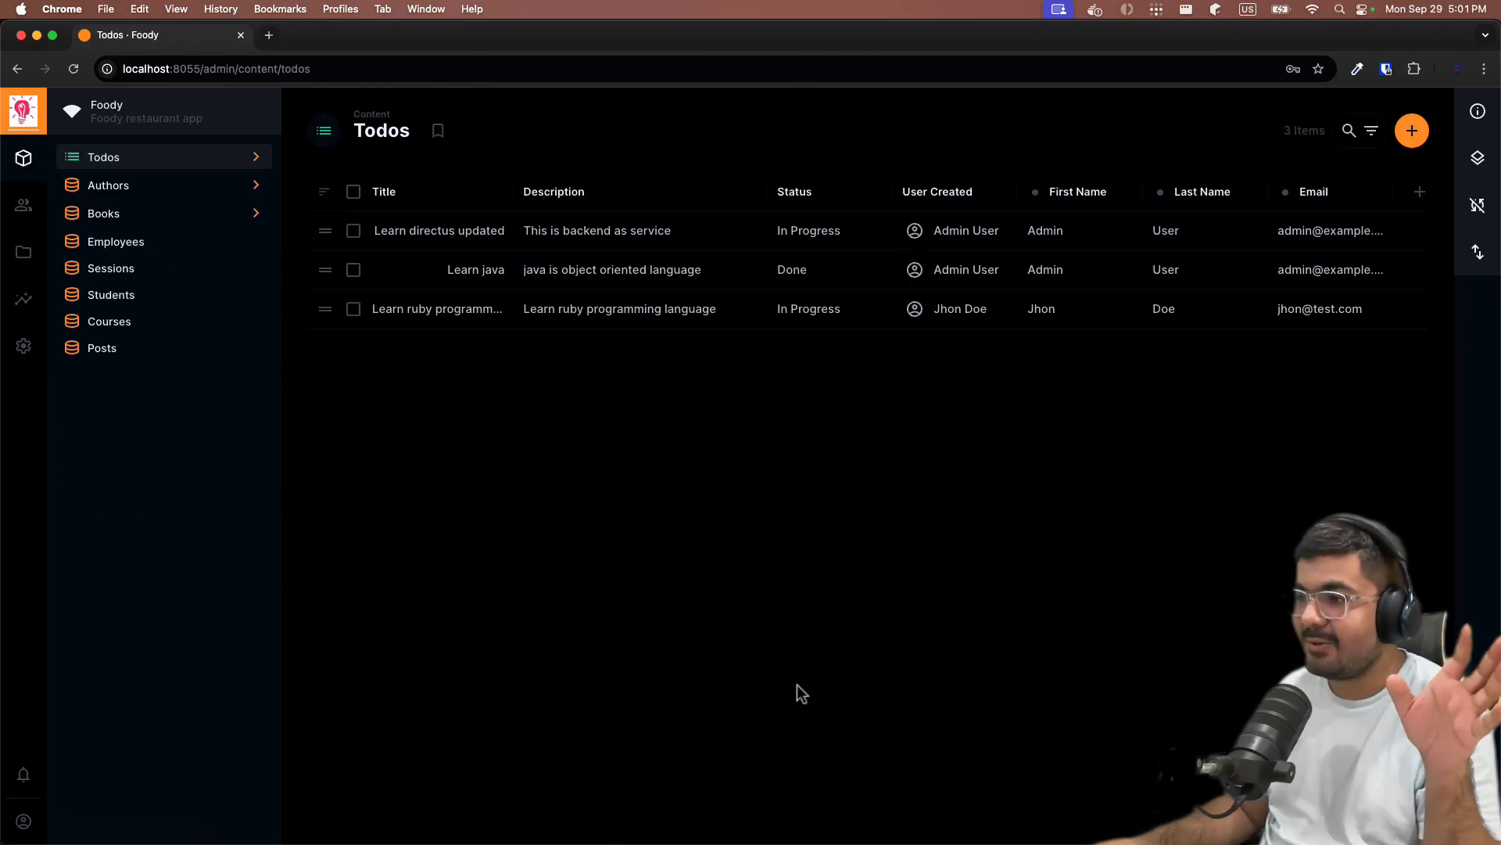
pyautogui.click(1412, 131)
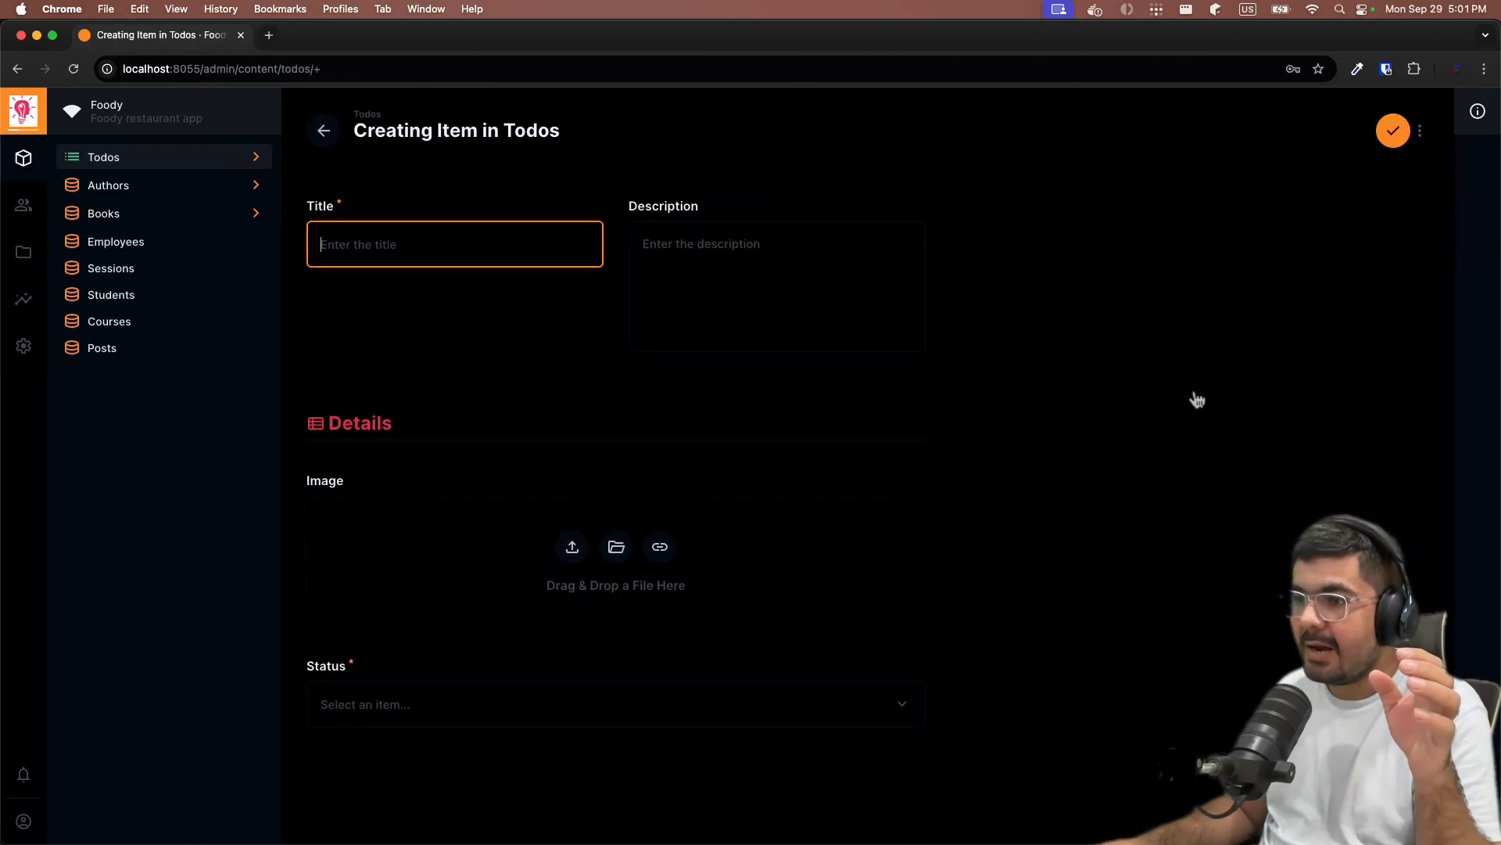
pyautogui.click(715, 267)
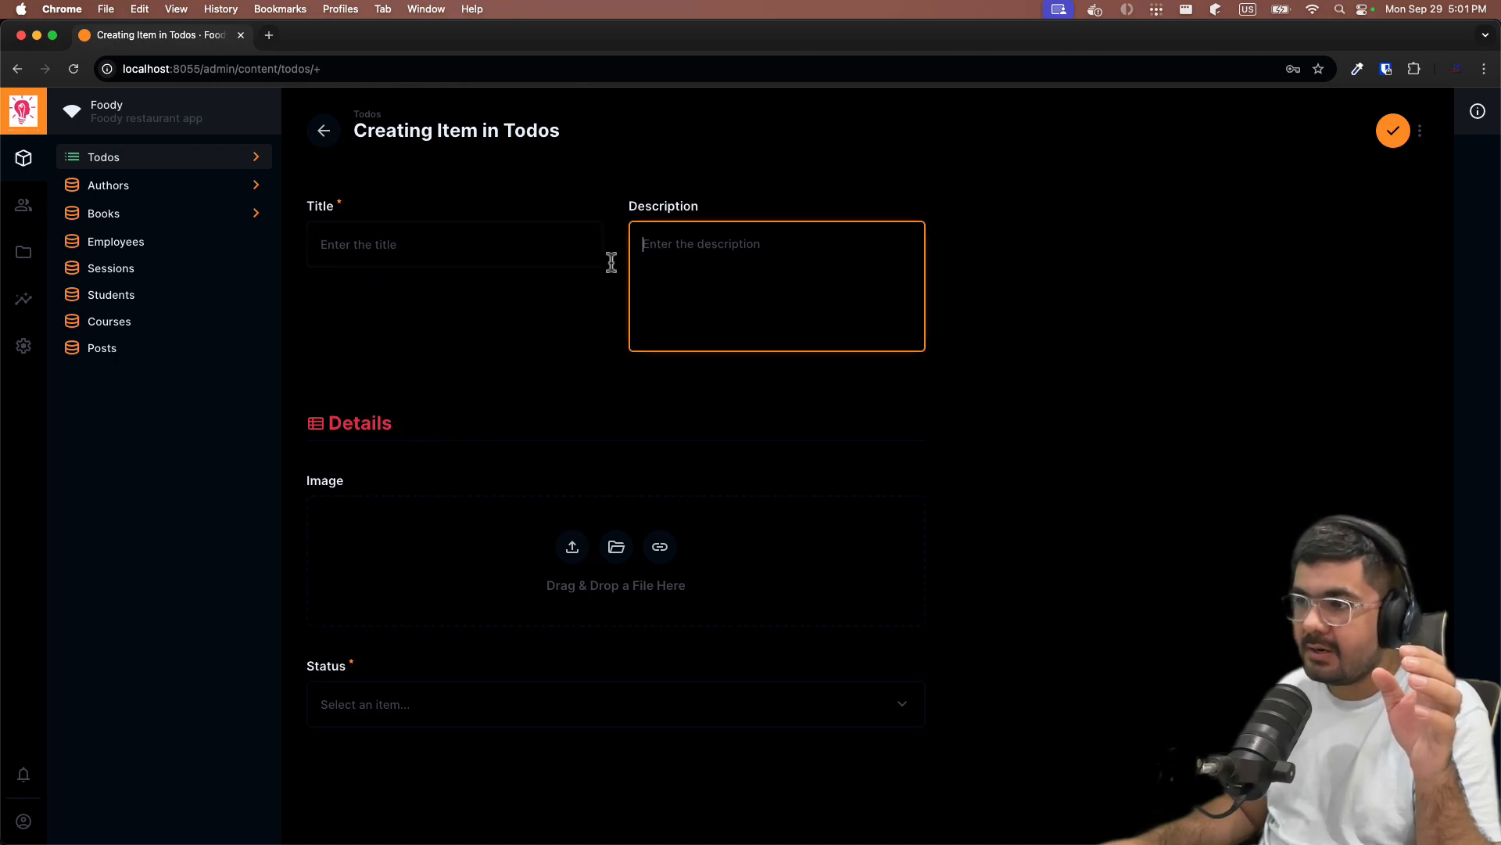
pyautogui.click(451, 427)
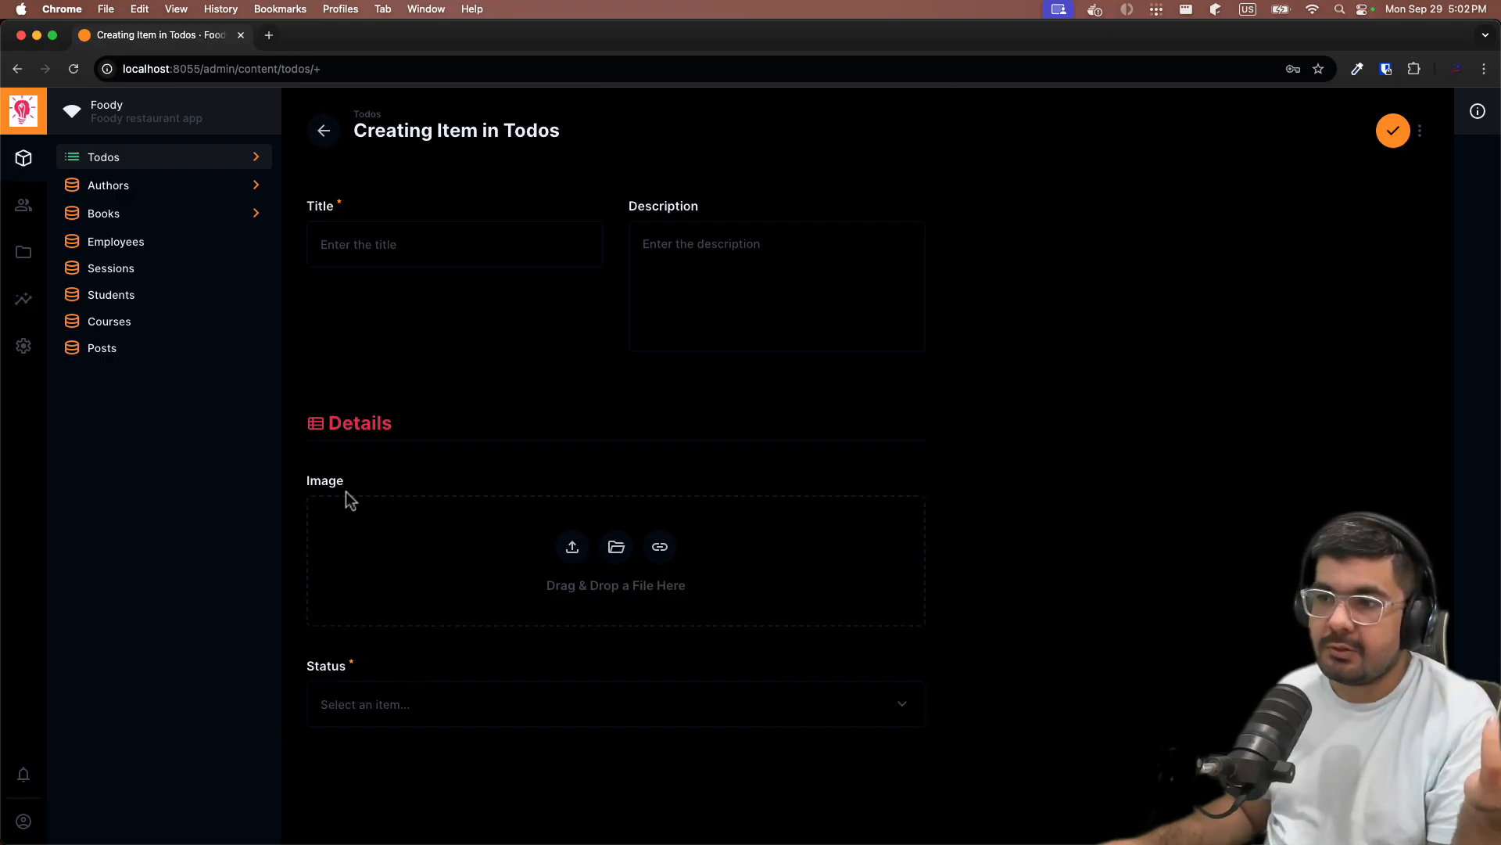
pyautogui.moveTo(329, 434); pyautogui.dragTo(382, 426)
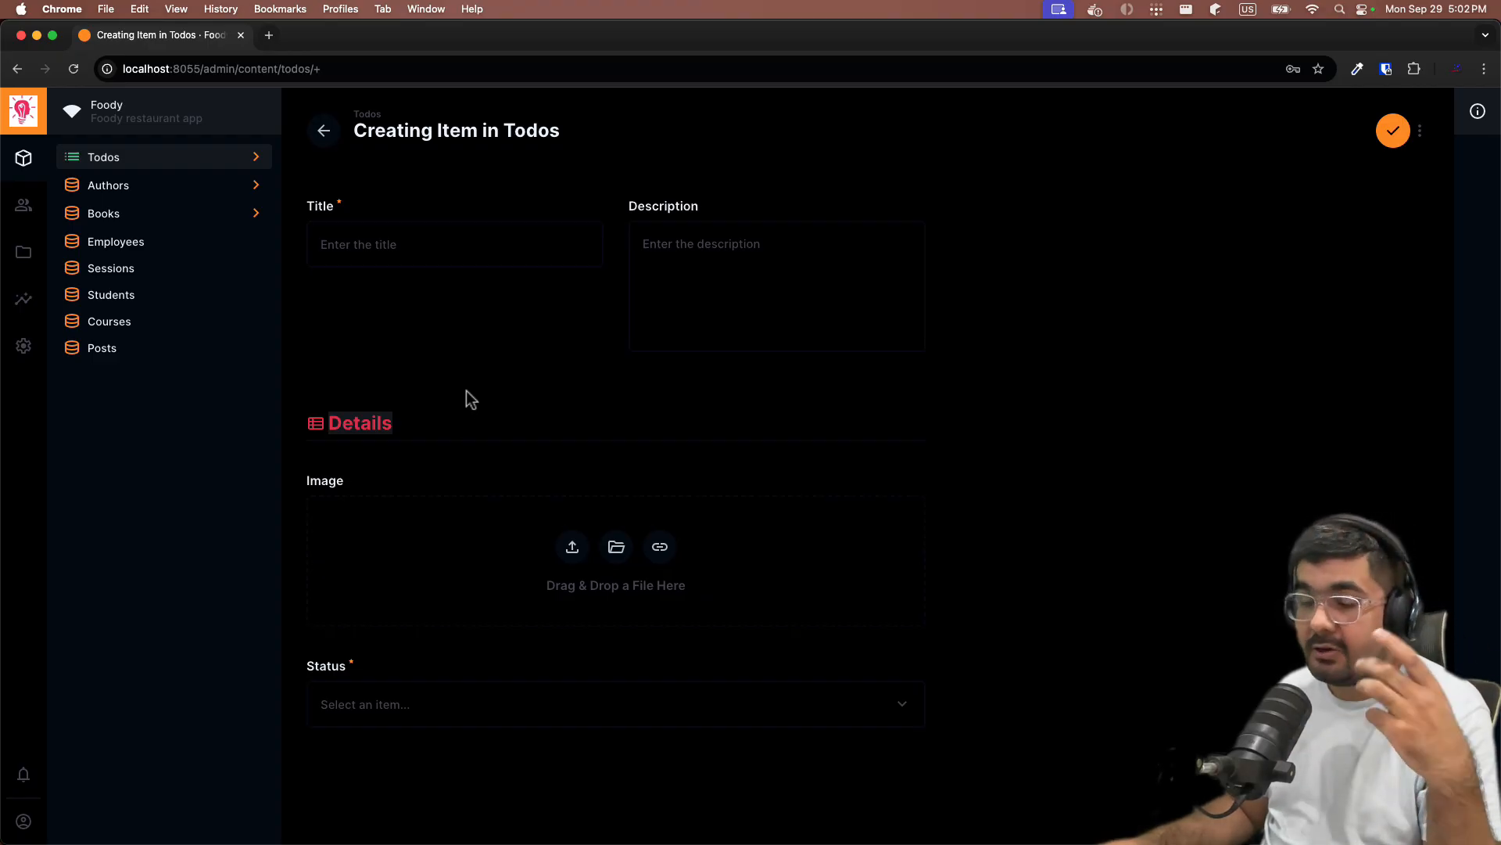
pyautogui.click(429, 458)
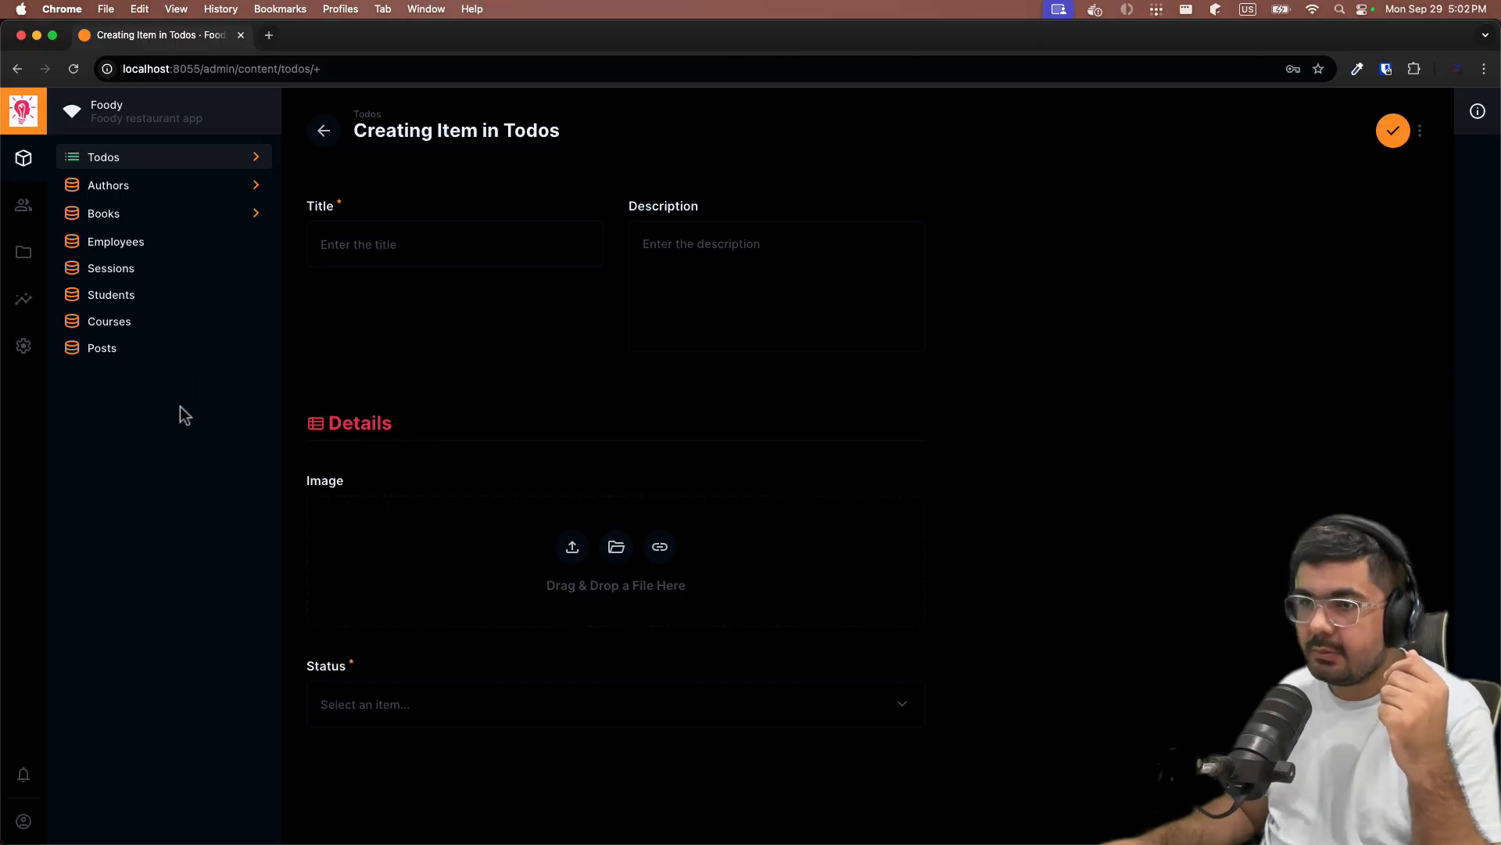
# Delete the divider field from the todos collection's data model.
pyautogui.click(24, 346)
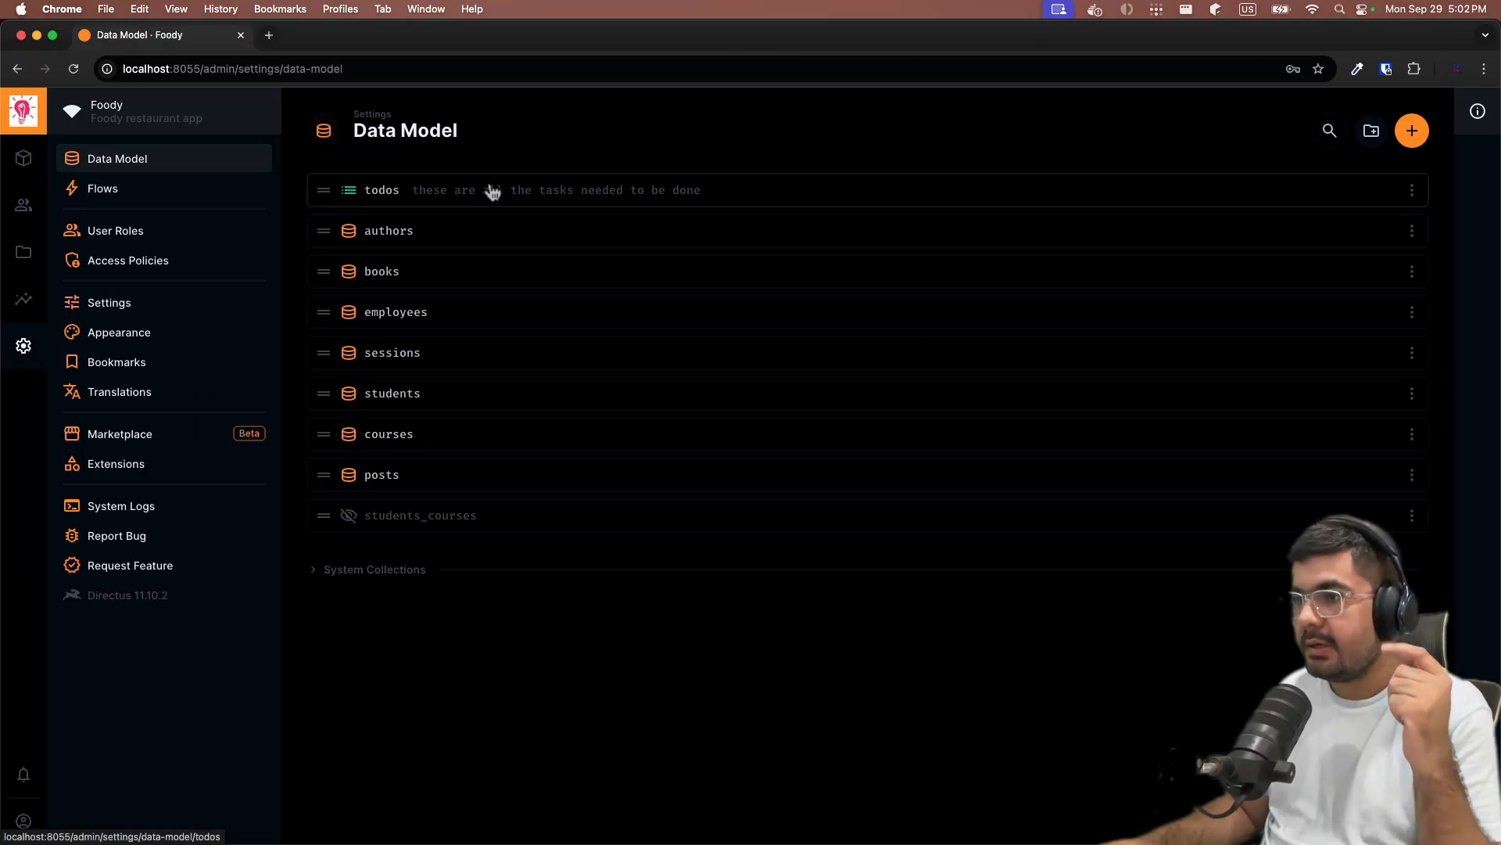
pyautogui.click(372, 202)
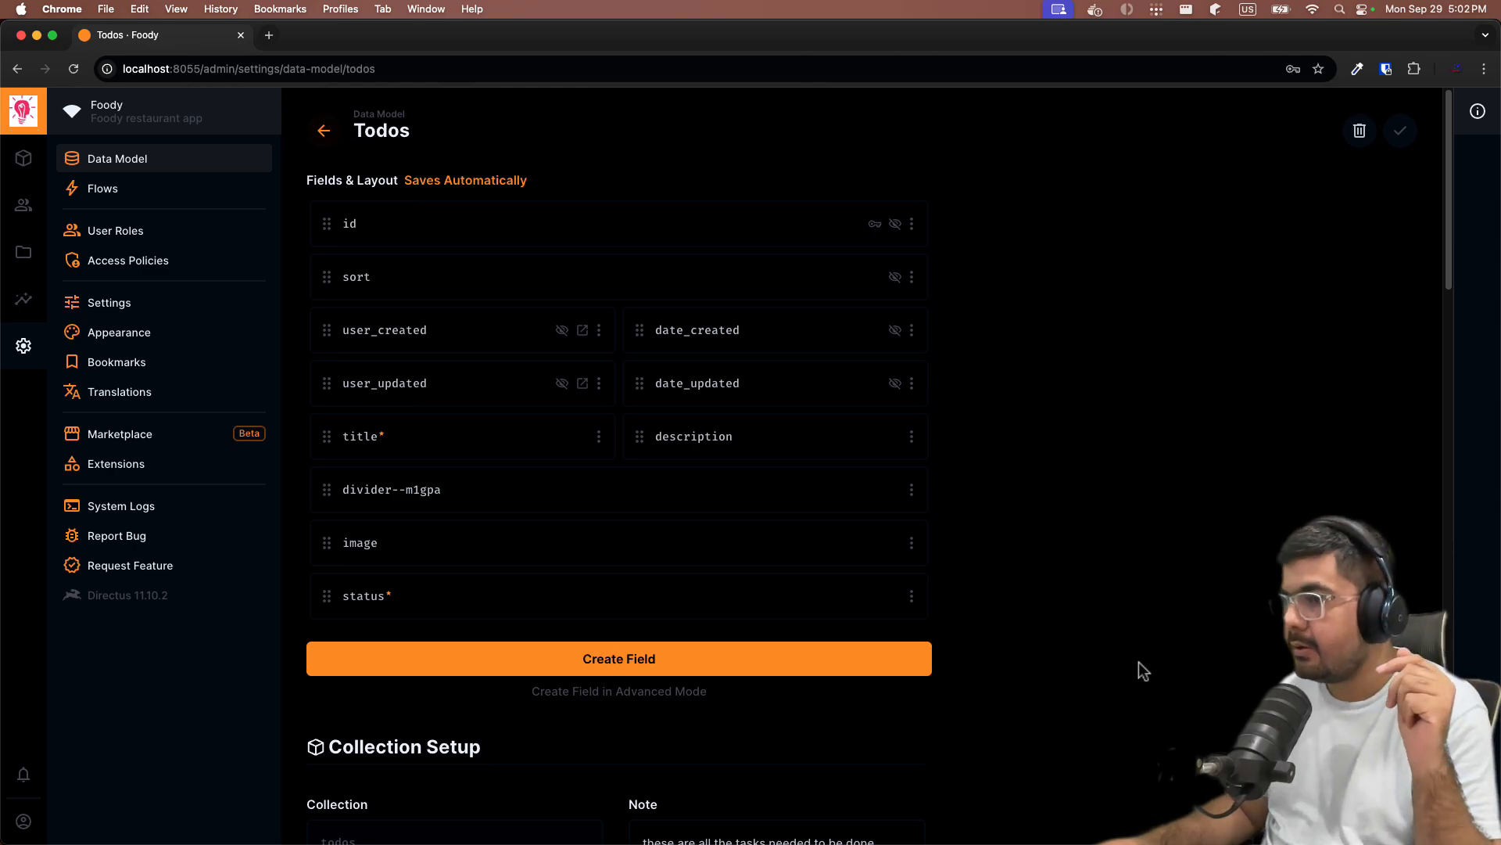
pyautogui.click(911, 490)
pyautogui.click(772, 713)
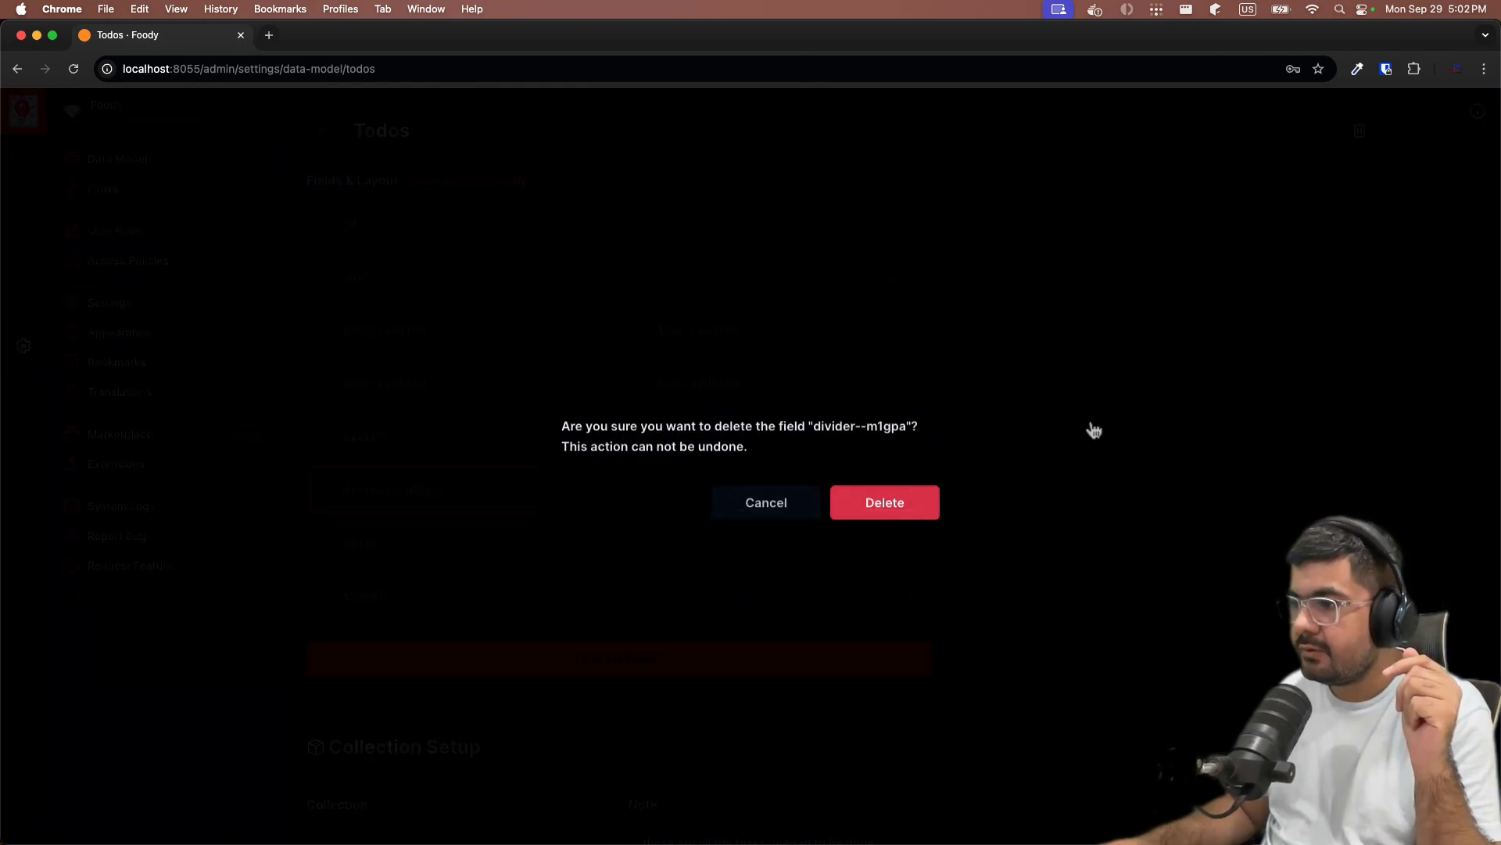
pyautogui.click(913, 503)
# Add an Accordion group field with its default settings to the todos collection.
pyautogui.click(717, 620)
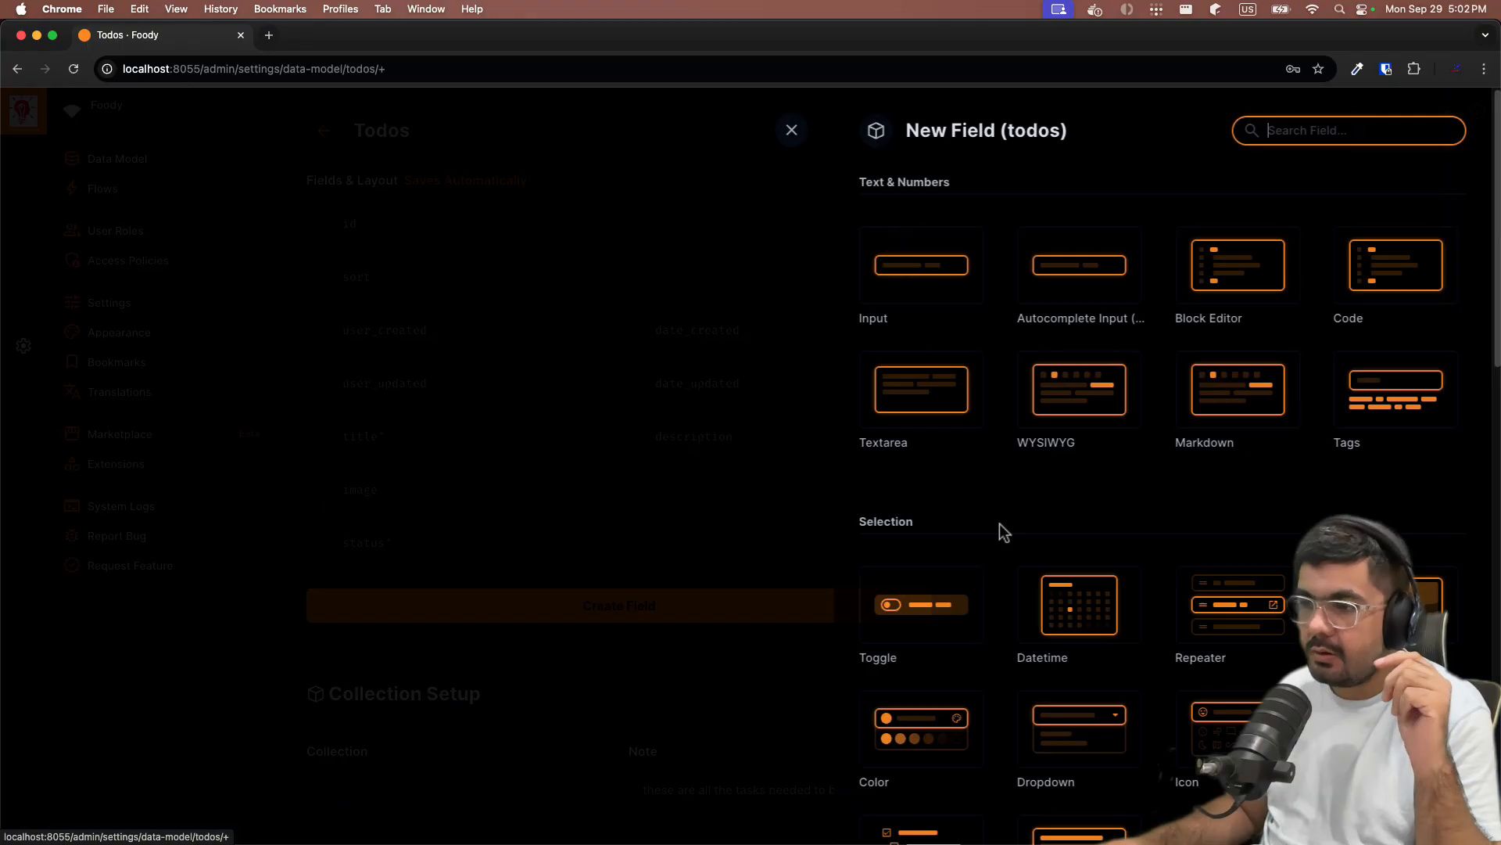
pyautogui.scroll(-15, 1132, 493)
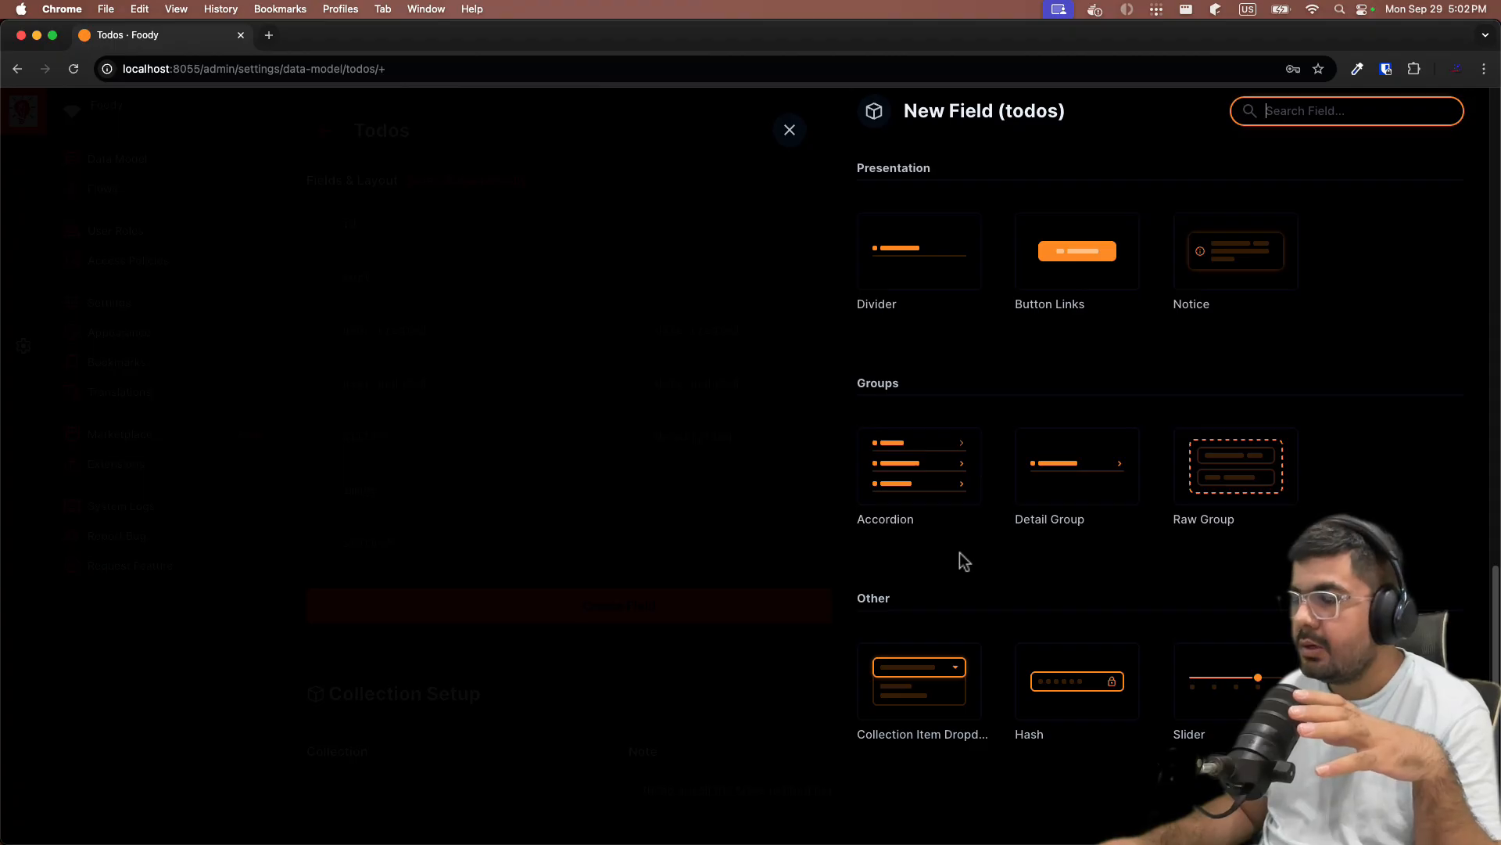
pyautogui.click(891, 478)
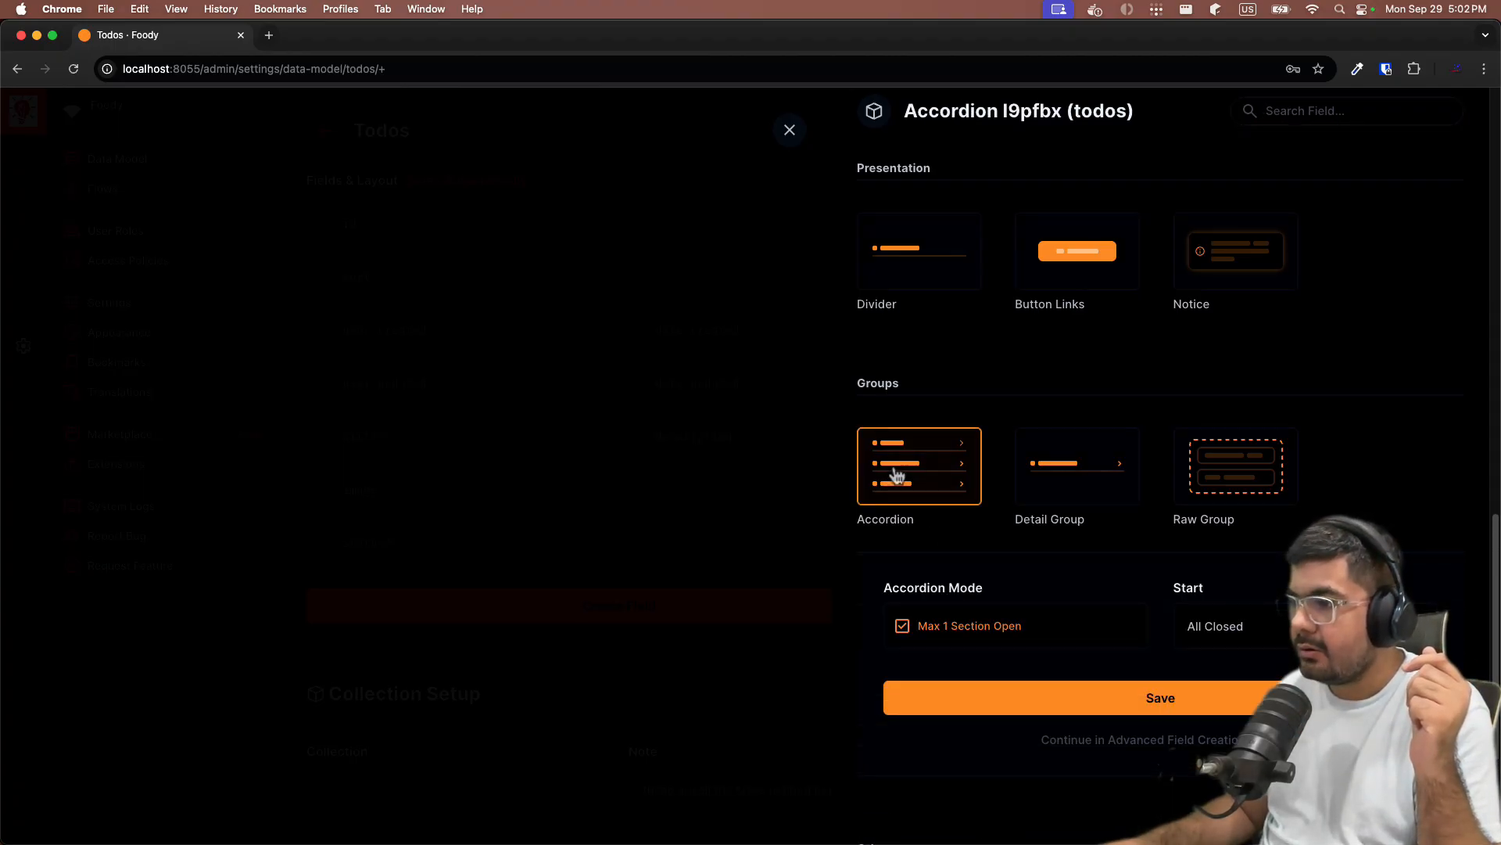
pyautogui.scroll(-2, 1062, 671)
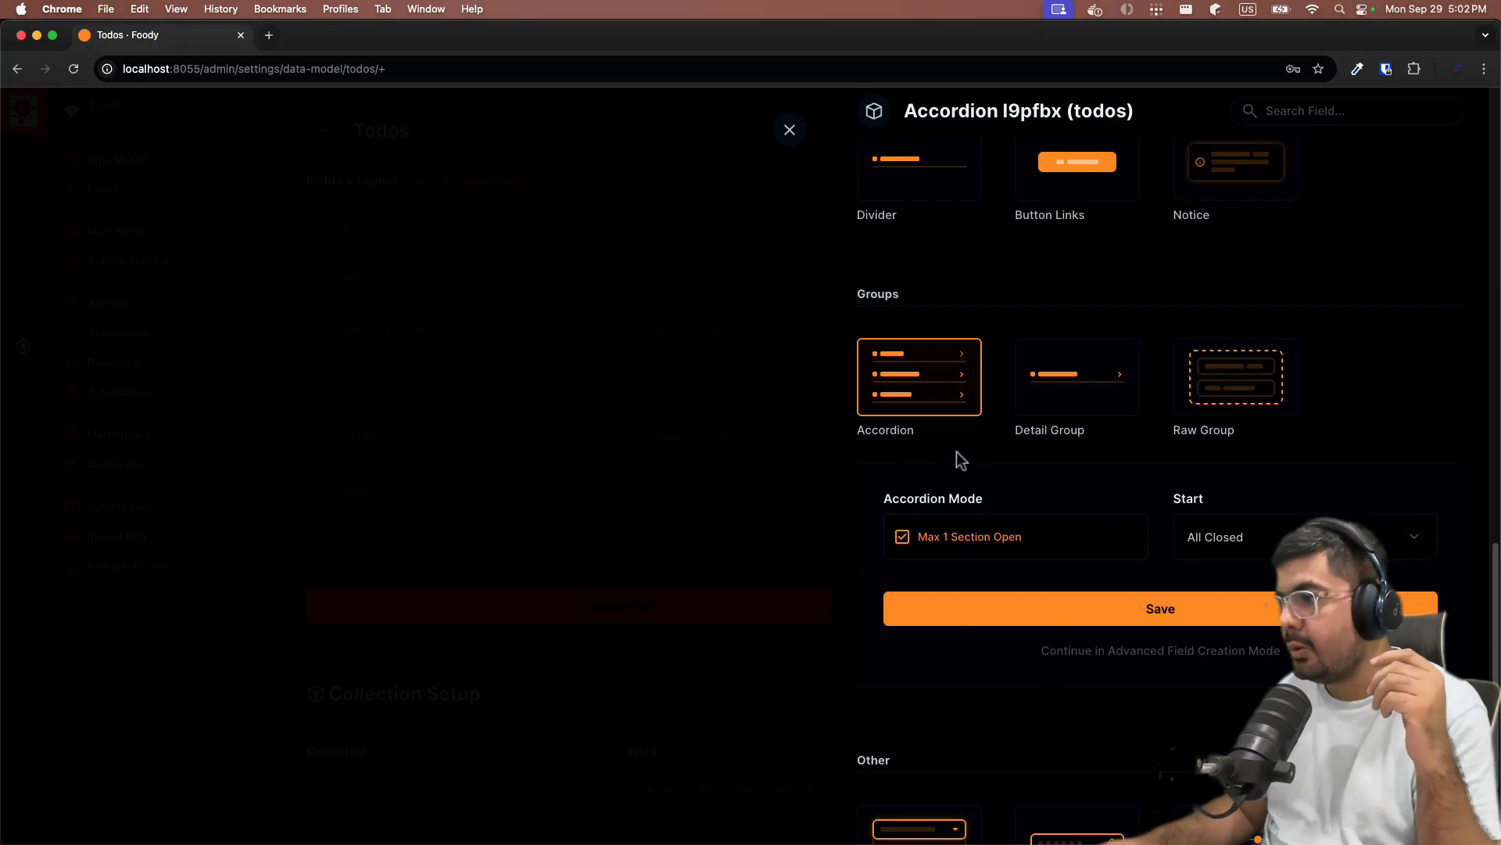
pyautogui.click(1042, 621)
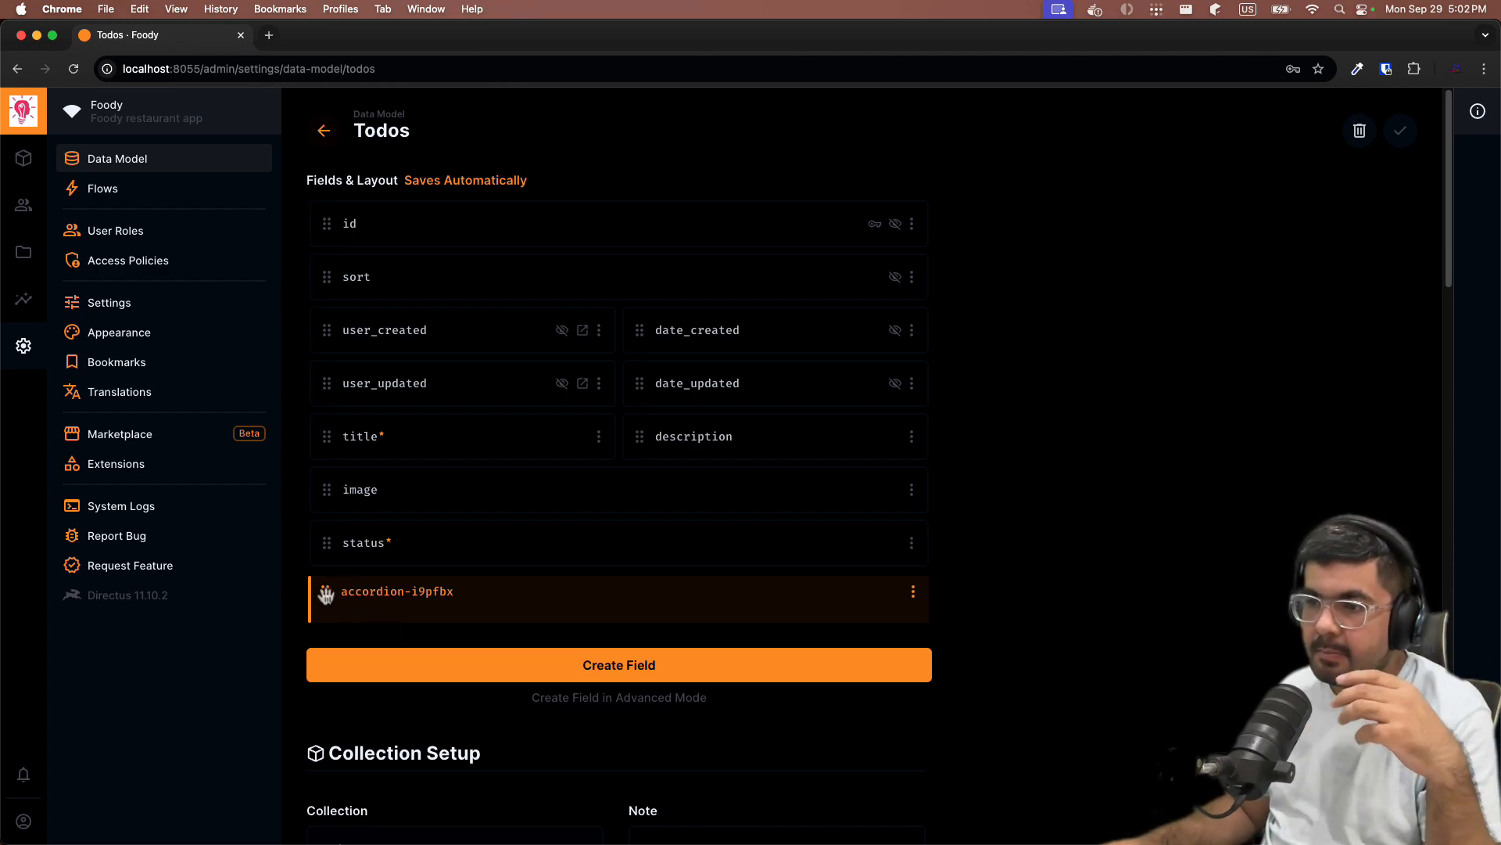
# Move the accordion group directly below title and description, and nest status and image inside it with status first.
pyautogui.moveTo(326, 595); pyautogui.dragTo(329, 484)
pyautogui.moveTo(327, 549); pyautogui.dragTo(349, 514)
pyautogui.moveTo(334, 602); pyautogui.dragTo(352, 559)
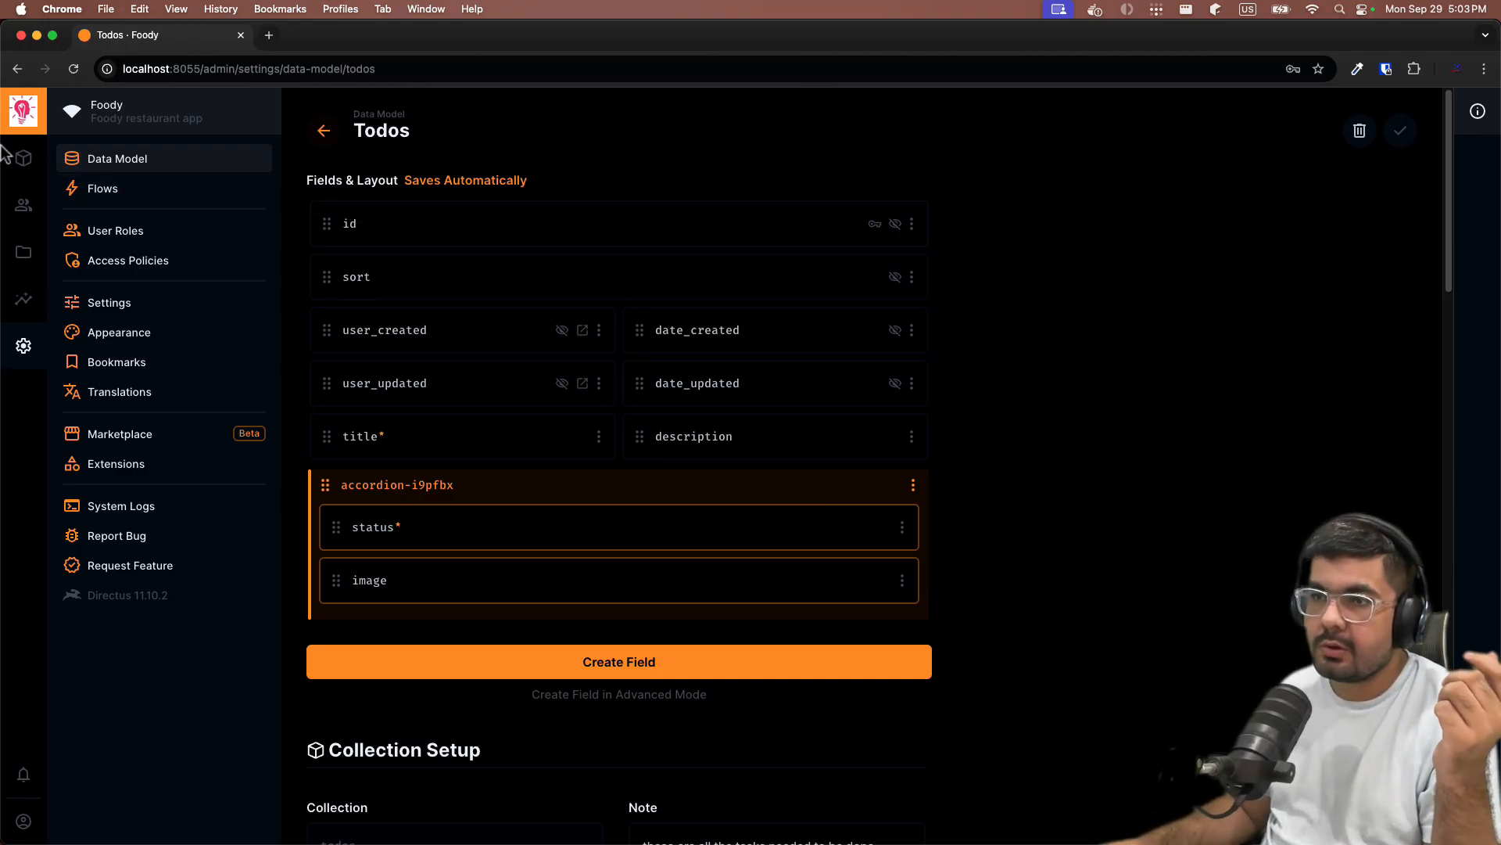
# Open a new Todos item form and check how the accordion's Status and Image sections expand and collapse.
pyautogui.click(22, 157)
pyautogui.click(1412, 139)
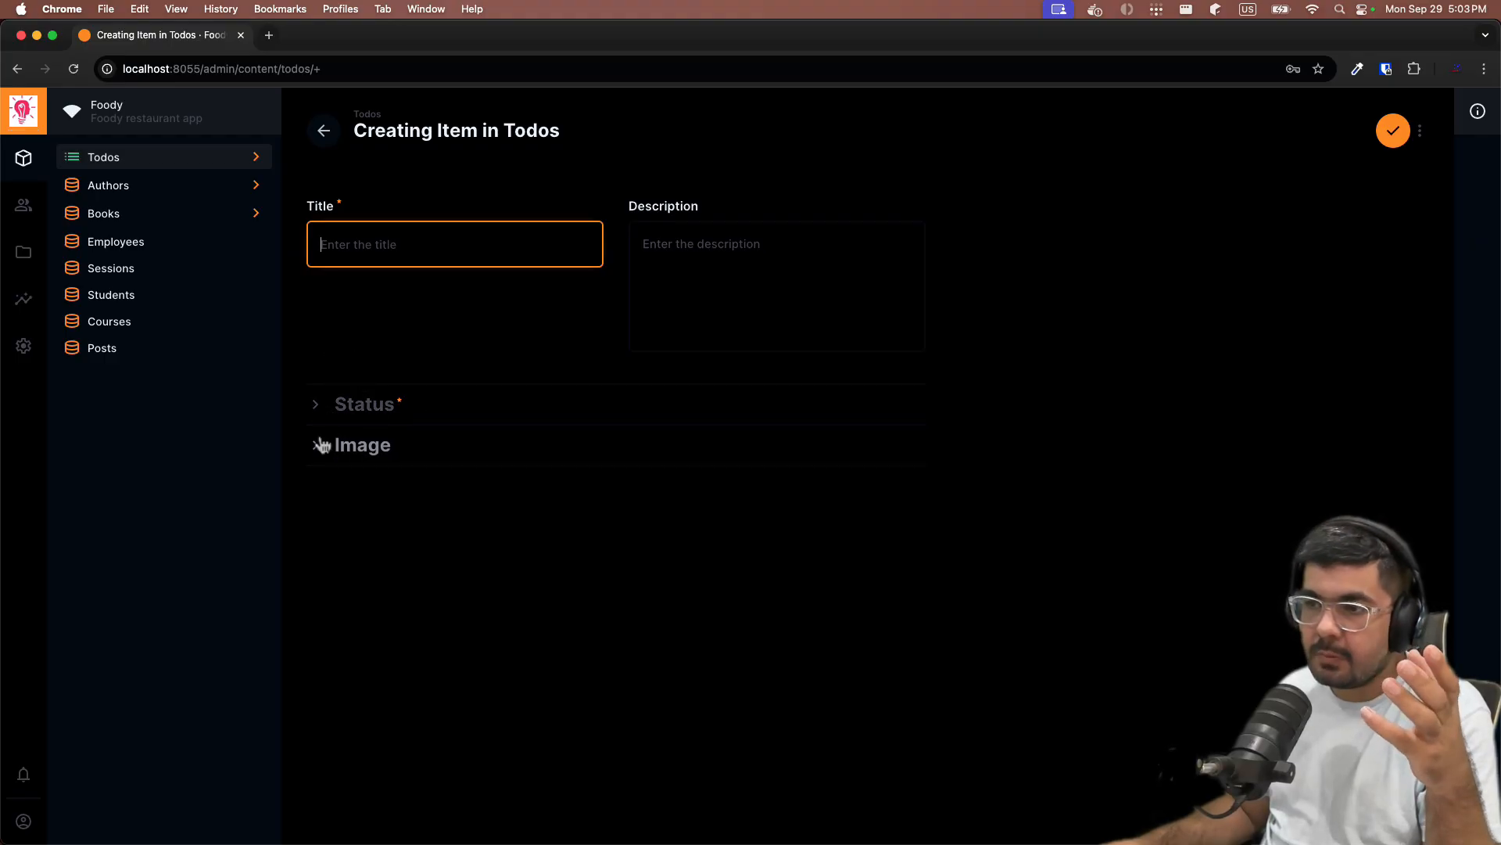
pyautogui.click(322, 413)
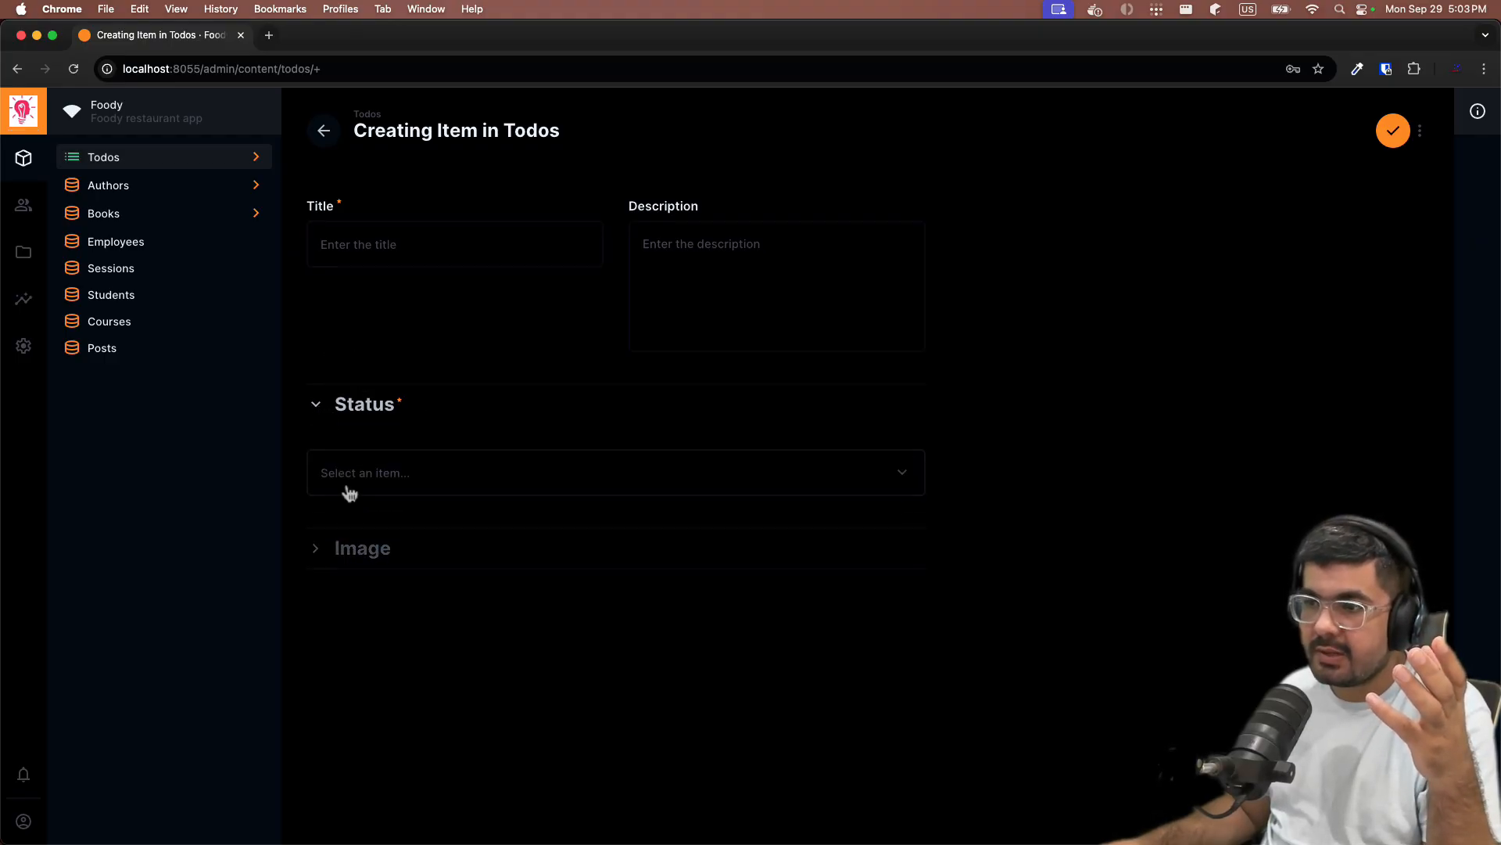
pyautogui.click(317, 552)
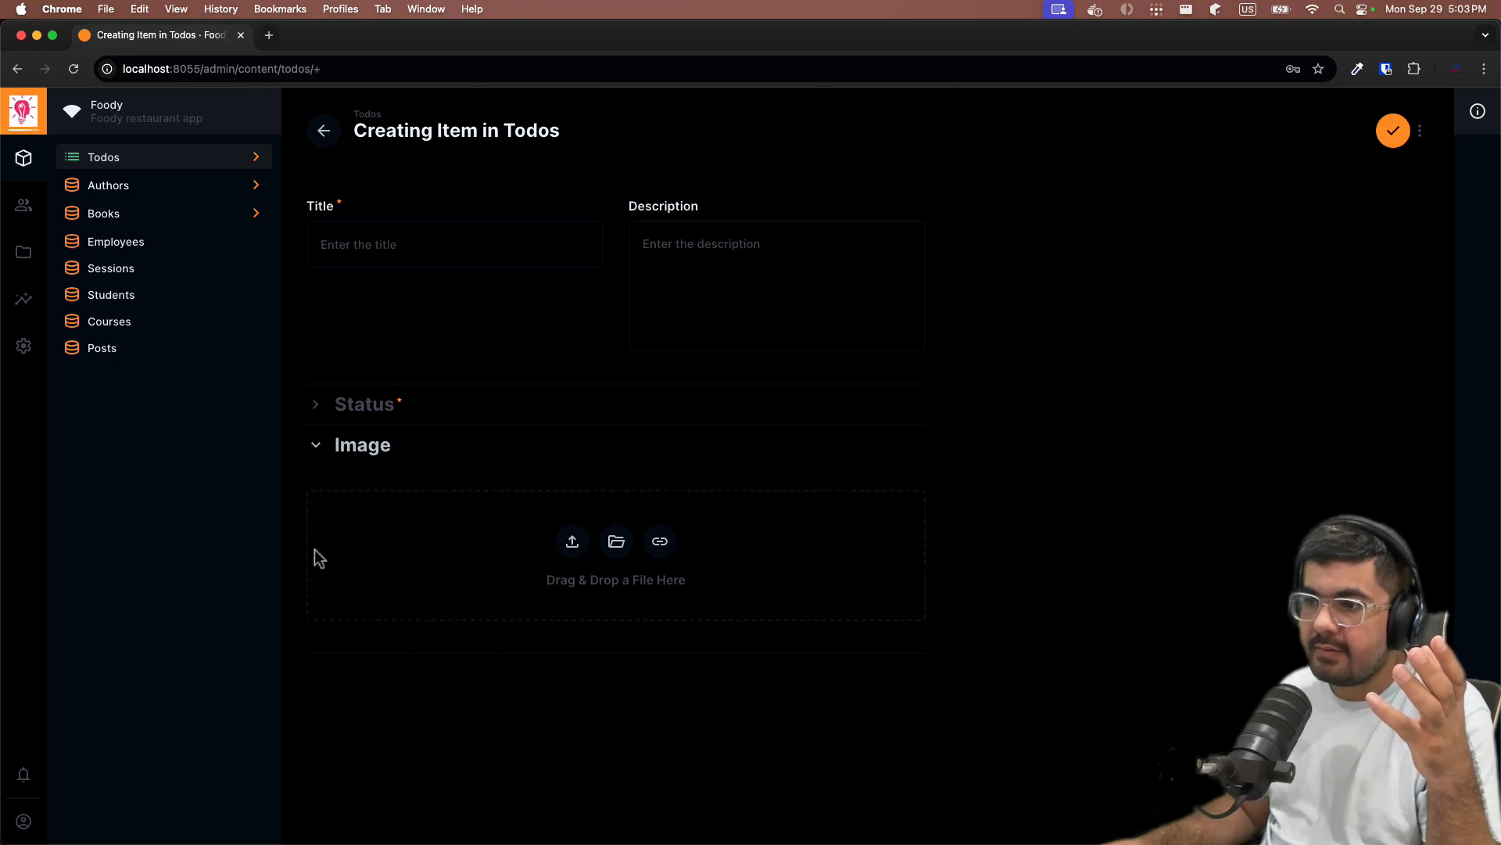
pyautogui.click(317, 448)
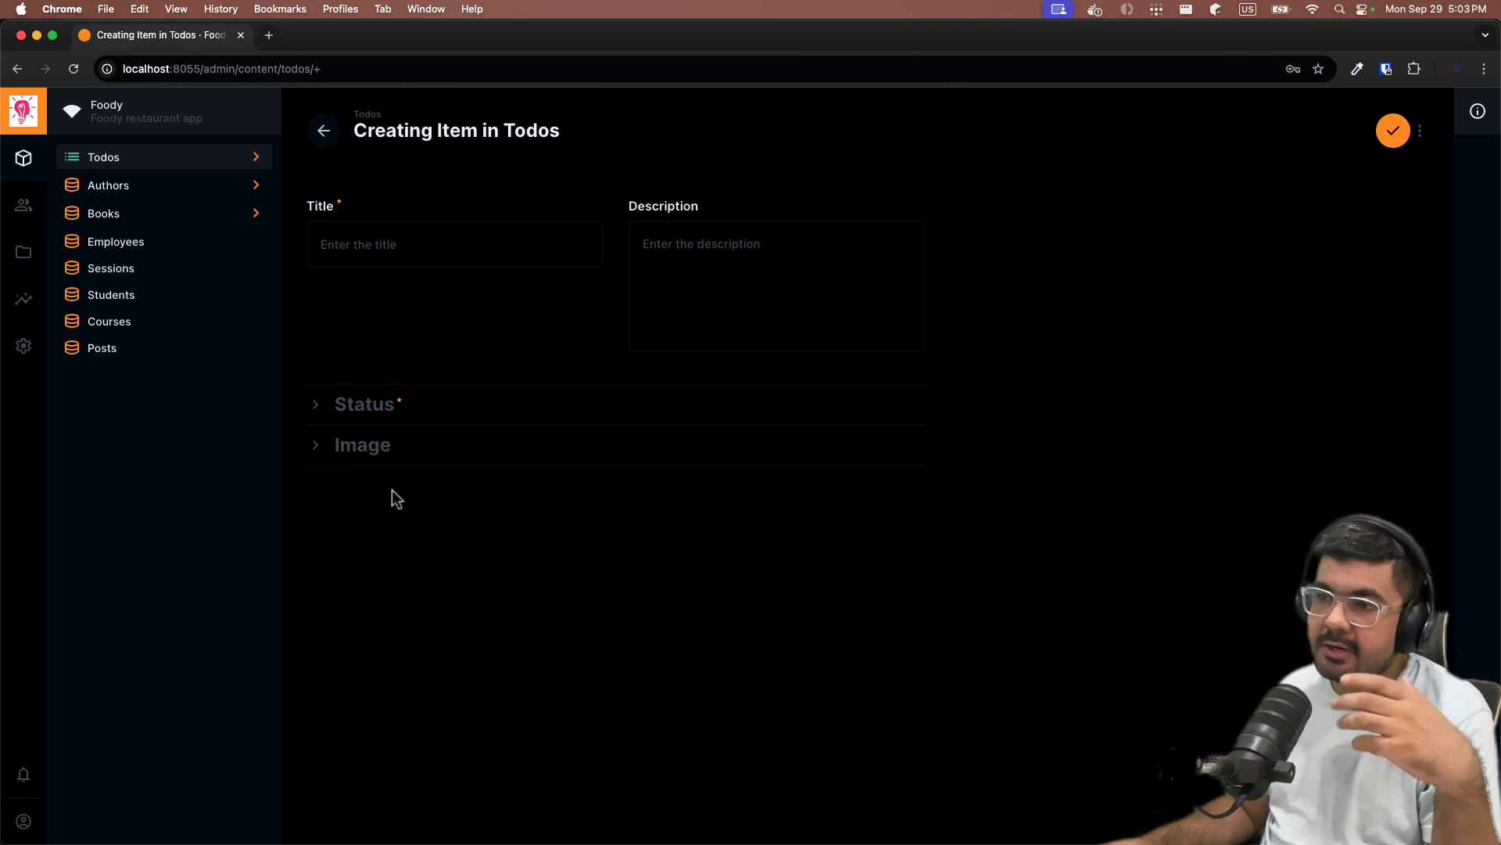
pyautogui.click(321, 413)
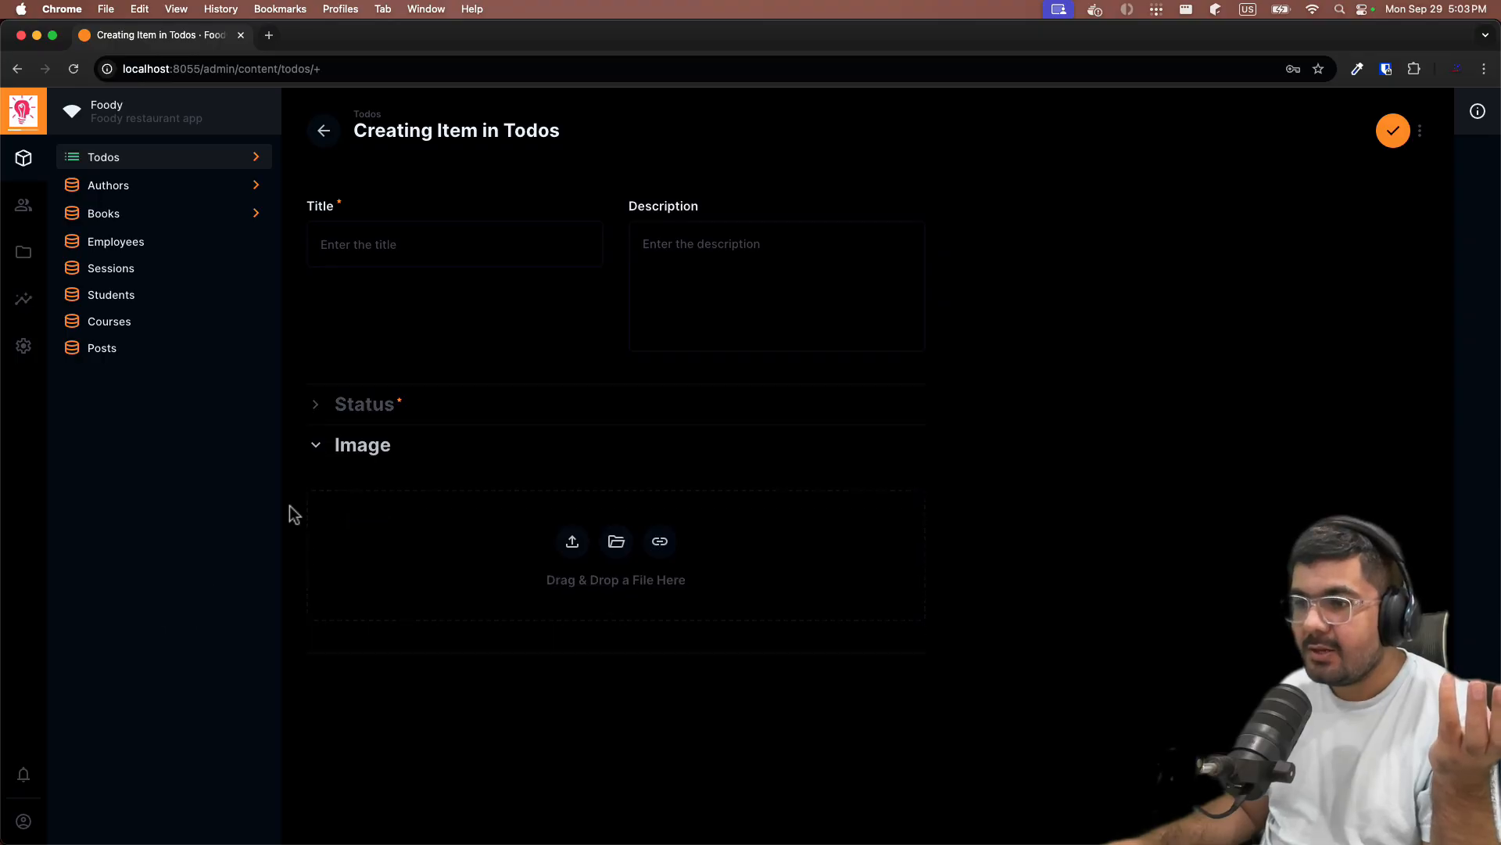
# Collapse the accordion's Image section, and reopen a new Todos item form to check which sections start open.
pyautogui.click(318, 454)
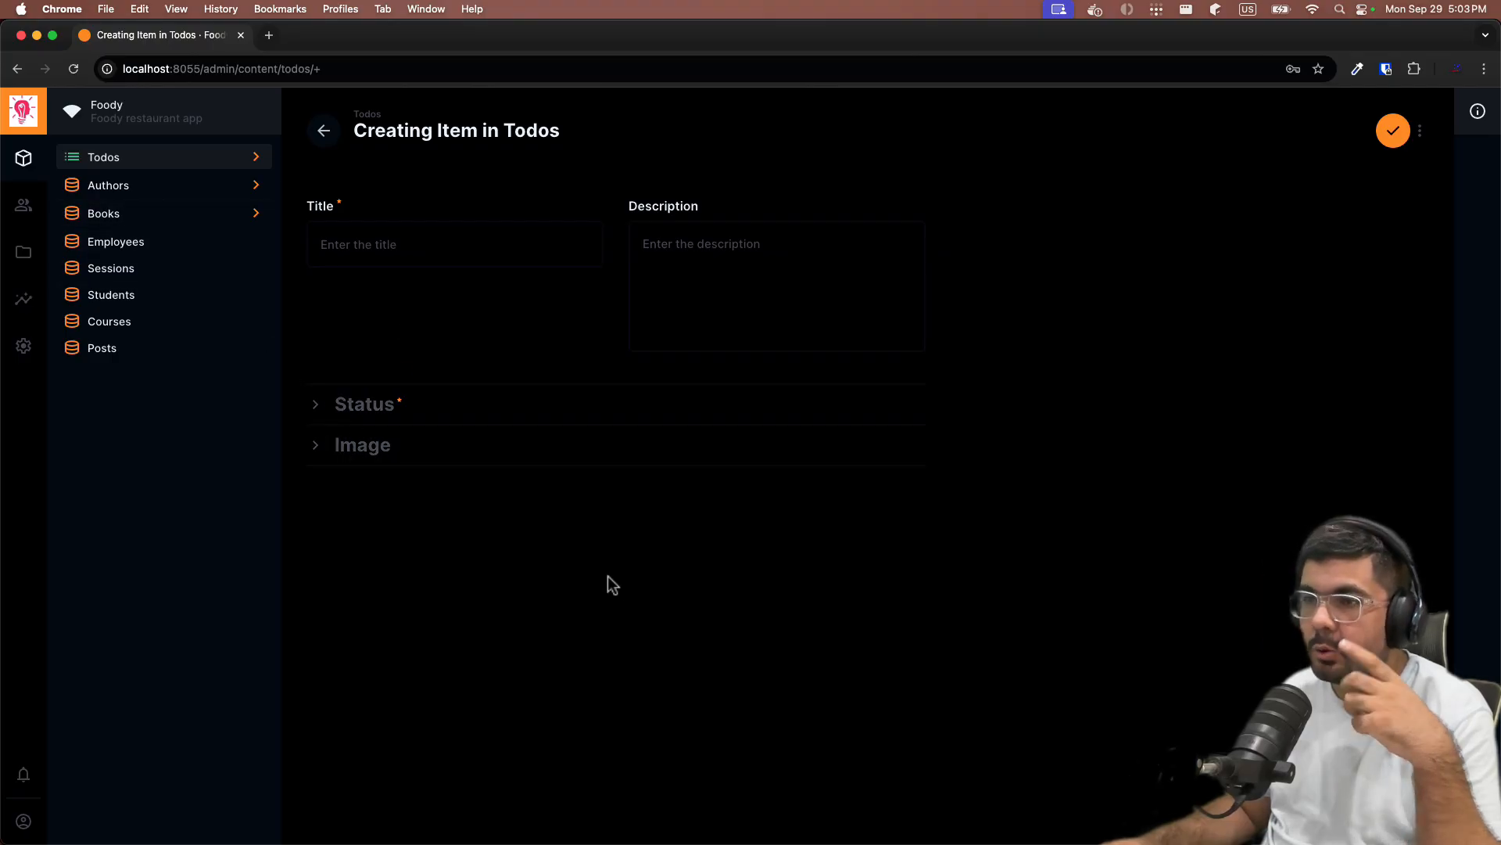
pyautogui.click(111, 249)
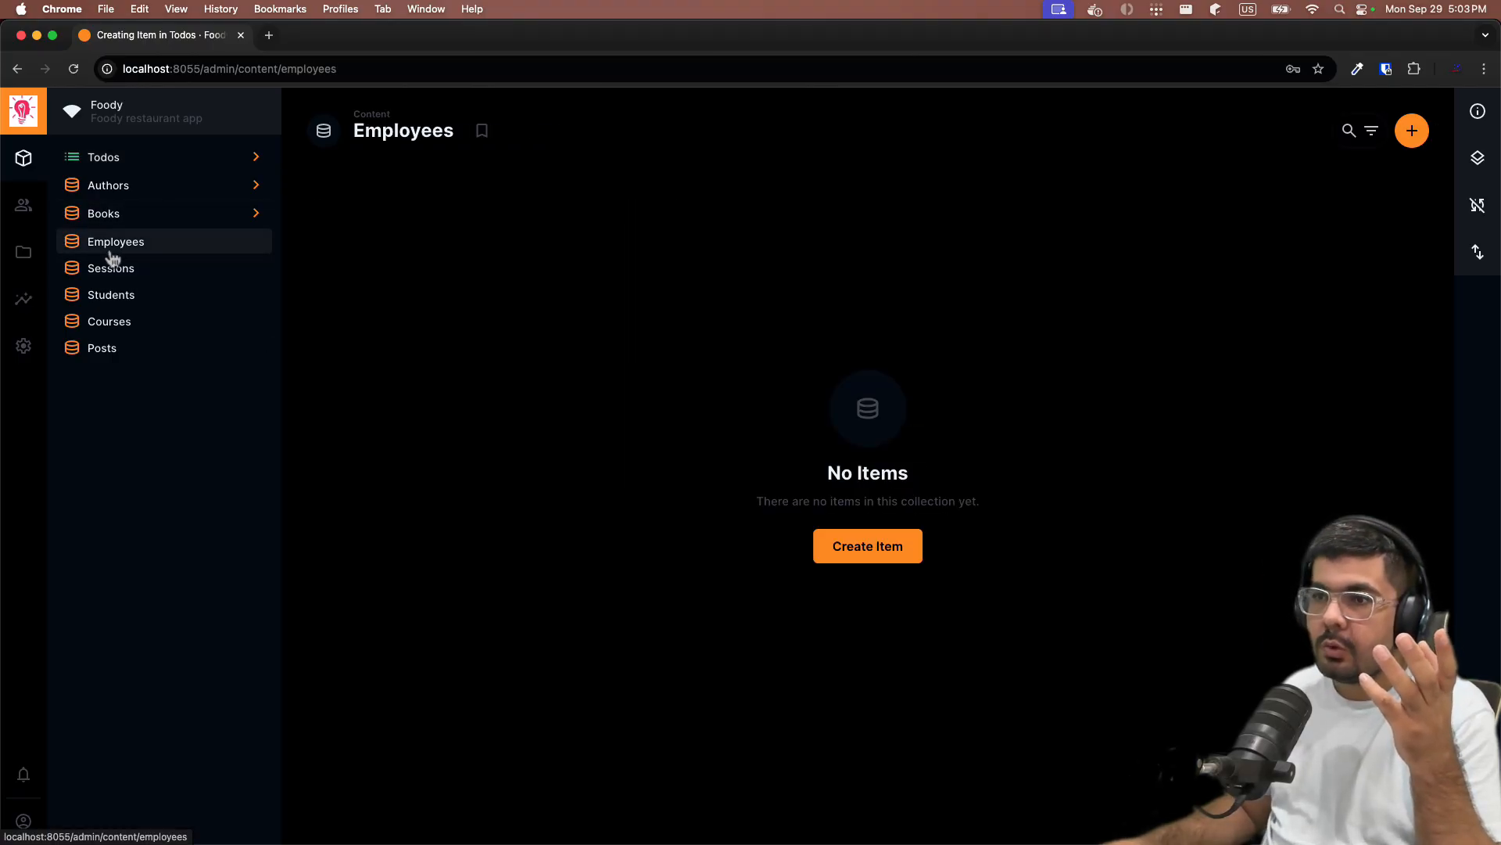
pyautogui.click(92, 157)
pyautogui.click(1412, 130)
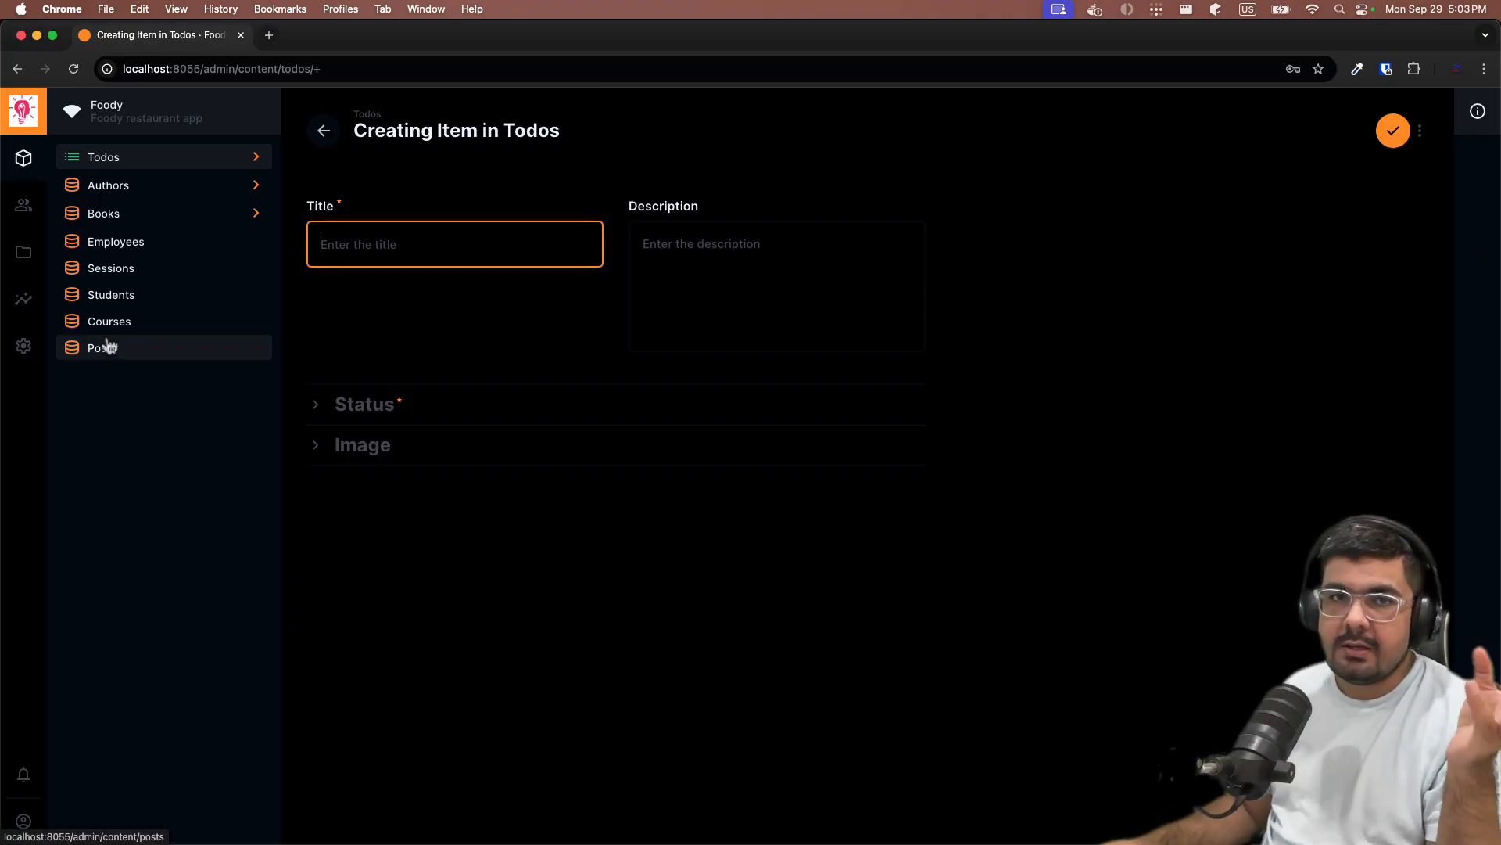
# Set the todos accordion group's start option to First Opened, and check the accordion in a new Todos item form.
pyautogui.click(23, 345)
pyautogui.click(409, 191)
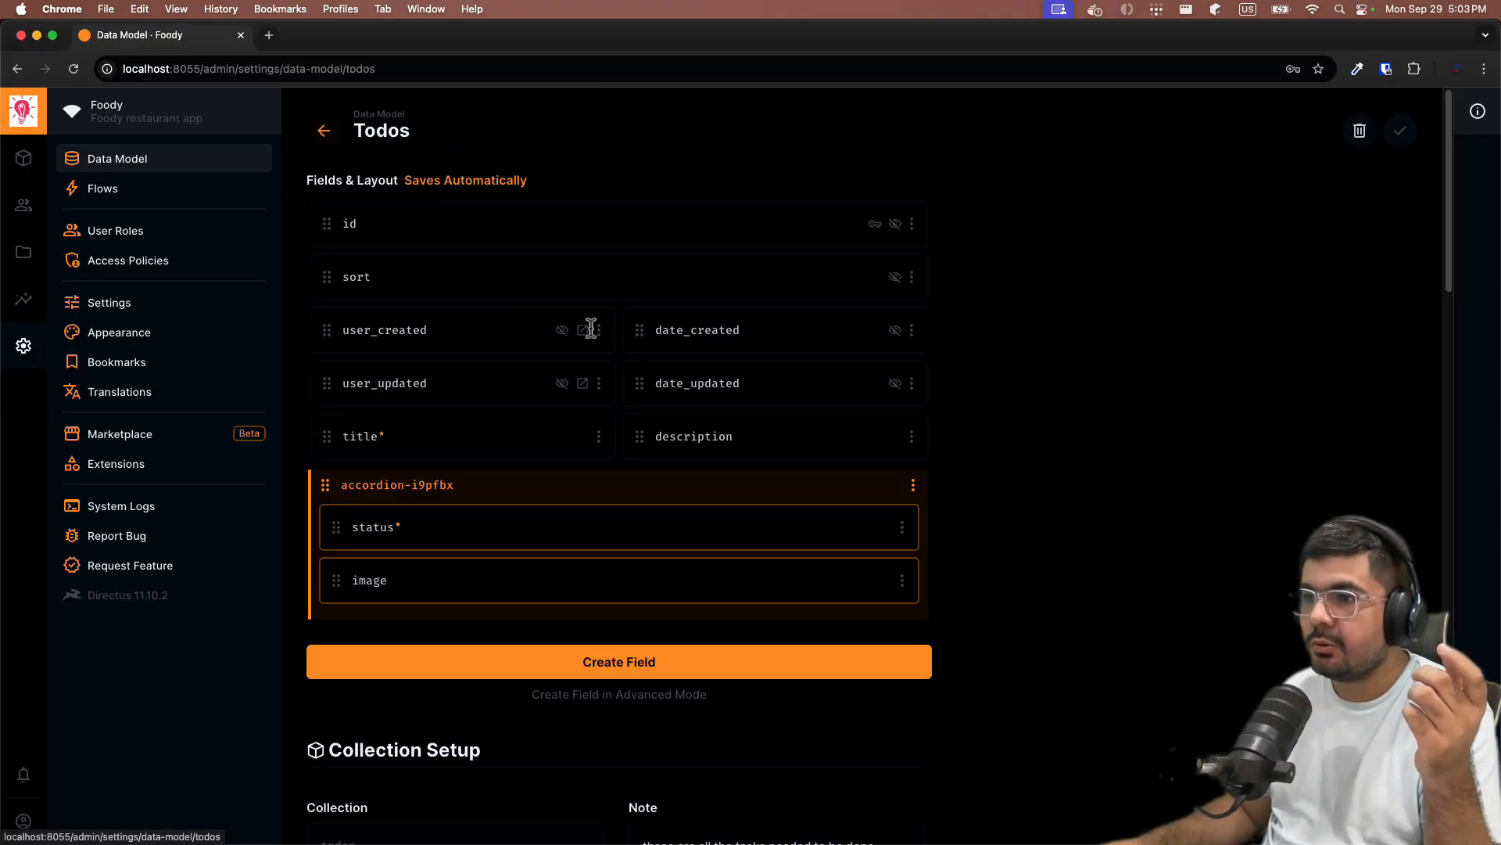
pyautogui.click(913, 485)
pyautogui.click(878, 517)
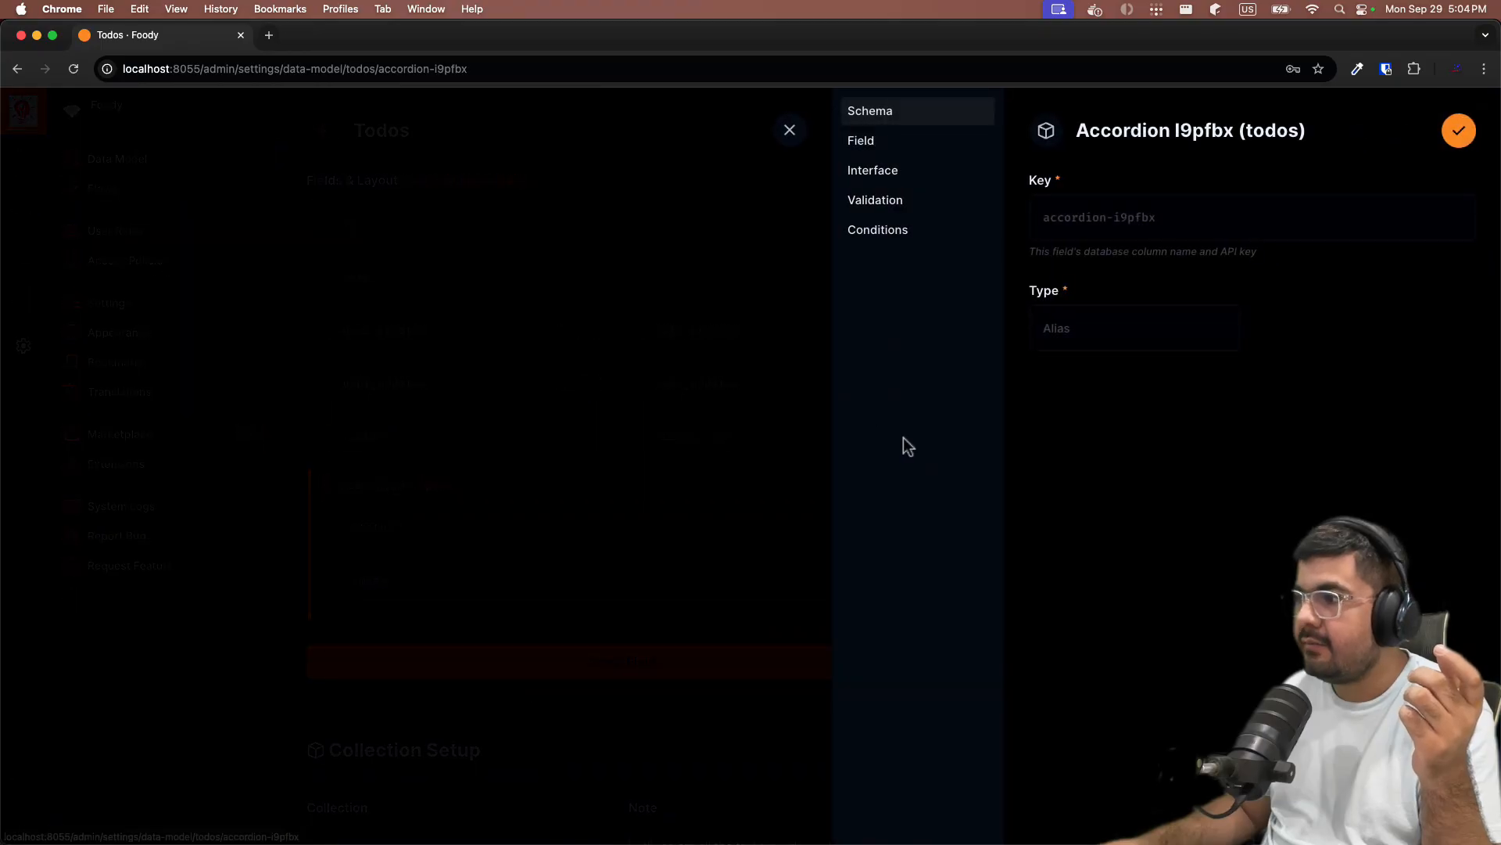
pyautogui.click(883, 152)
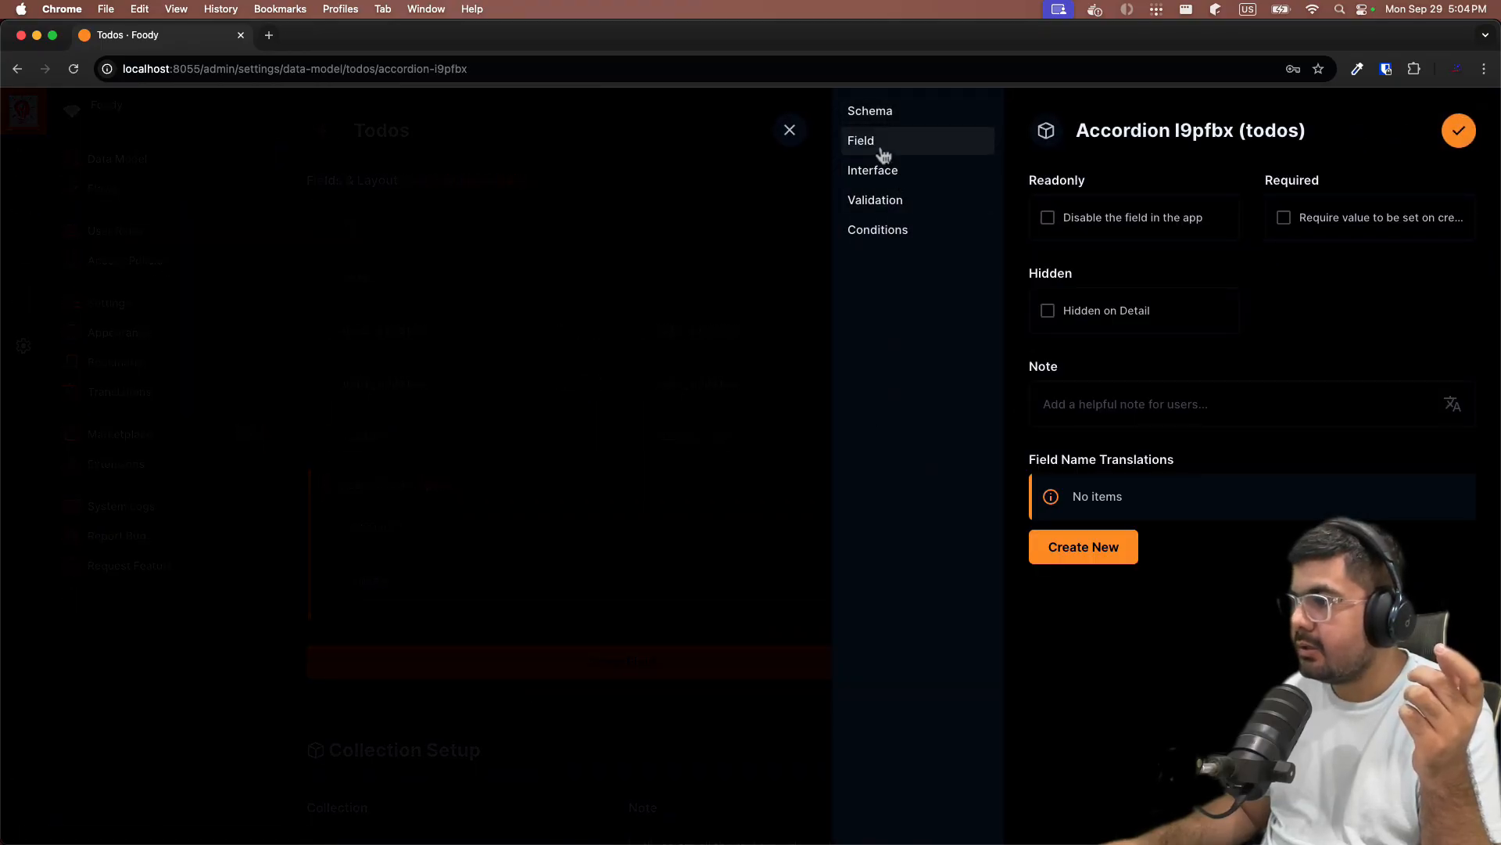
pyautogui.click(886, 171)
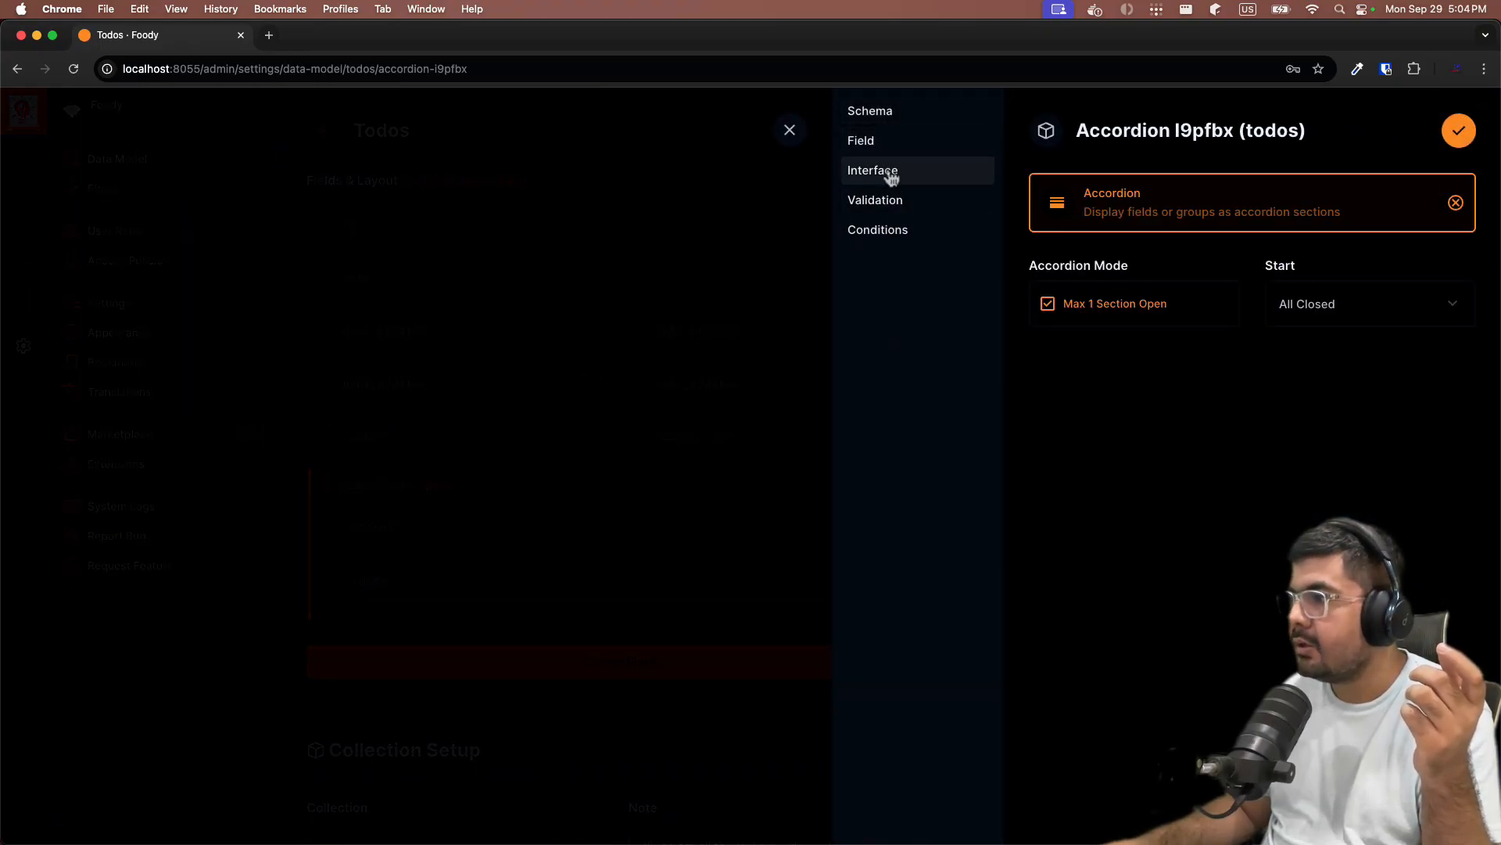
pyautogui.click(1301, 322)
pyautogui.click(1309, 373)
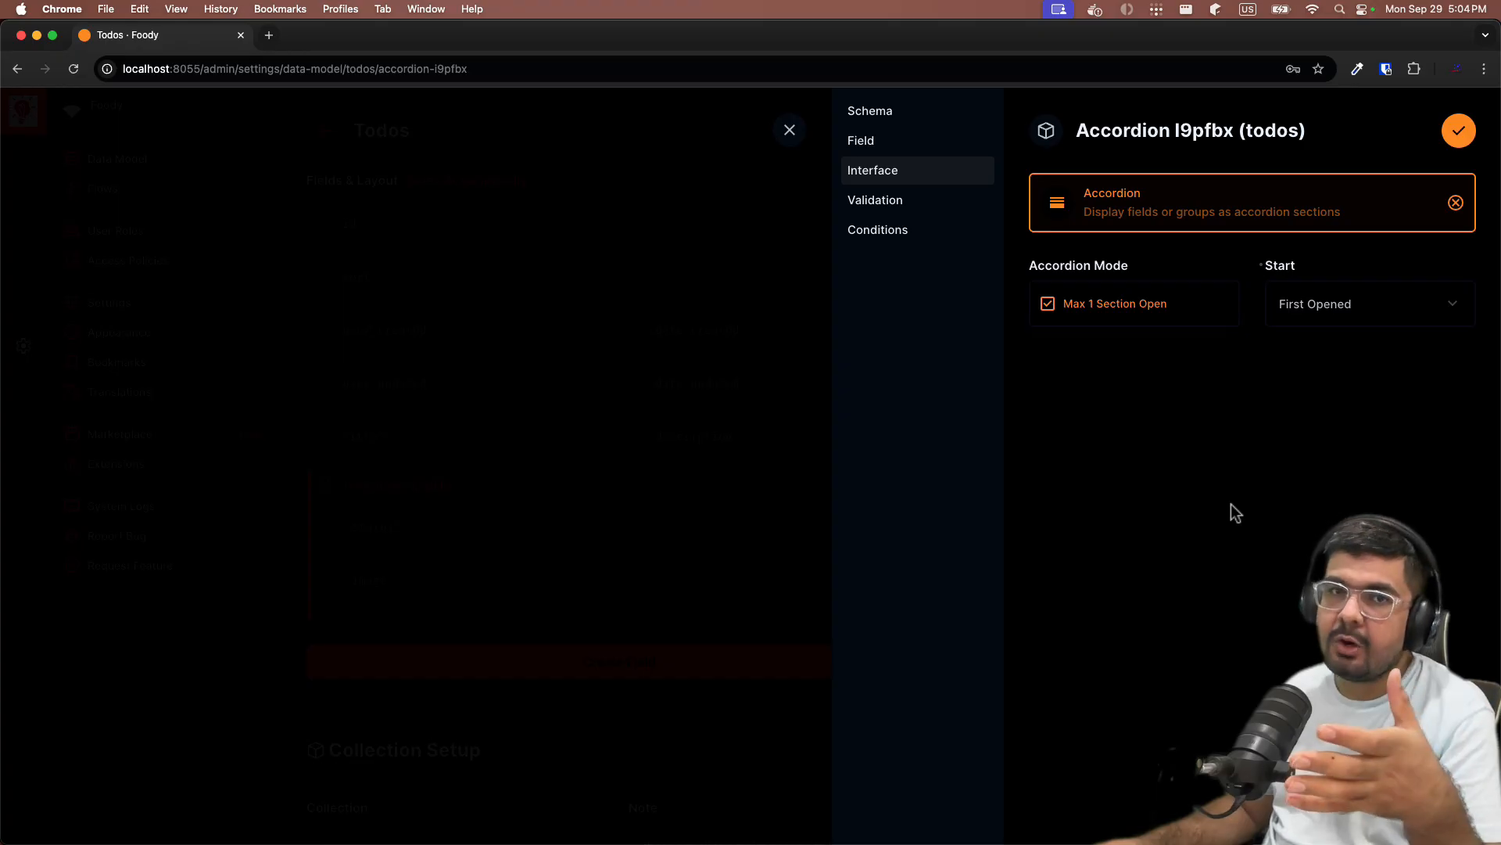
pyautogui.click(1460, 131)
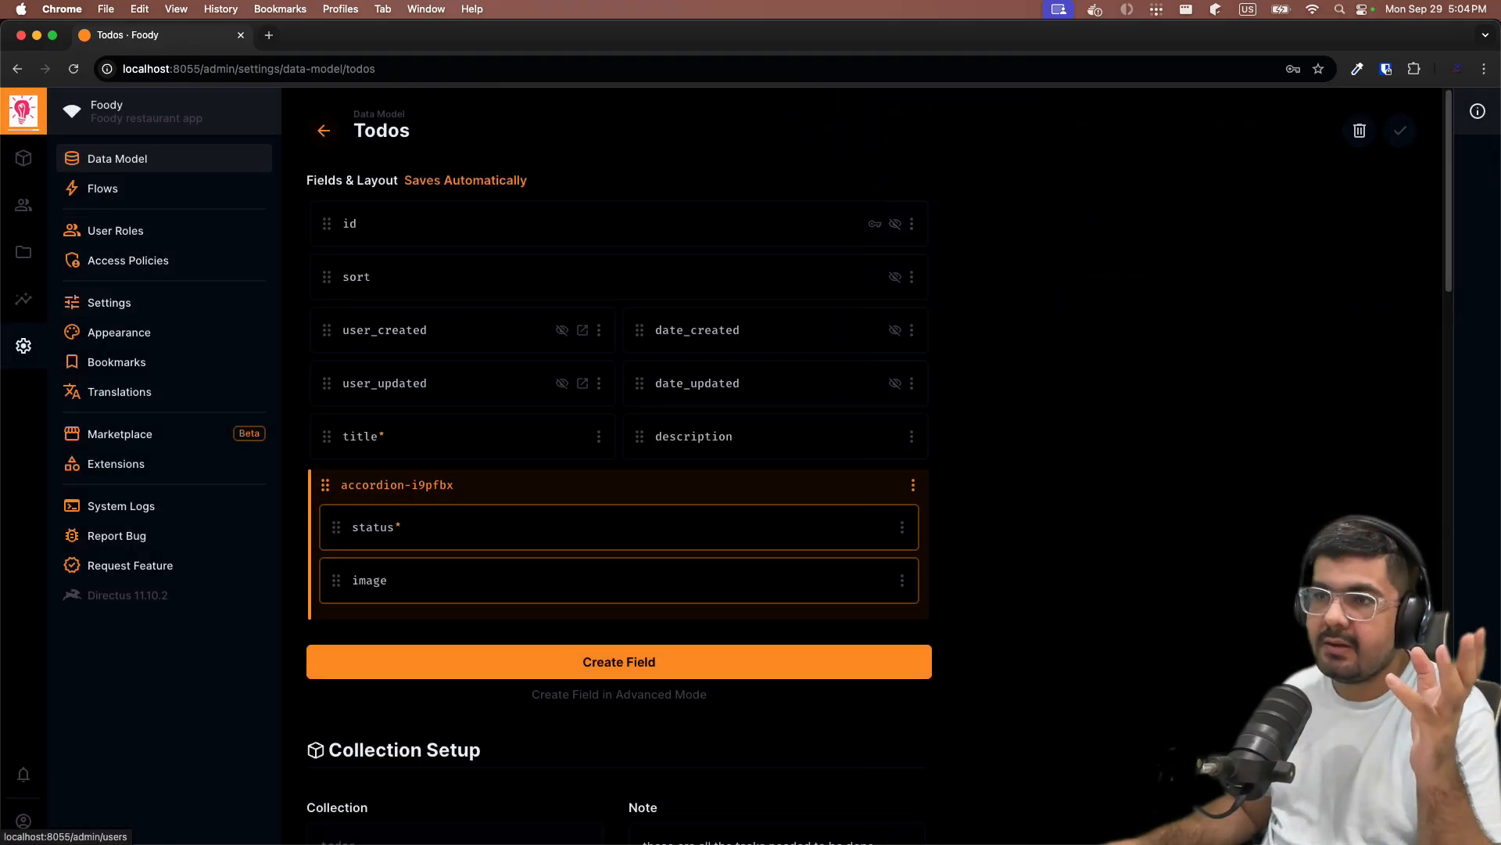
pyautogui.click(23, 158)
pyautogui.click(1412, 131)
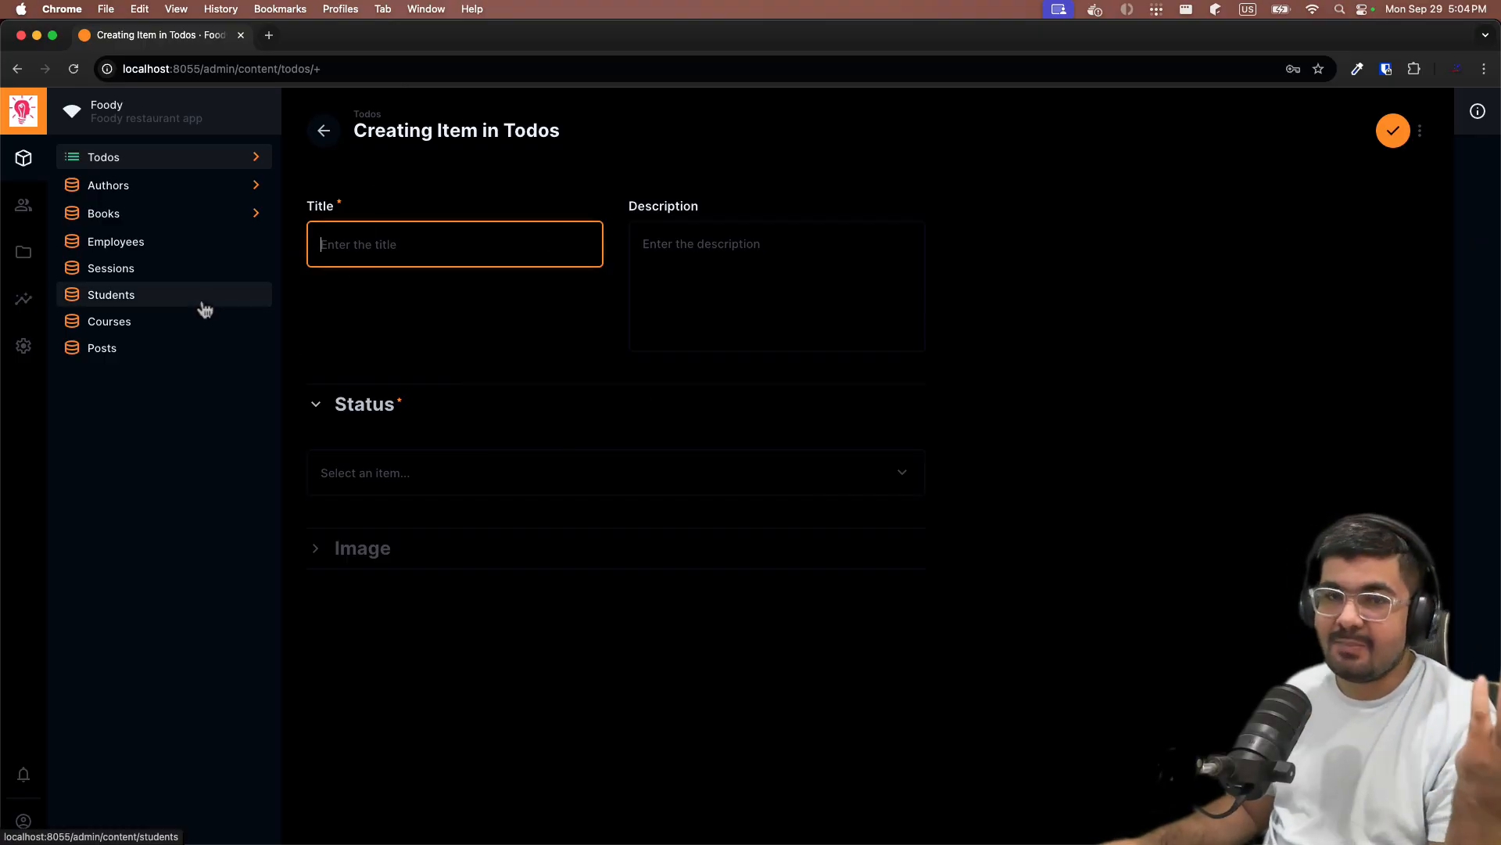
# Review the presentation and group field types available for a new todos field, and close the selection without adding one.
pyautogui.click(24, 345)
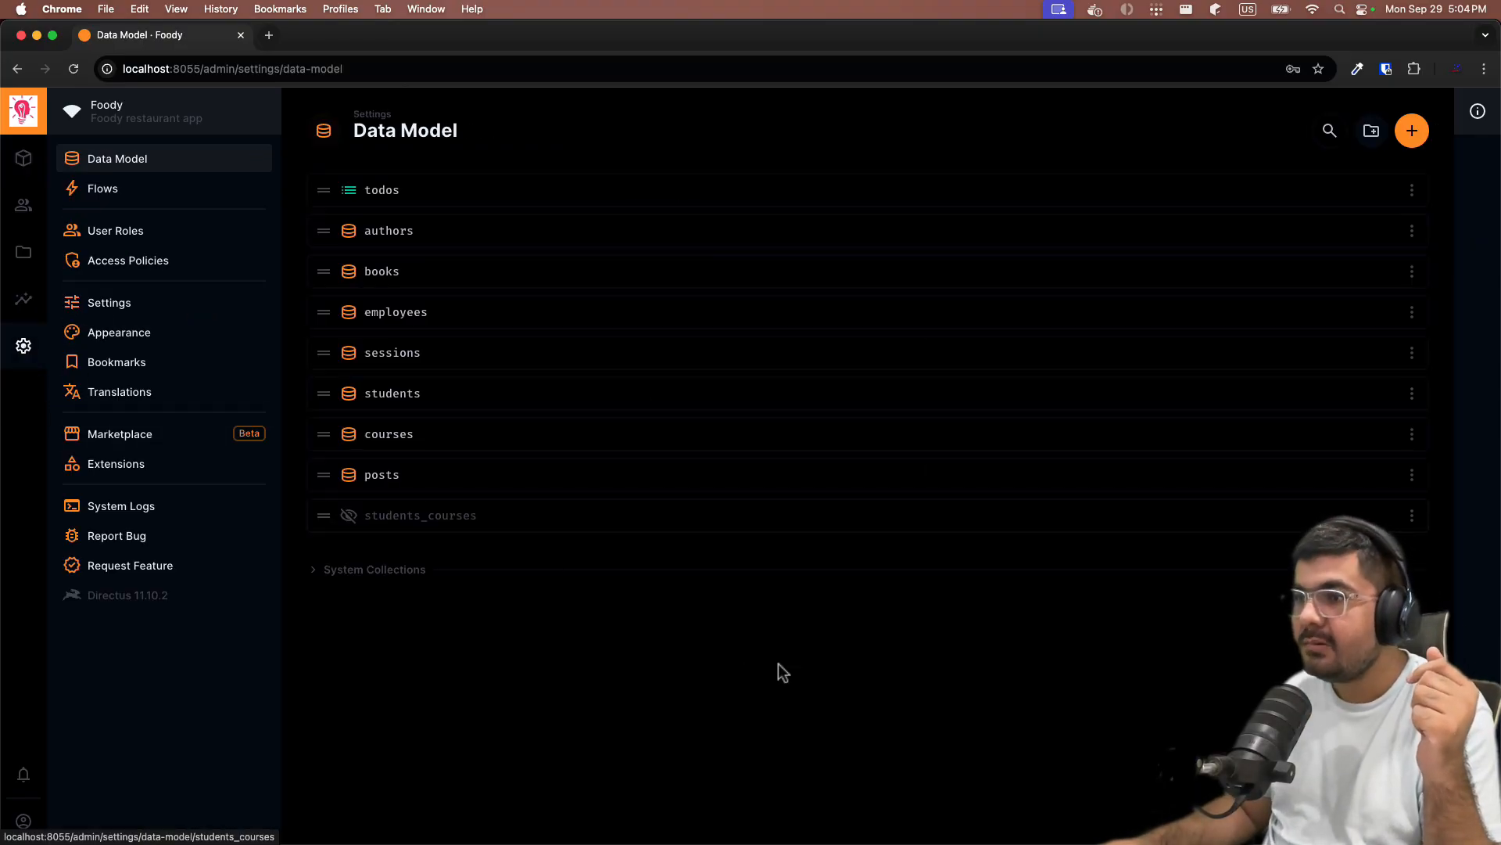
pyautogui.click(368, 200)
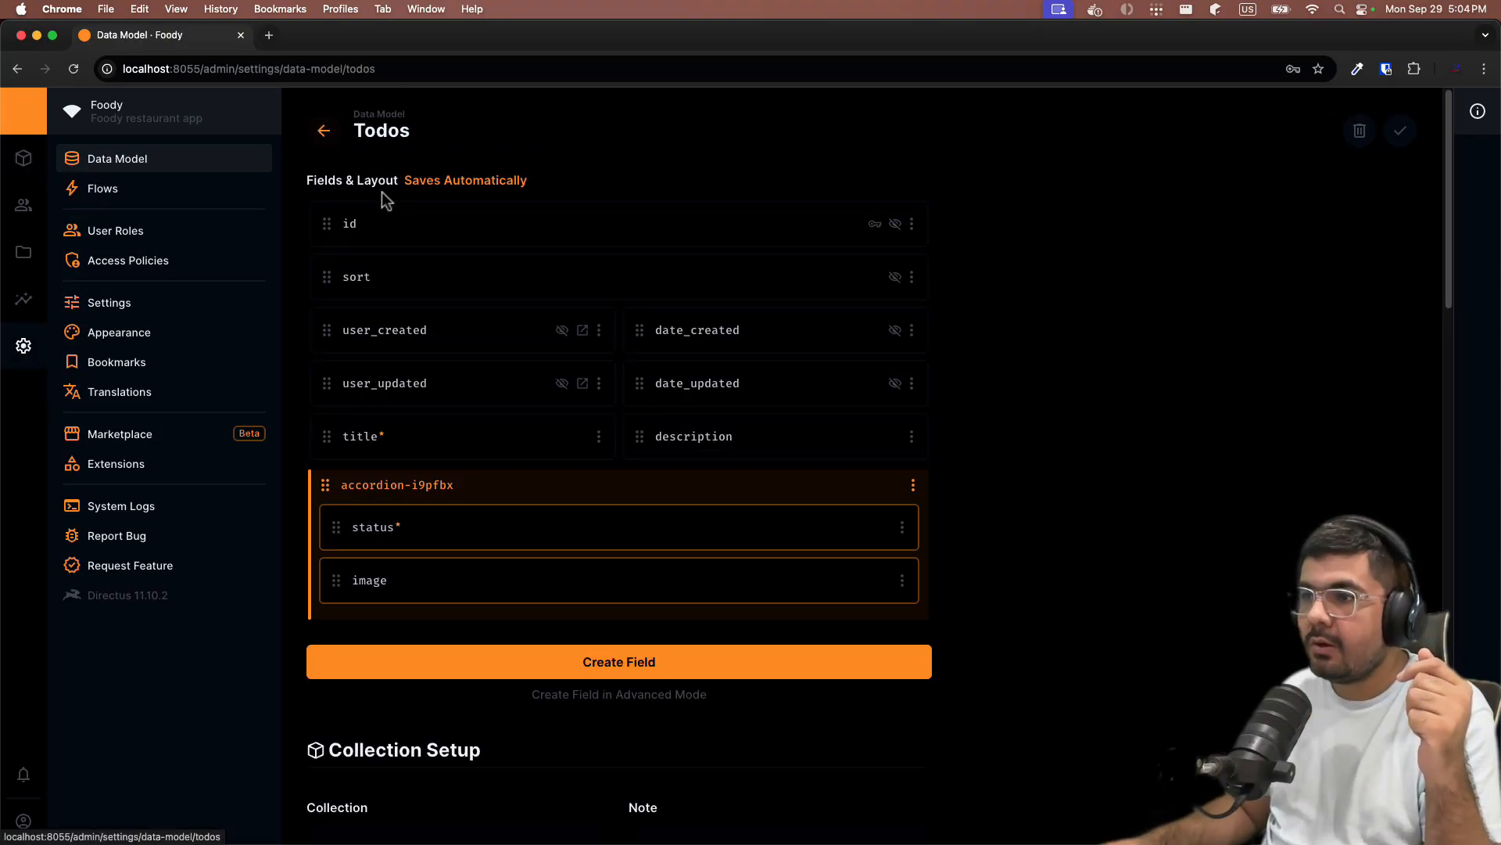
pyautogui.click(564, 670)
pyautogui.scroll(-10, 1157, 469)
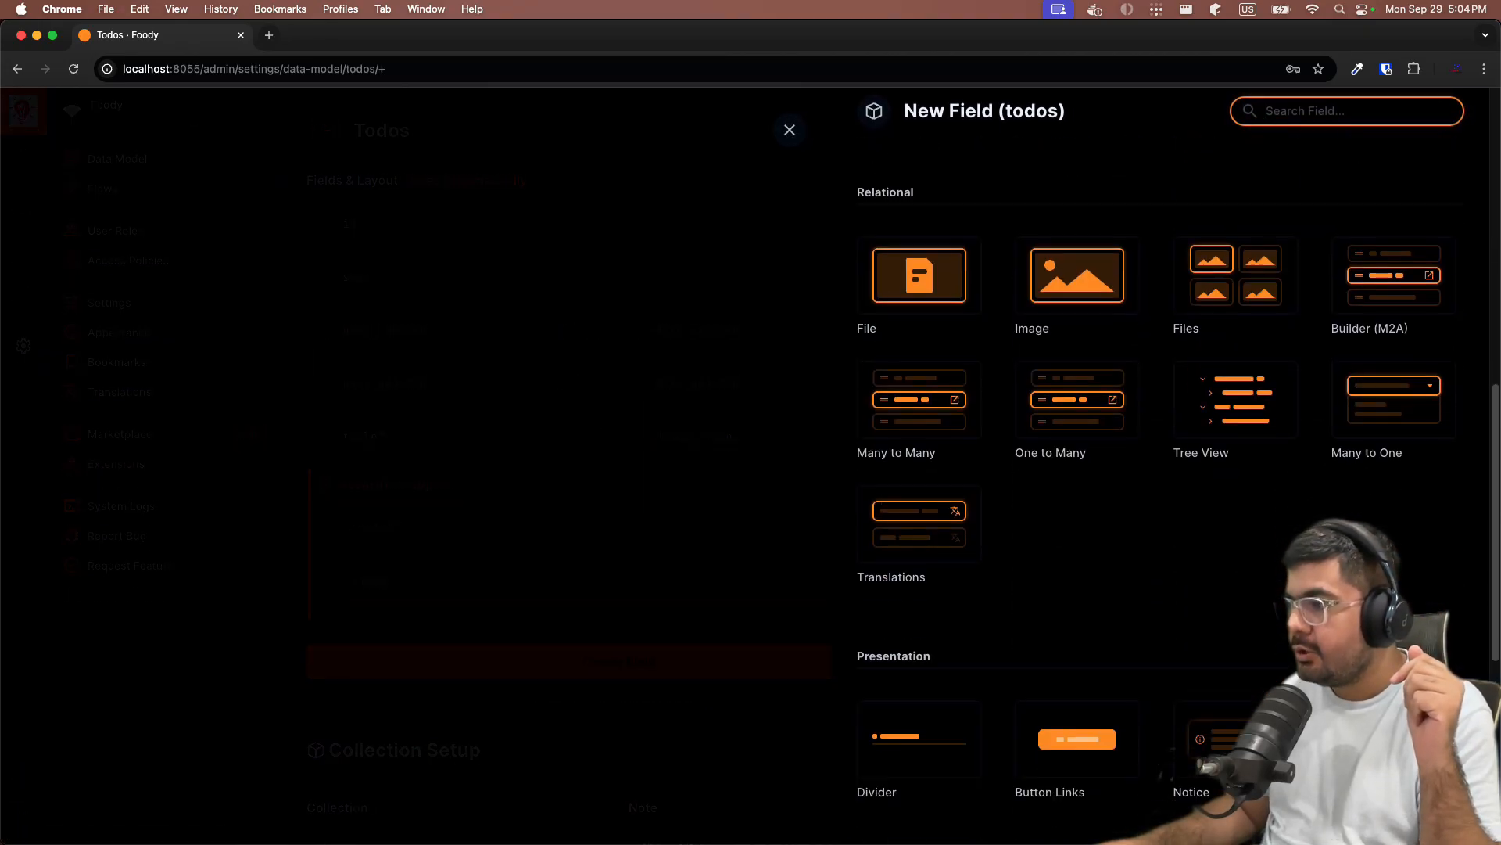
pyautogui.scroll(-4, 1197, 660)
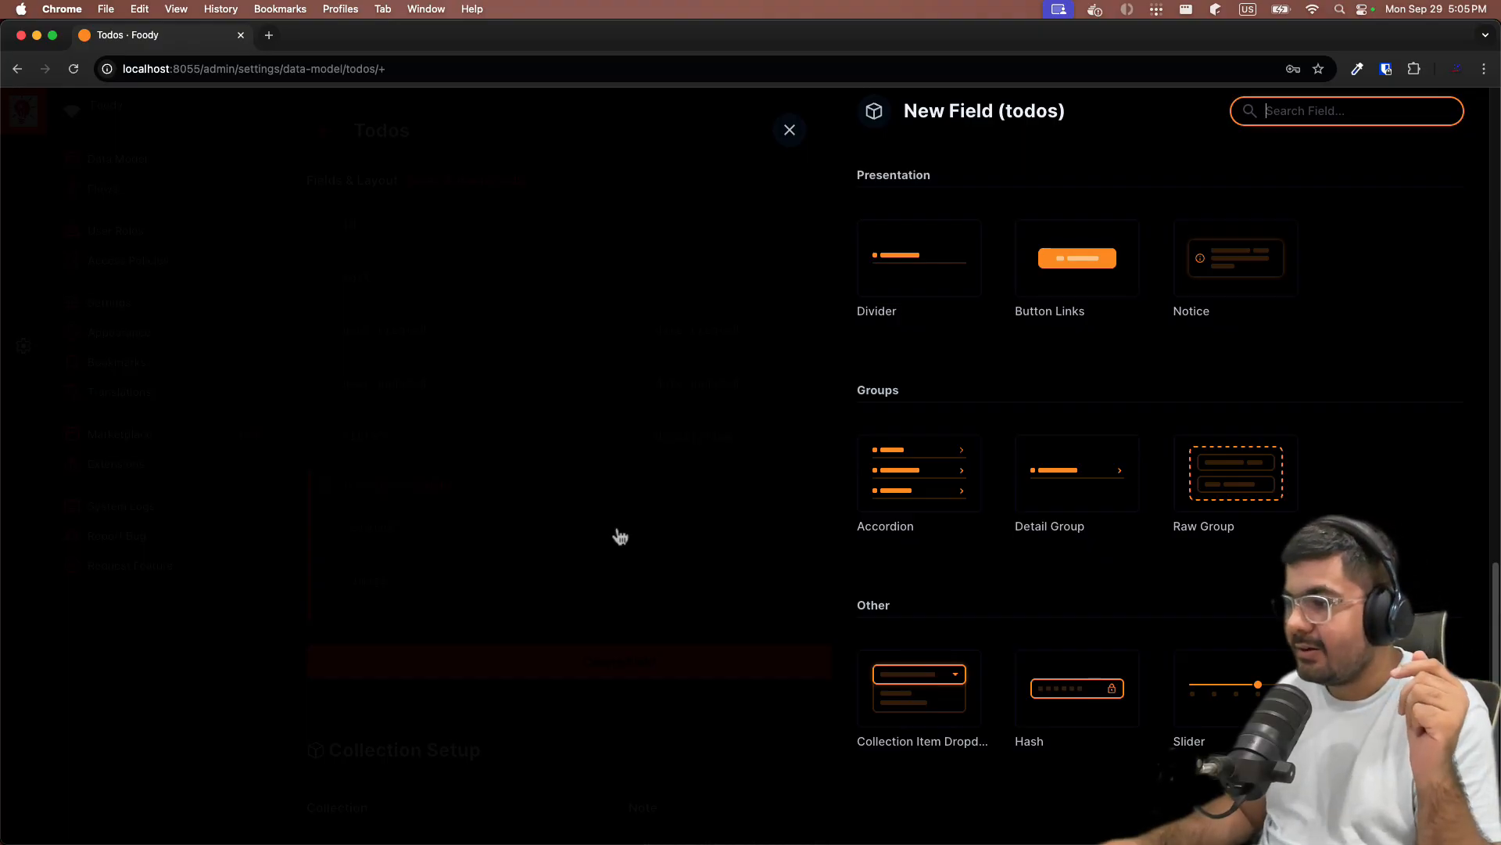
pyautogui.click(786, 131)
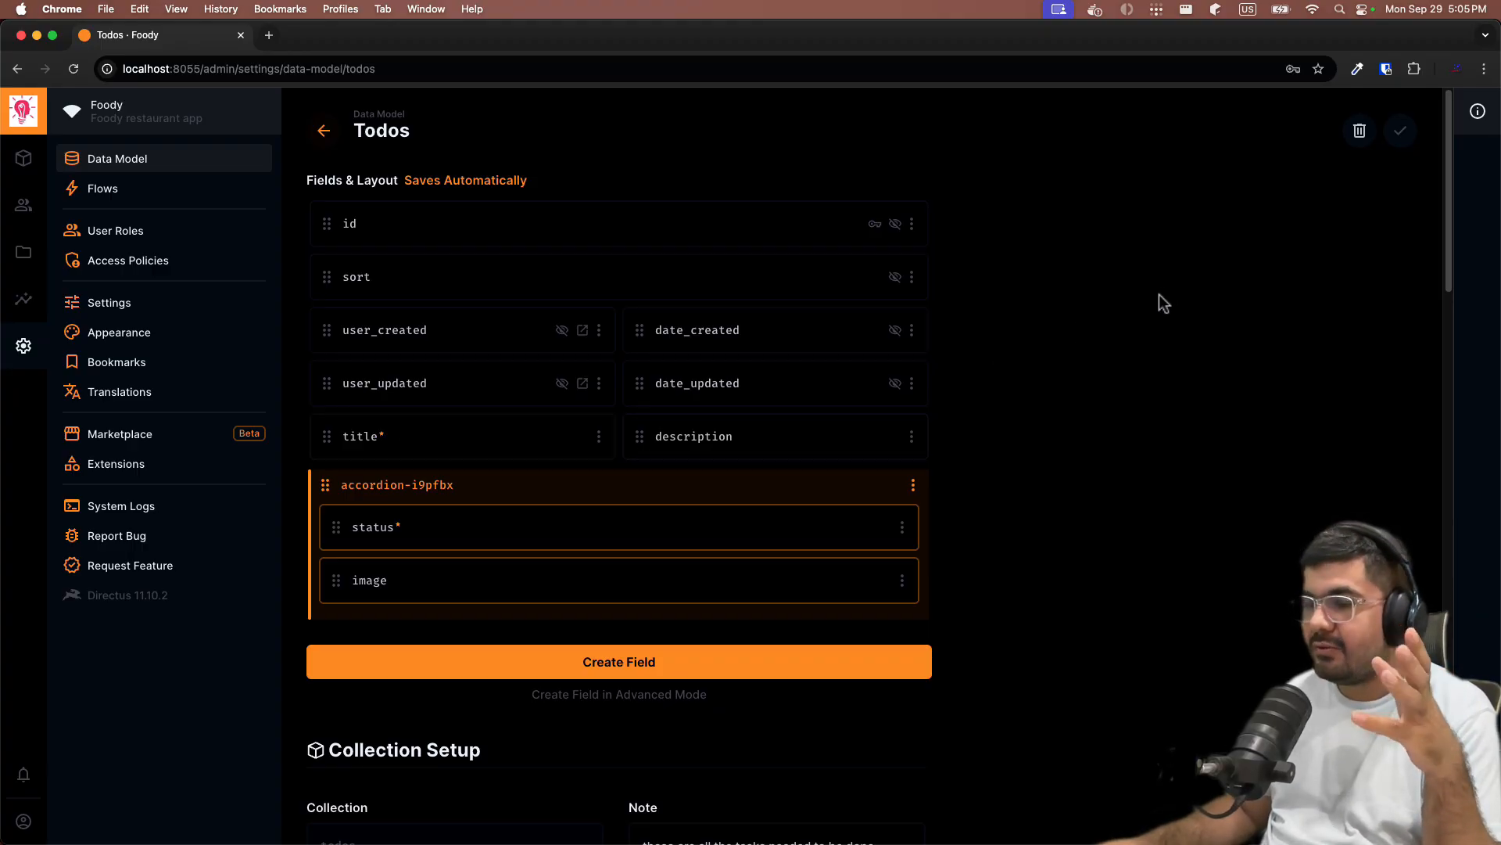
# Open the Flows settings page.
pyautogui.click(94, 189)
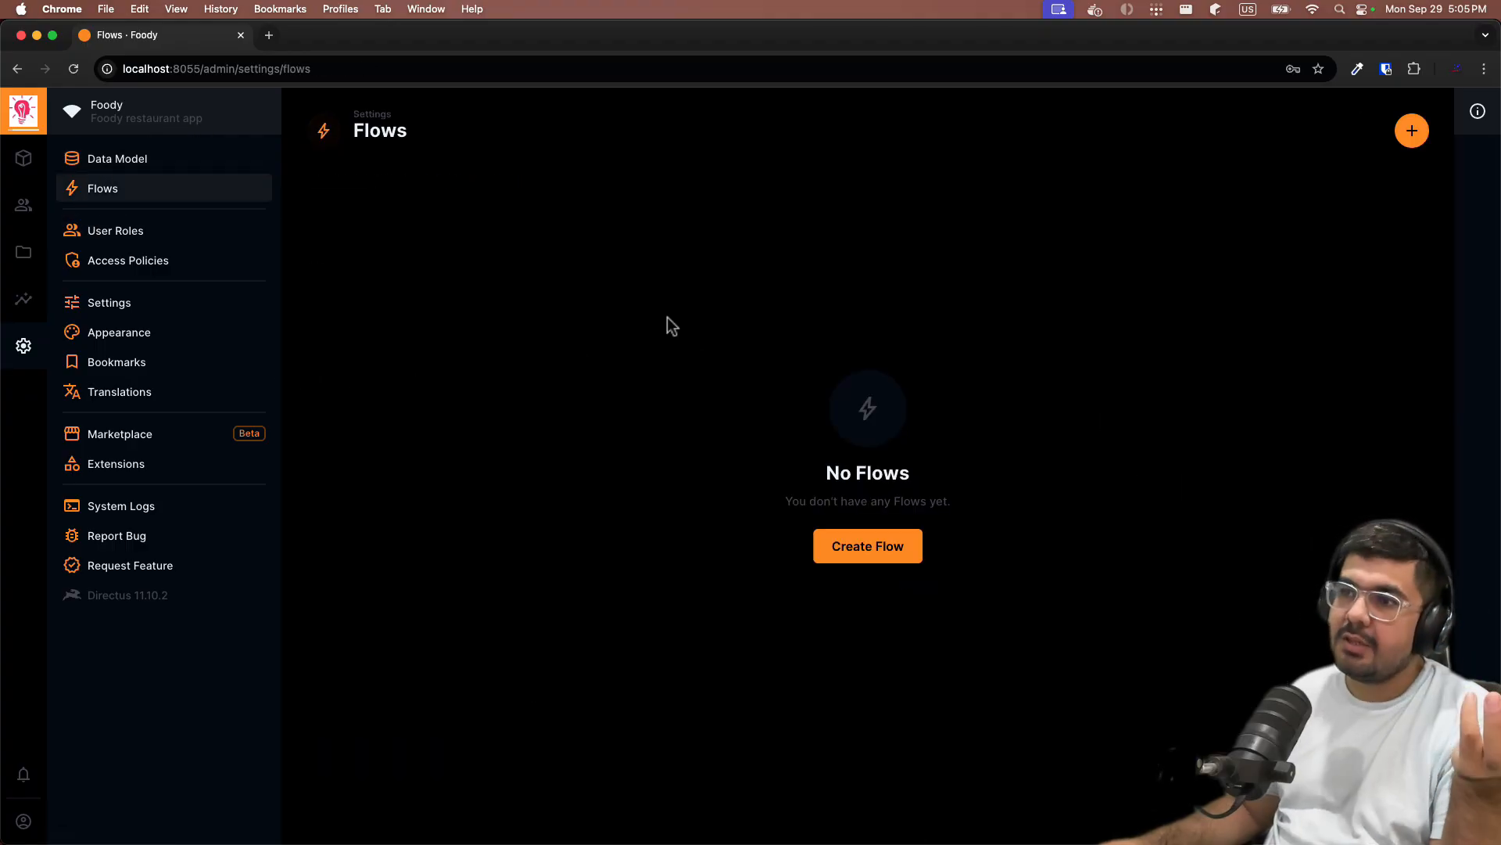